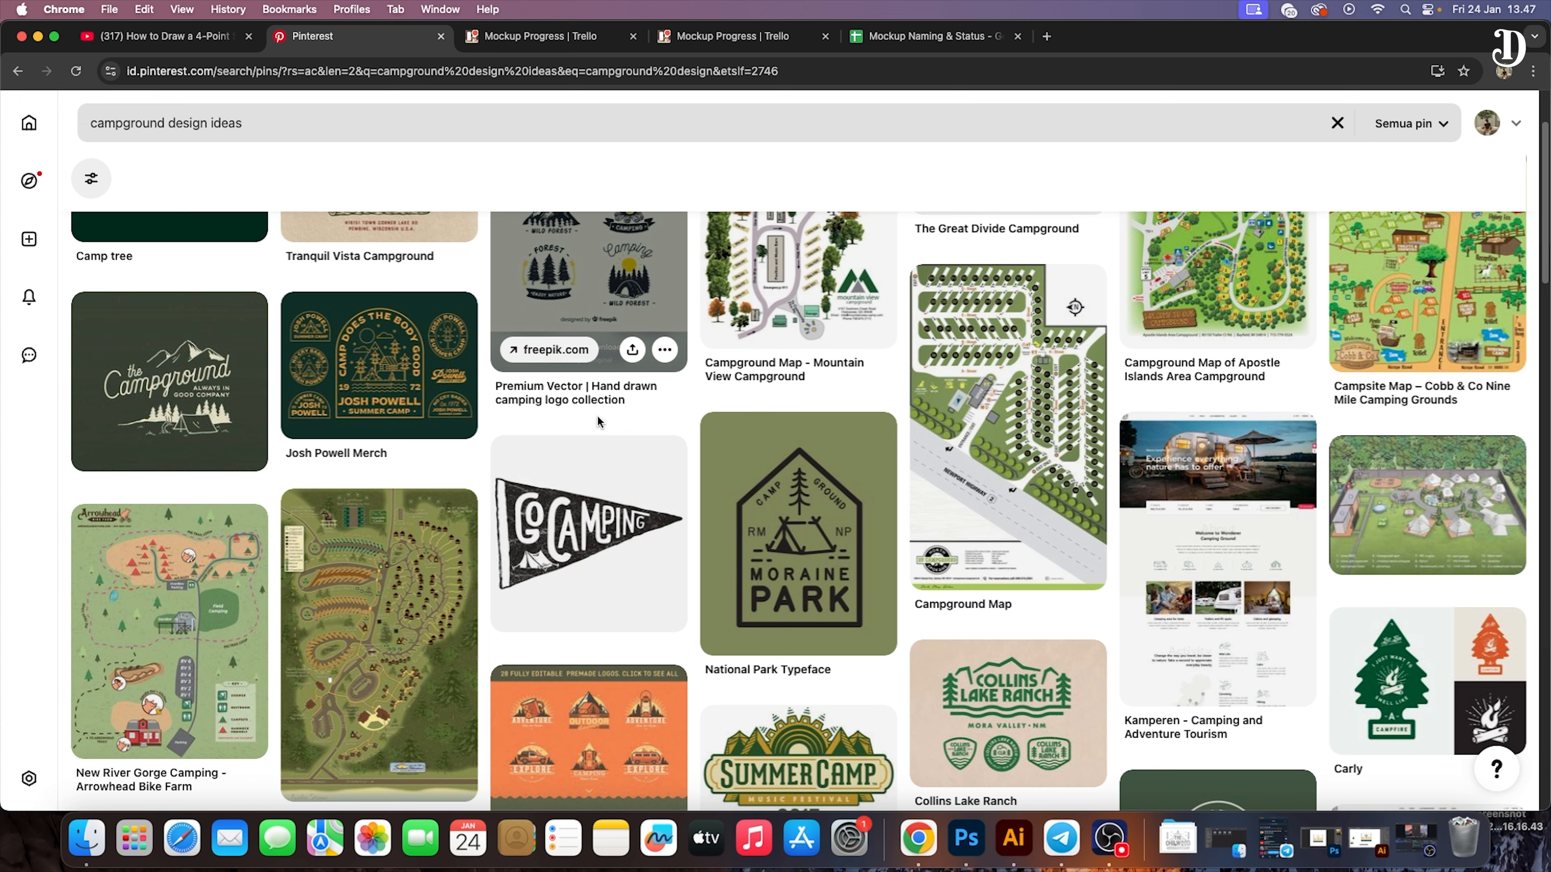
# Step: Save the National Park Typeface pin with the Moraine Park badge to the profile and return to the campground results
pyautogui.scroll(-4, 672, 415)
pyautogui.click(777, 369)
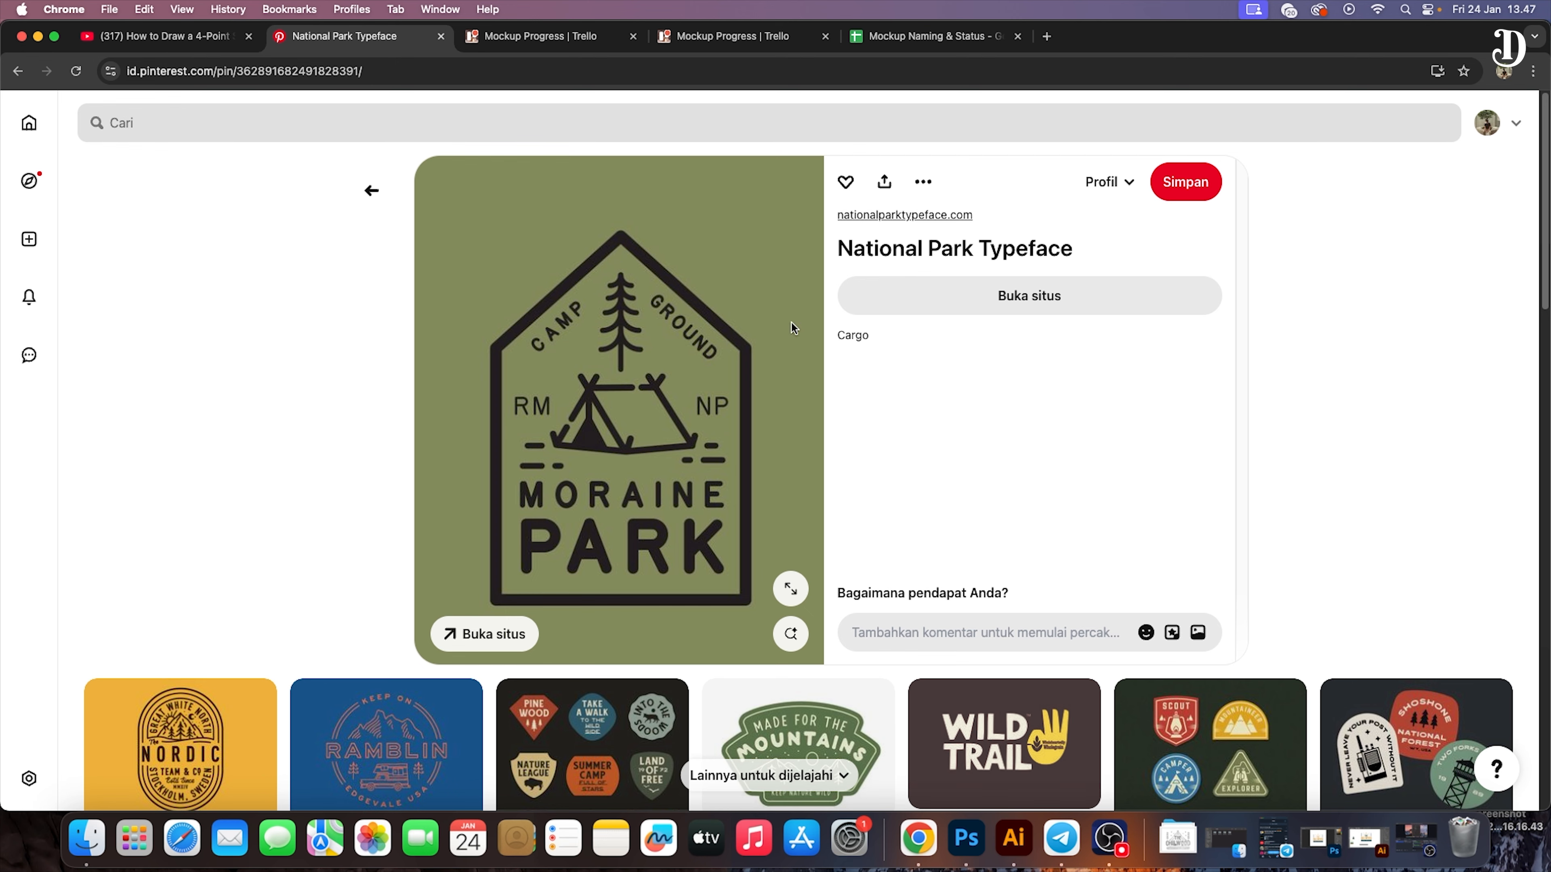
pyautogui.click(1155, 192)
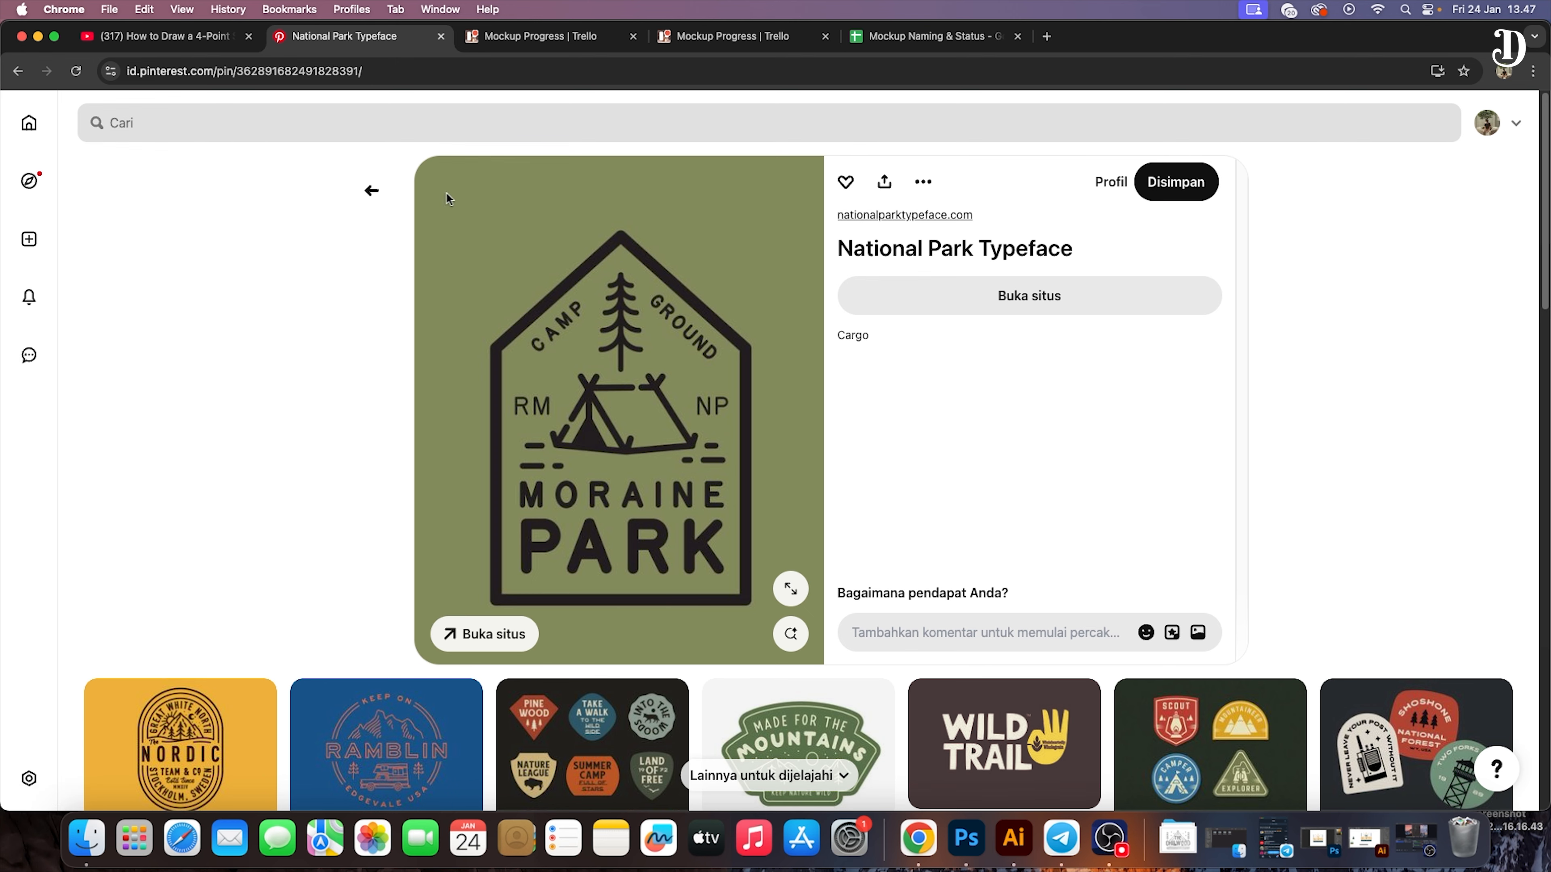
pyautogui.click(372, 191)
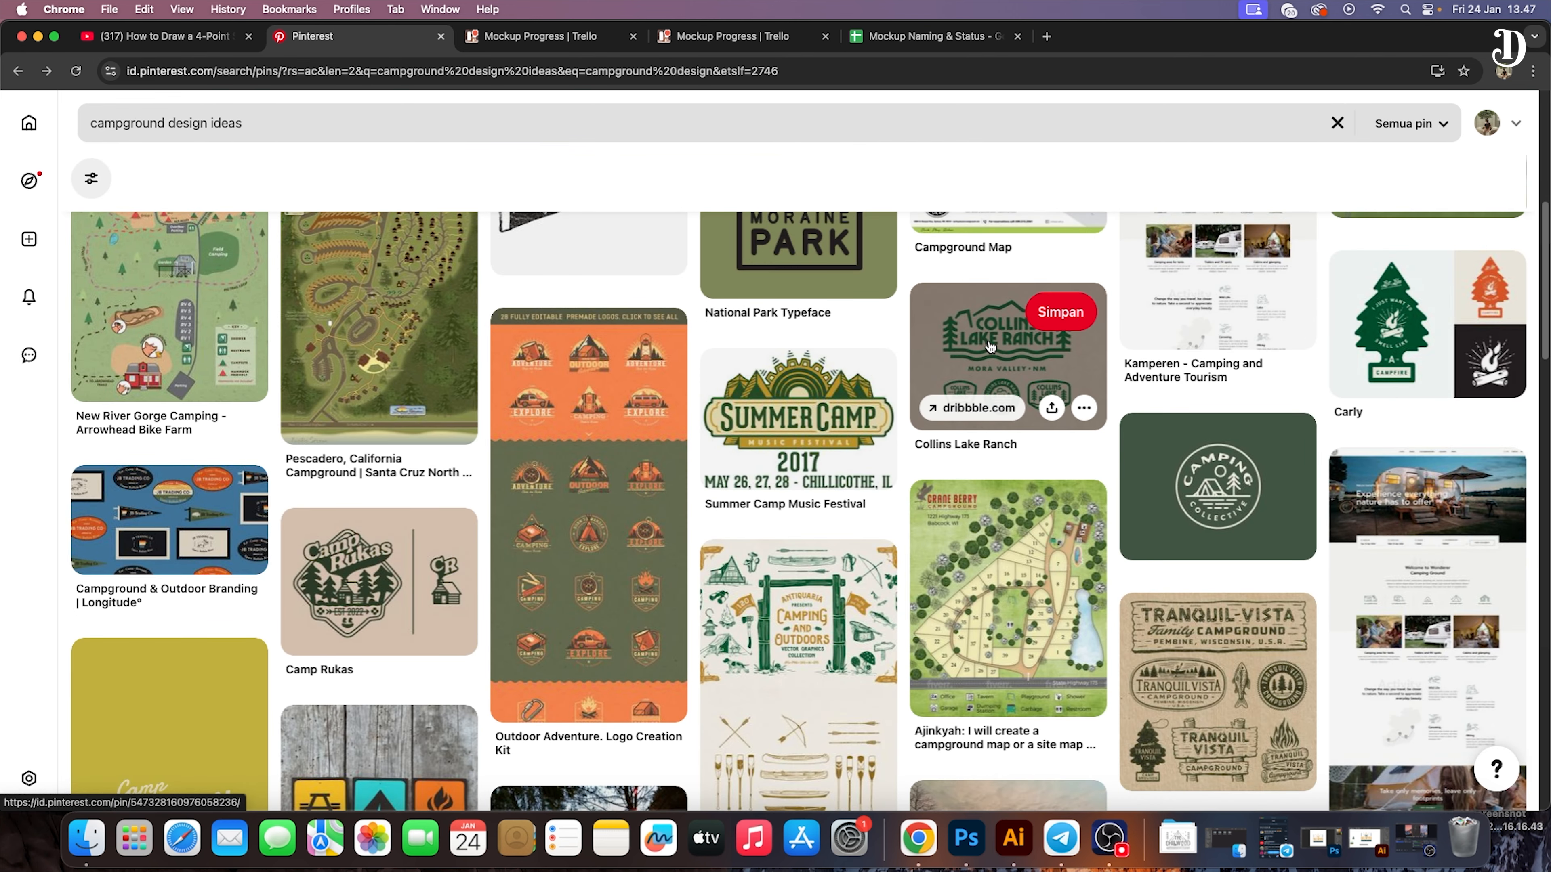
# Step: Save the Collins Lake Ranch pin and the related Stay Wild Outdoors Club tent pin to the profile
pyautogui.click(1026, 318)
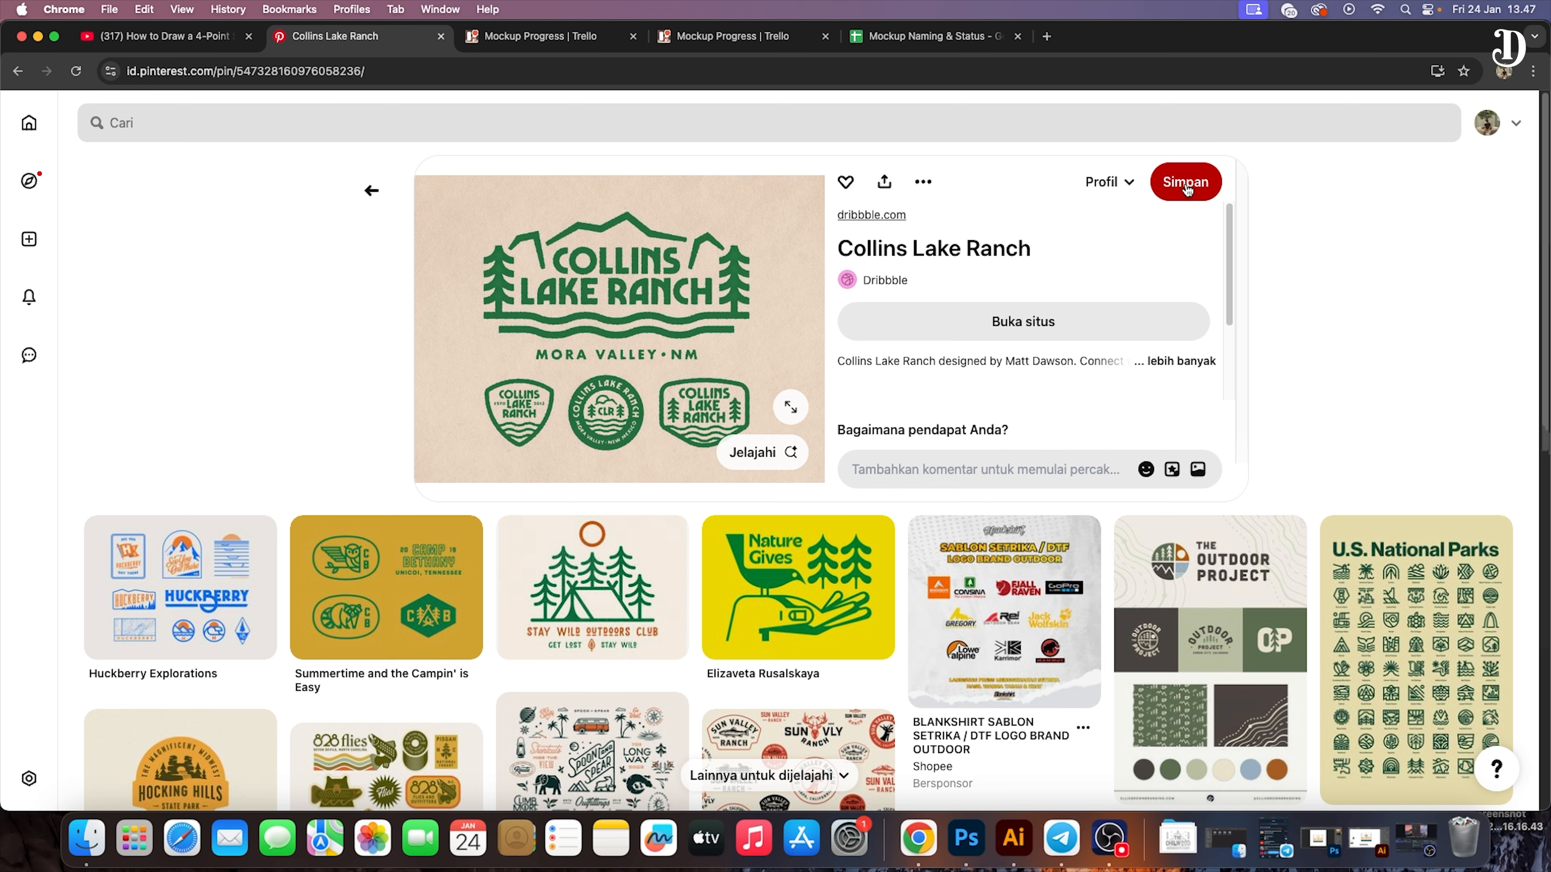
pyautogui.click(1185, 196)
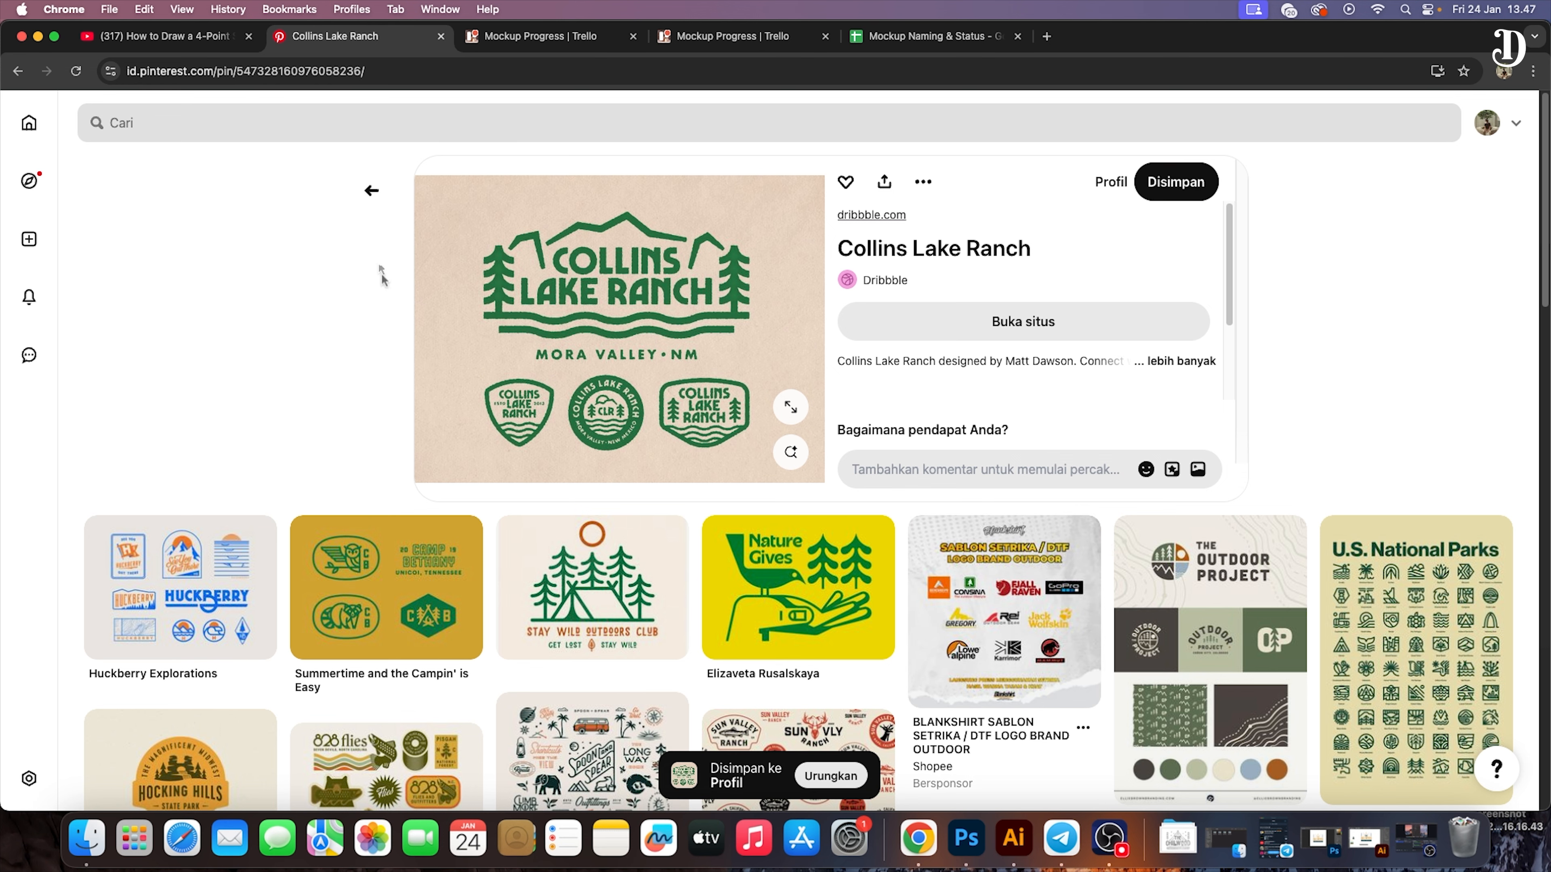
pyautogui.click(573, 584)
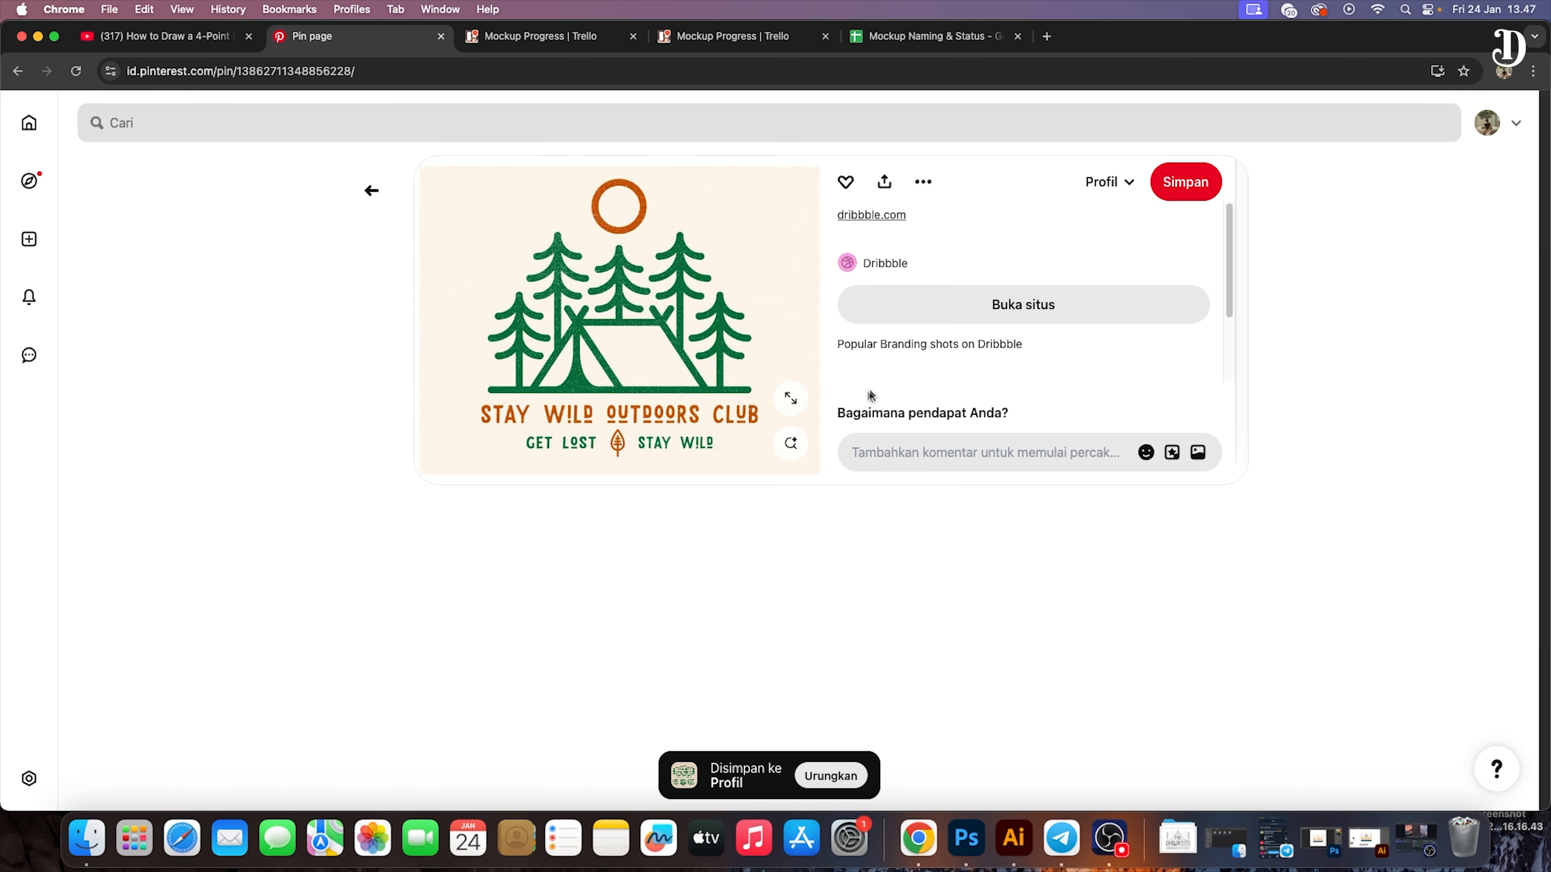
pyautogui.click(1178, 190)
pyautogui.click(372, 190)
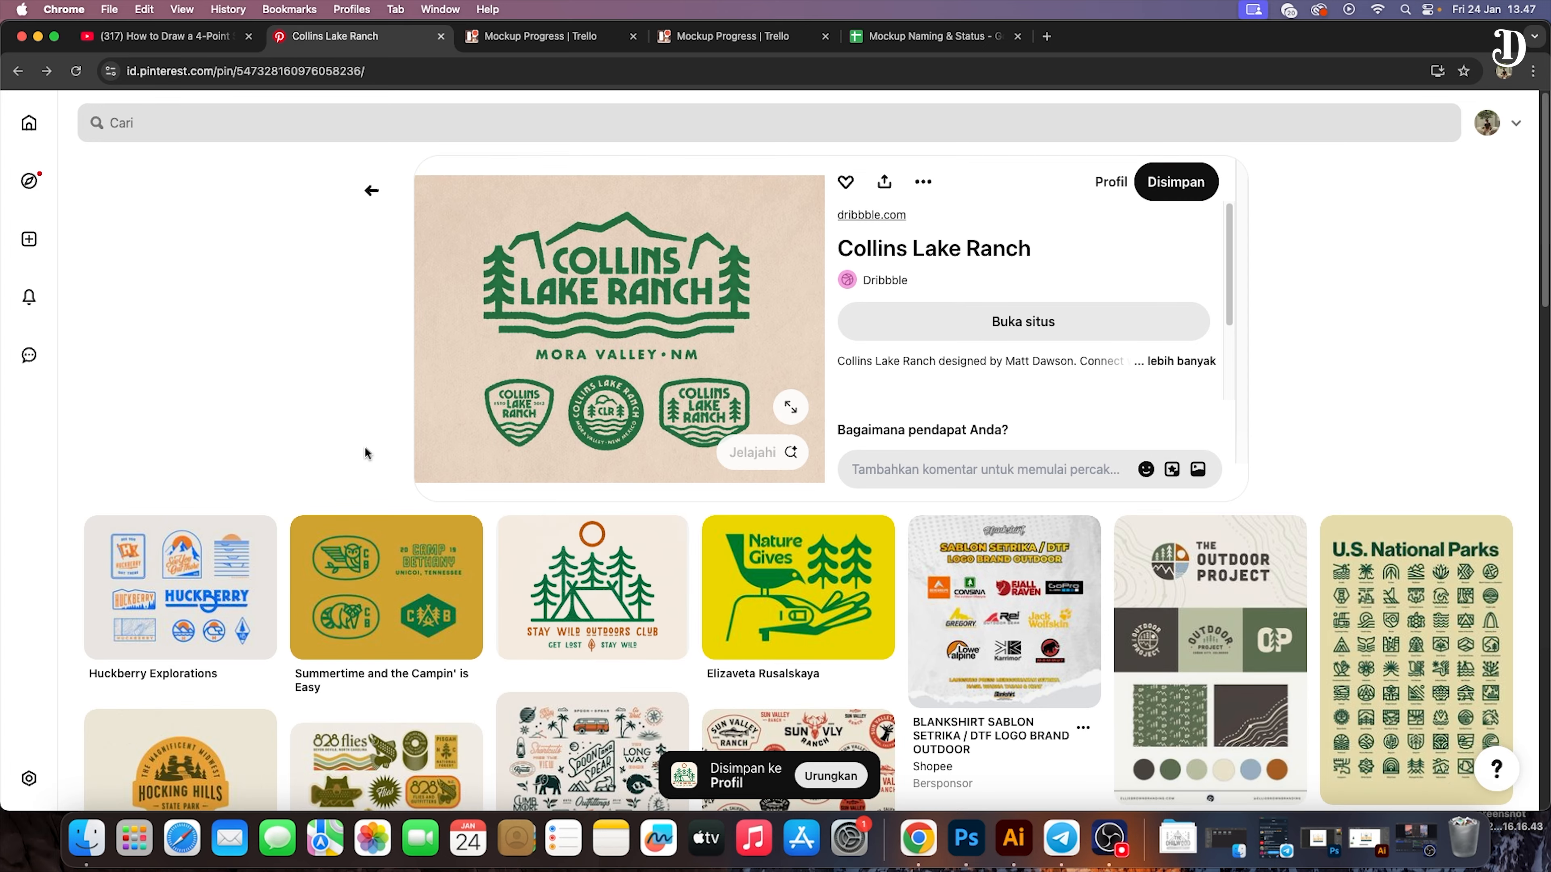
# Step: Find the Sequoia National Park badge among the designs related to Collins Lake Ranch and save it to the profile
pyautogui.scroll(-7, 476, 581)
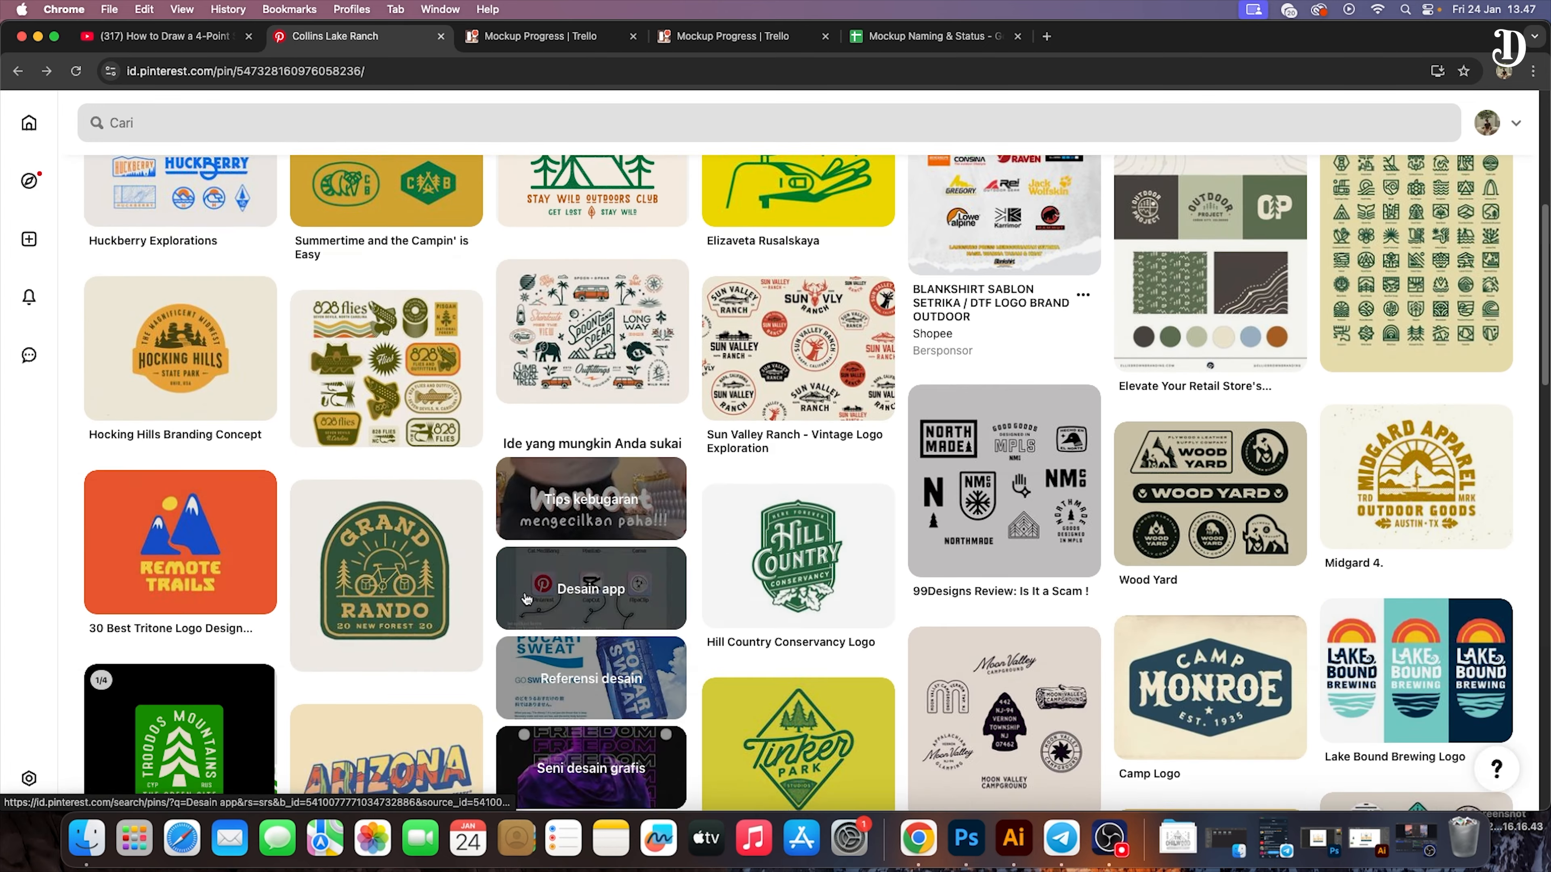
pyautogui.scroll(-17, 526, 597)
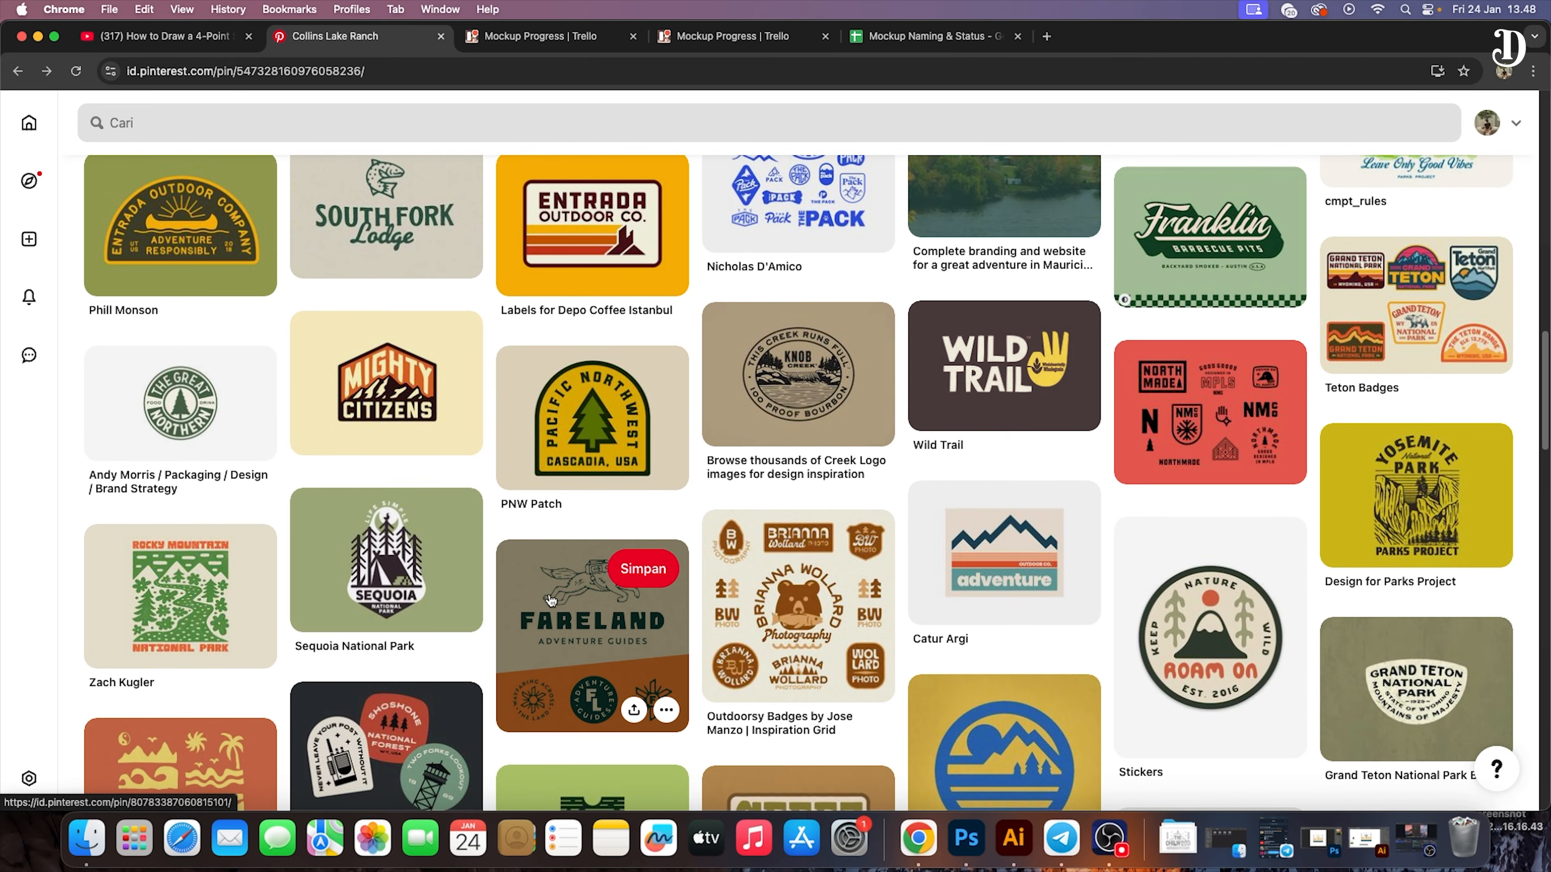
pyautogui.click(379, 587)
pyautogui.click(1188, 183)
# Step: Browse the designs related to the Sequoia National Park badge and open the Wilderness mountain expedition pin
pyautogui.scroll(-2, 455, 489)
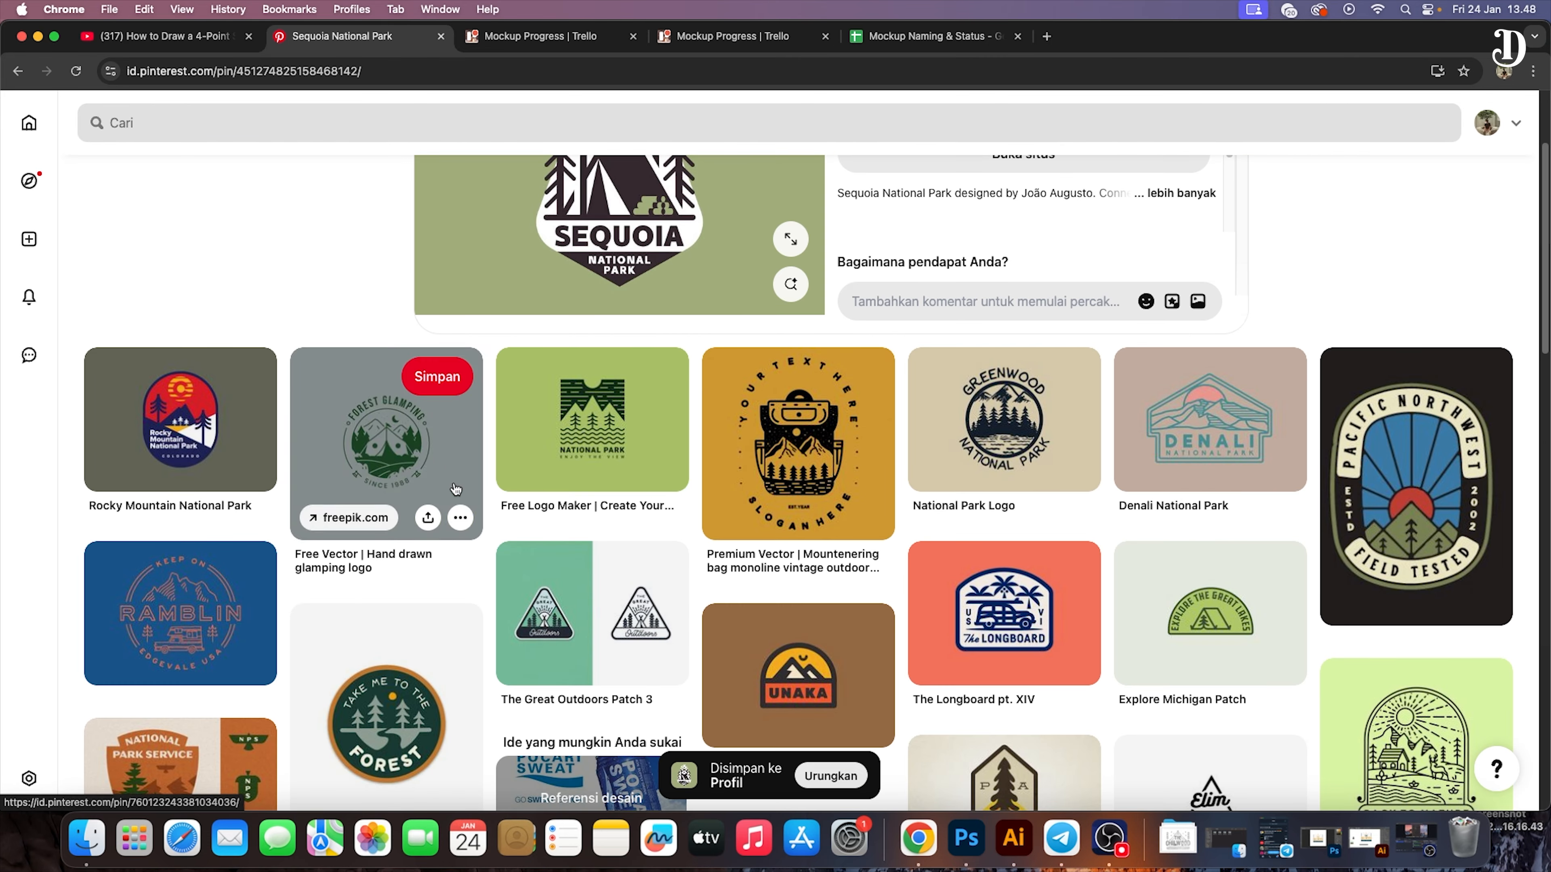
pyautogui.scroll(-9, 454, 489)
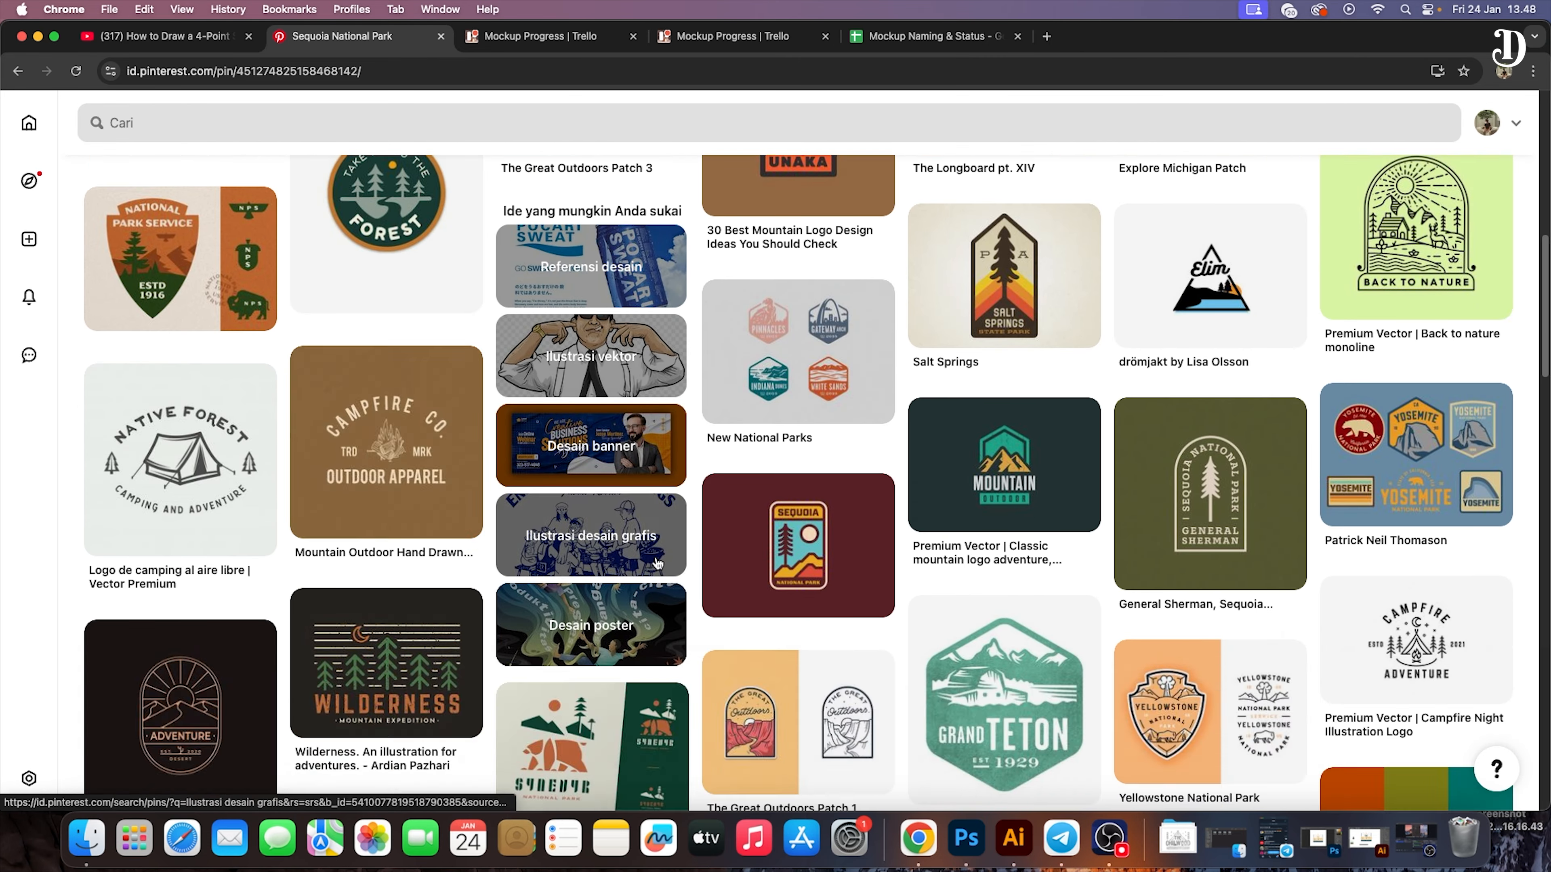
pyautogui.click(385, 663)
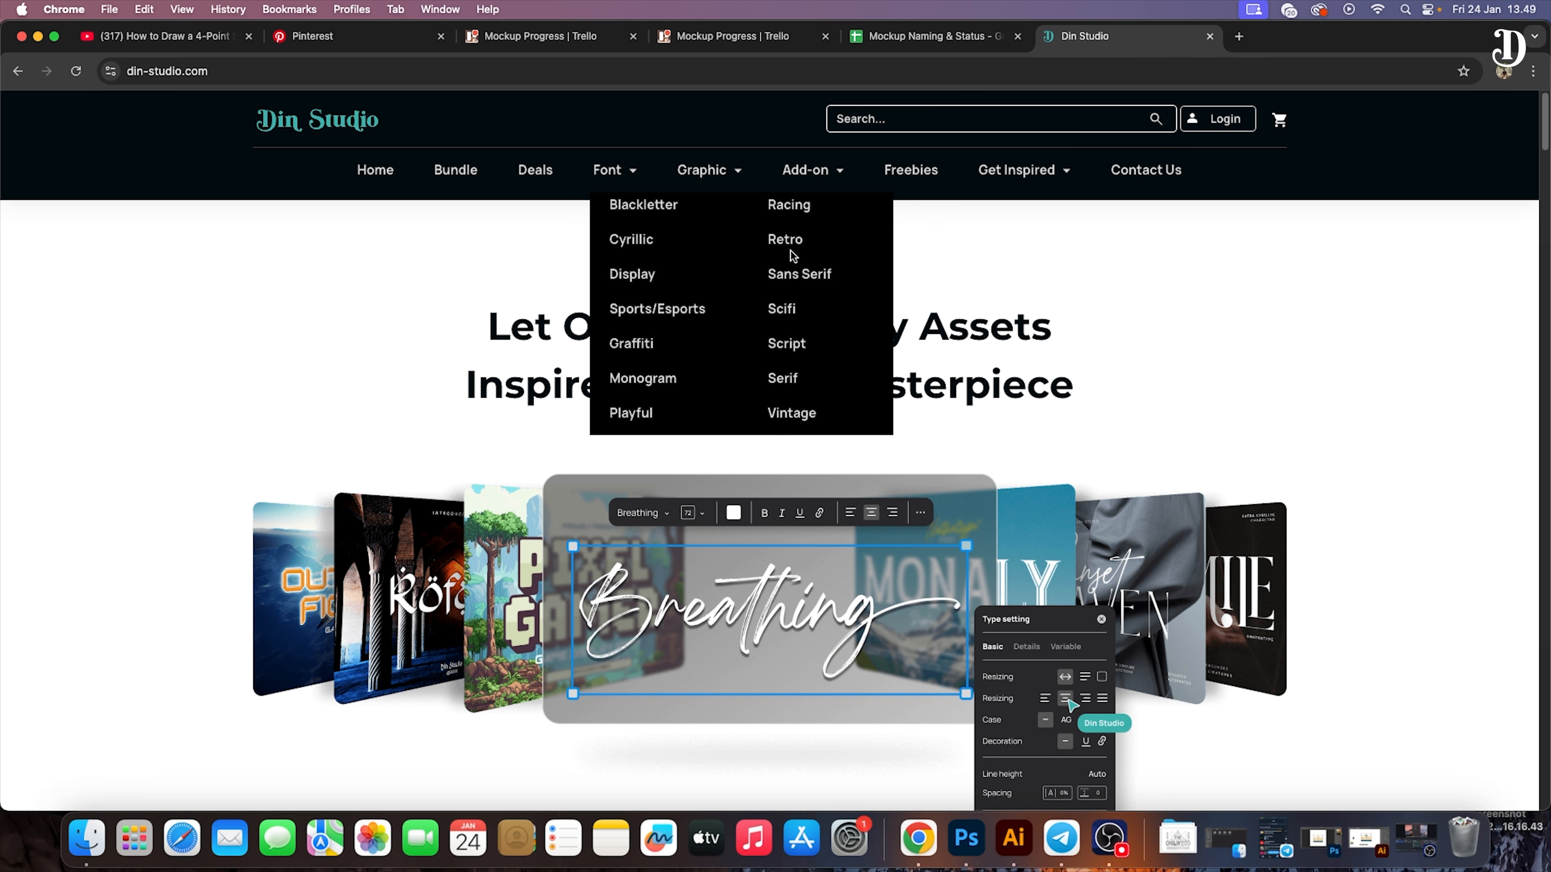
# Step: Open the Colotus font from Din Studio's Sans Serif category and examine its previews, type tester and glyphs
pyautogui.click(801, 276)
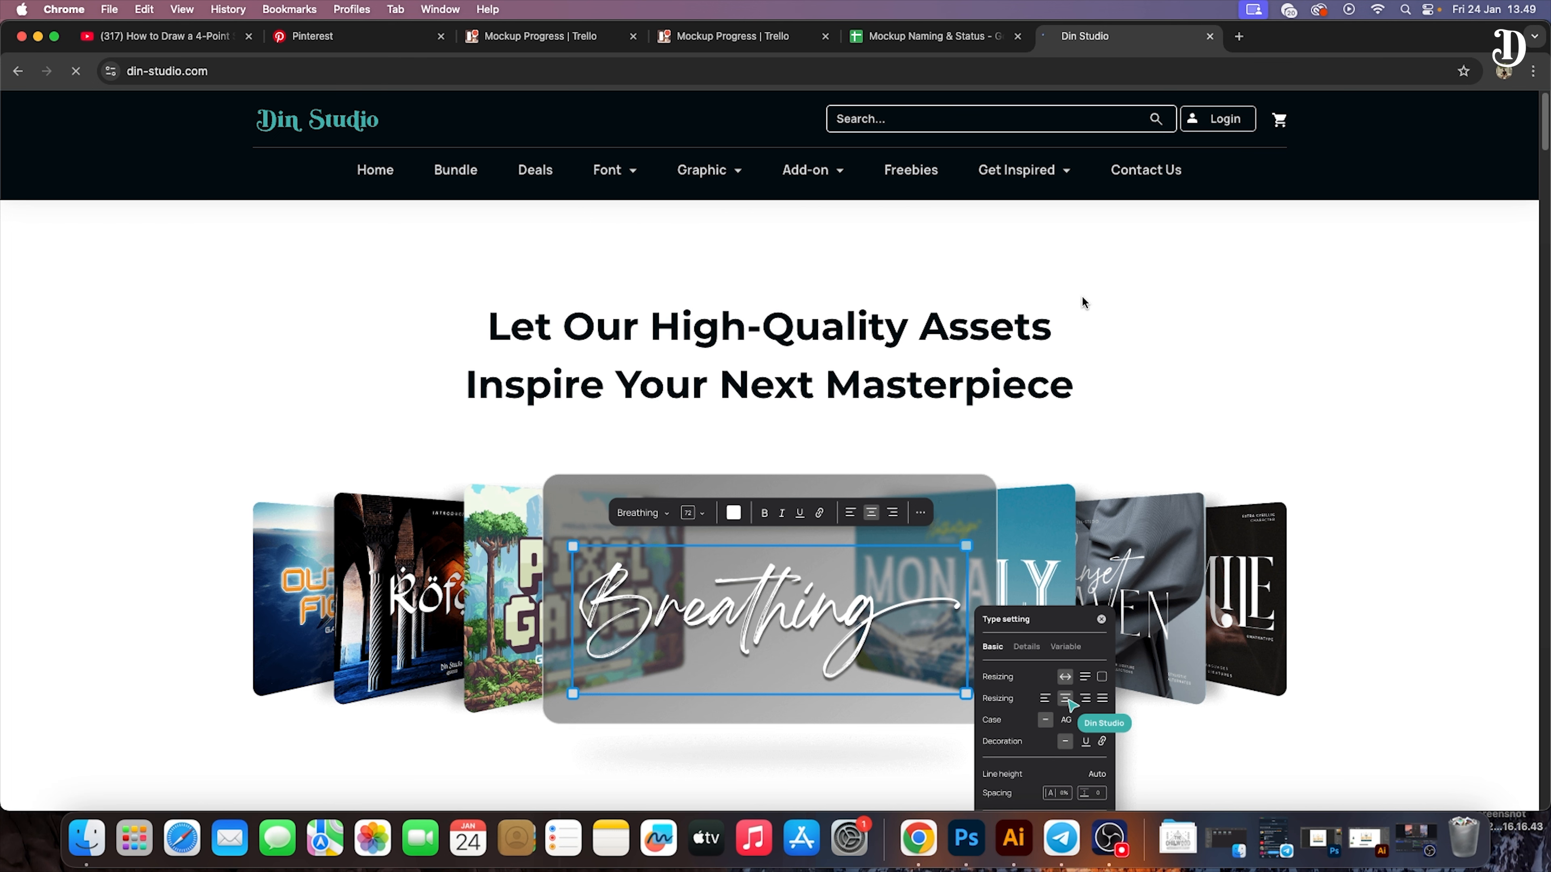
pyautogui.scroll(-8, 1082, 302)
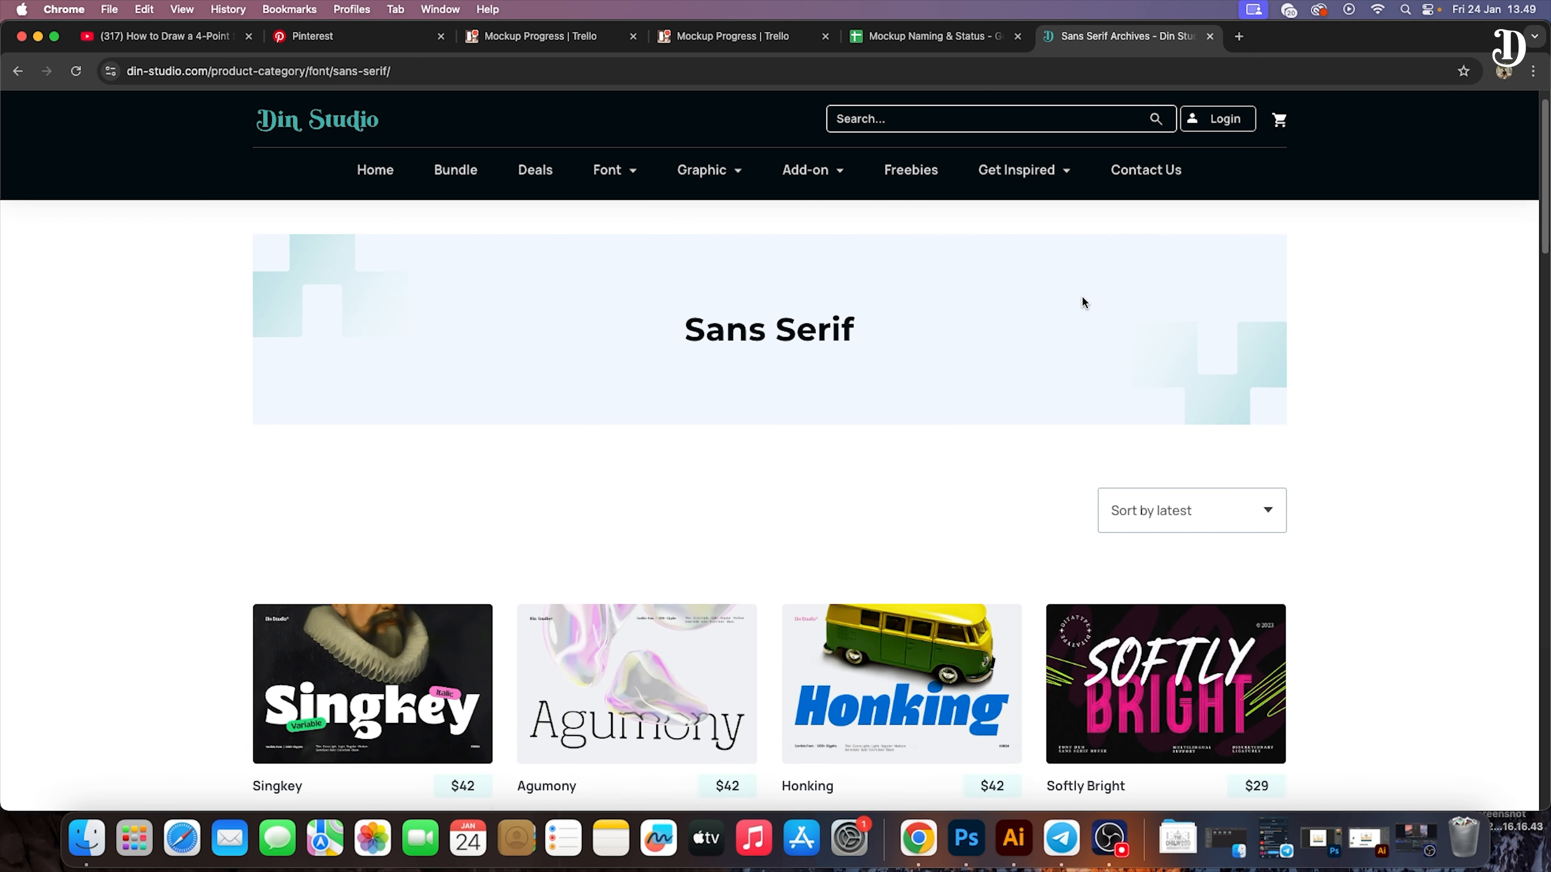
pyautogui.scroll(-5, 1084, 303)
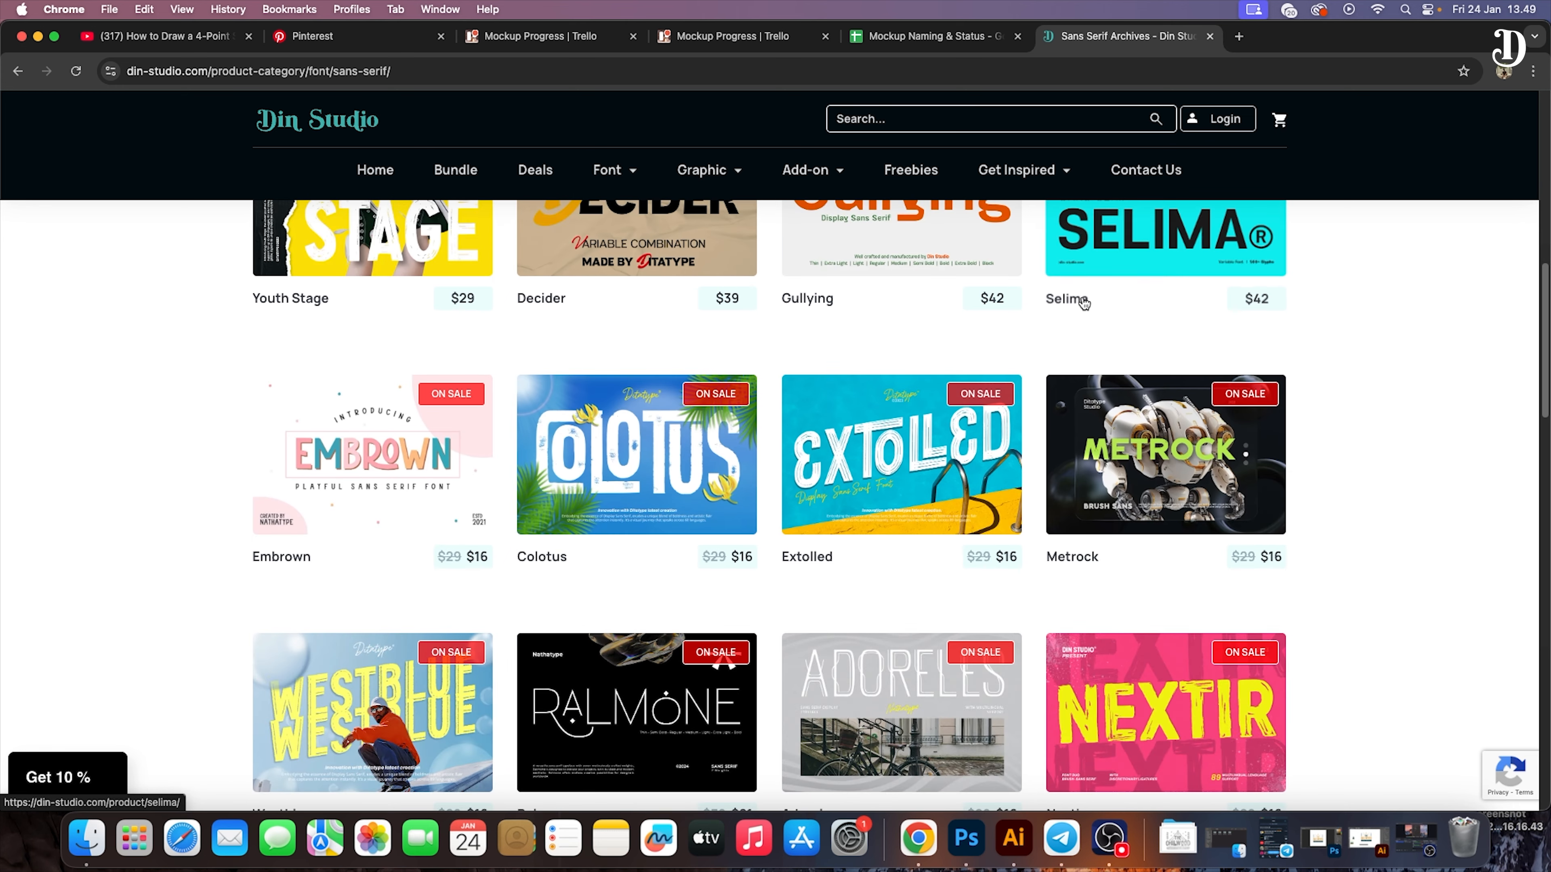
pyautogui.scroll(-1, 1083, 303)
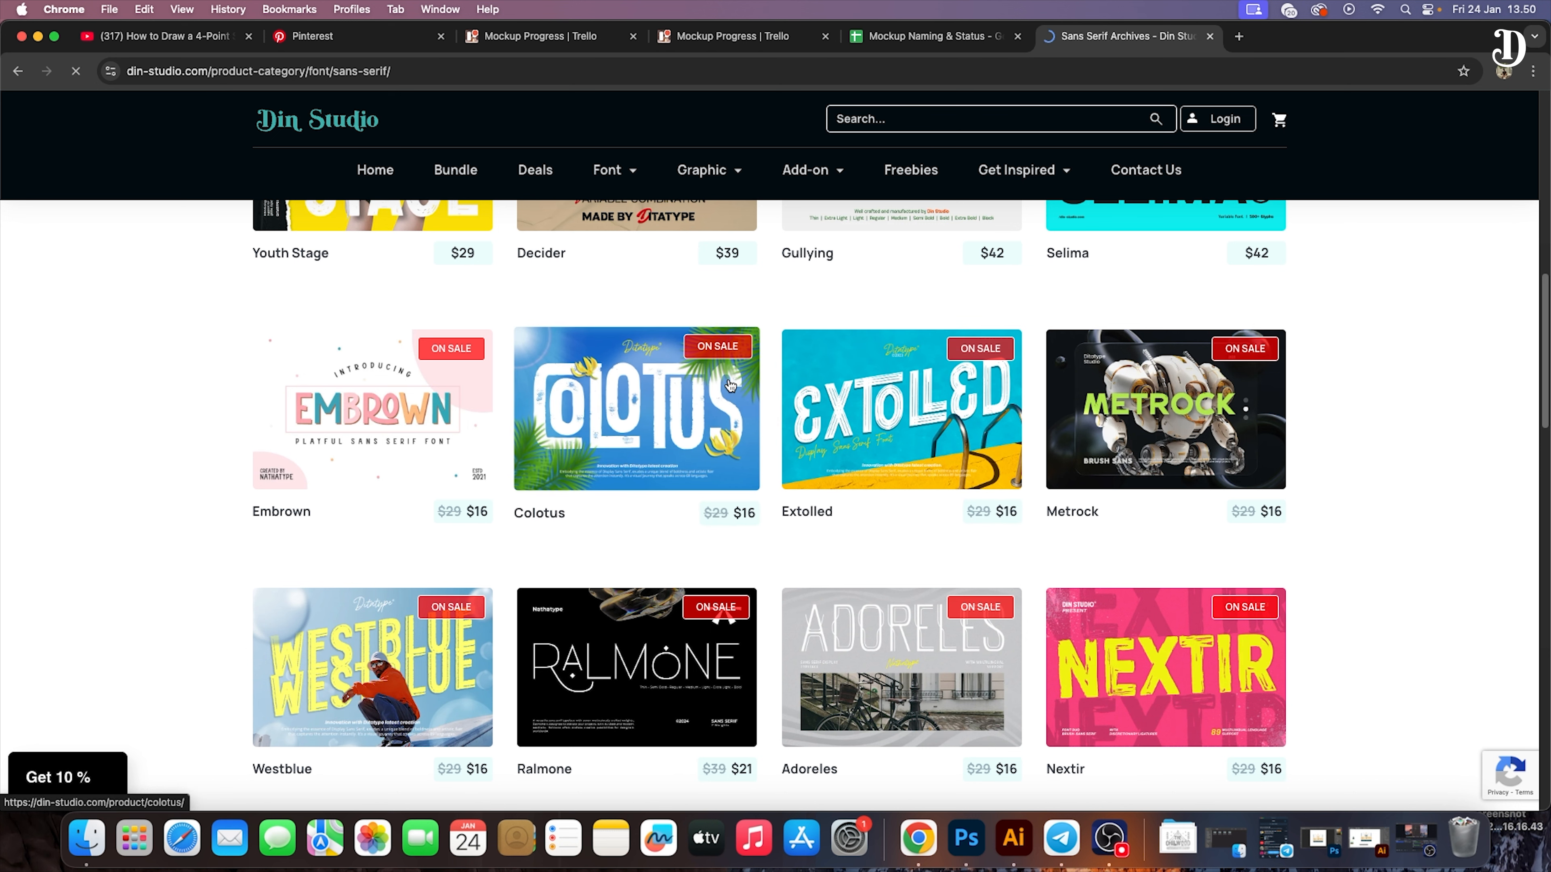
pyautogui.click(598, 514)
pyautogui.scroll(-10, 709, 516)
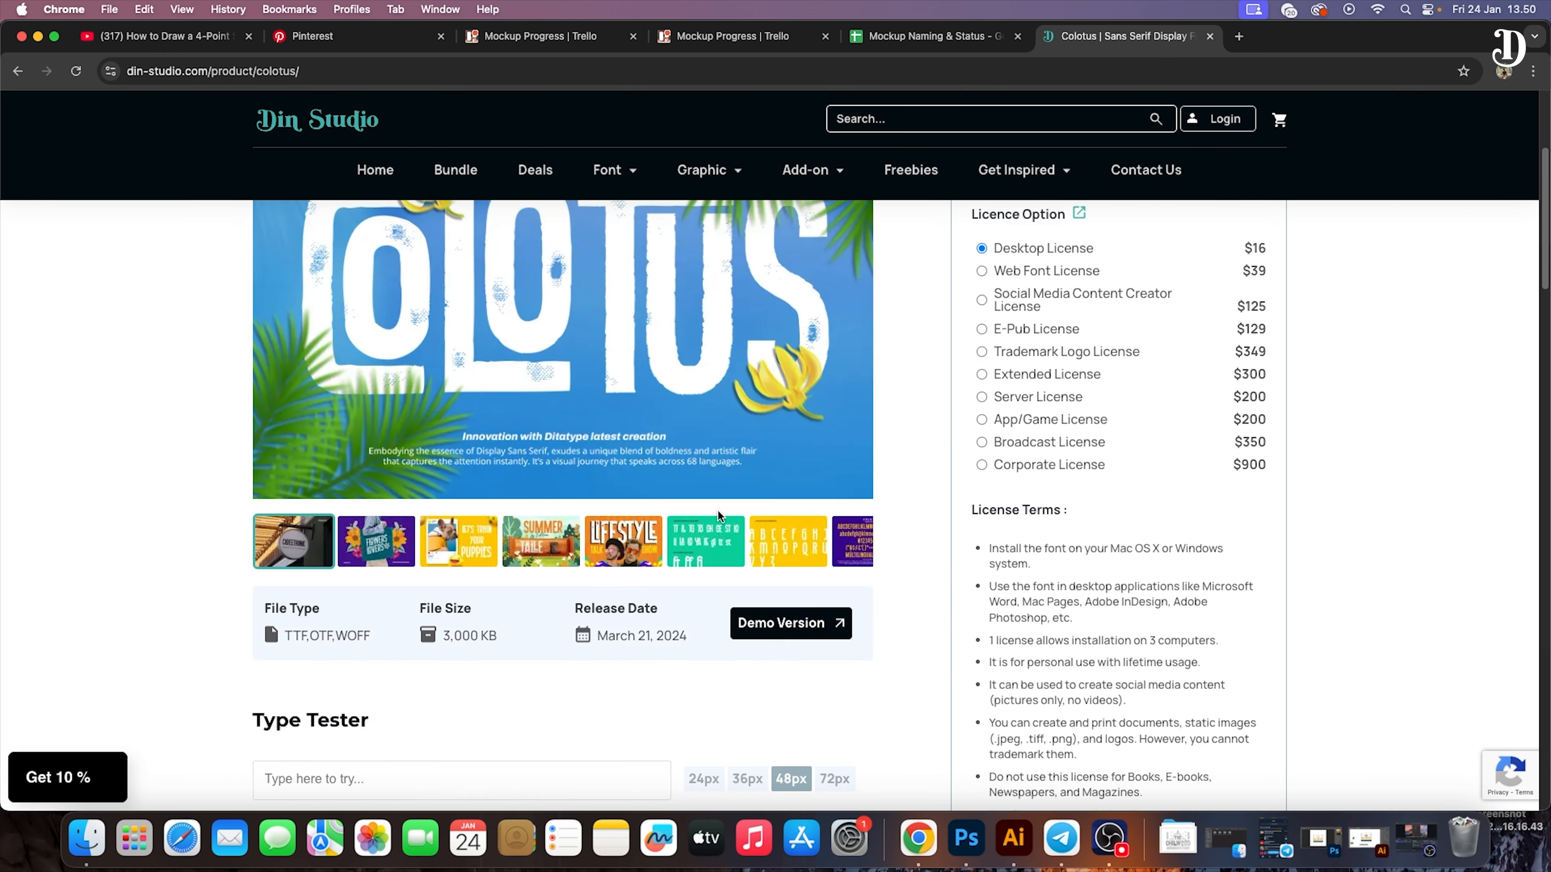
pyautogui.scroll(5, 675, 486)
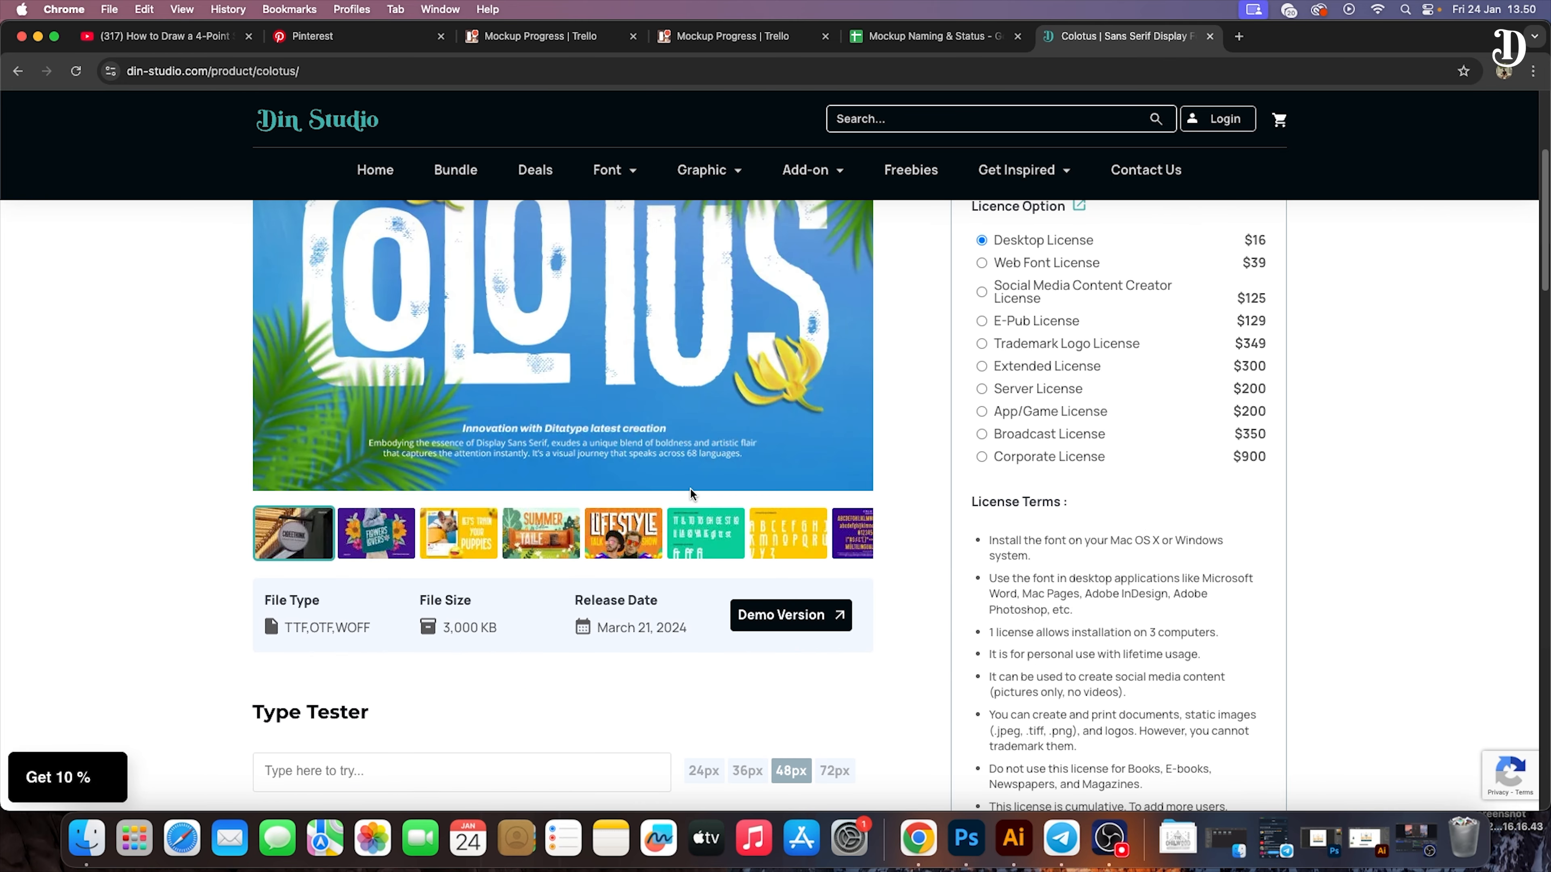
pyautogui.scroll(-7, 689, 488)
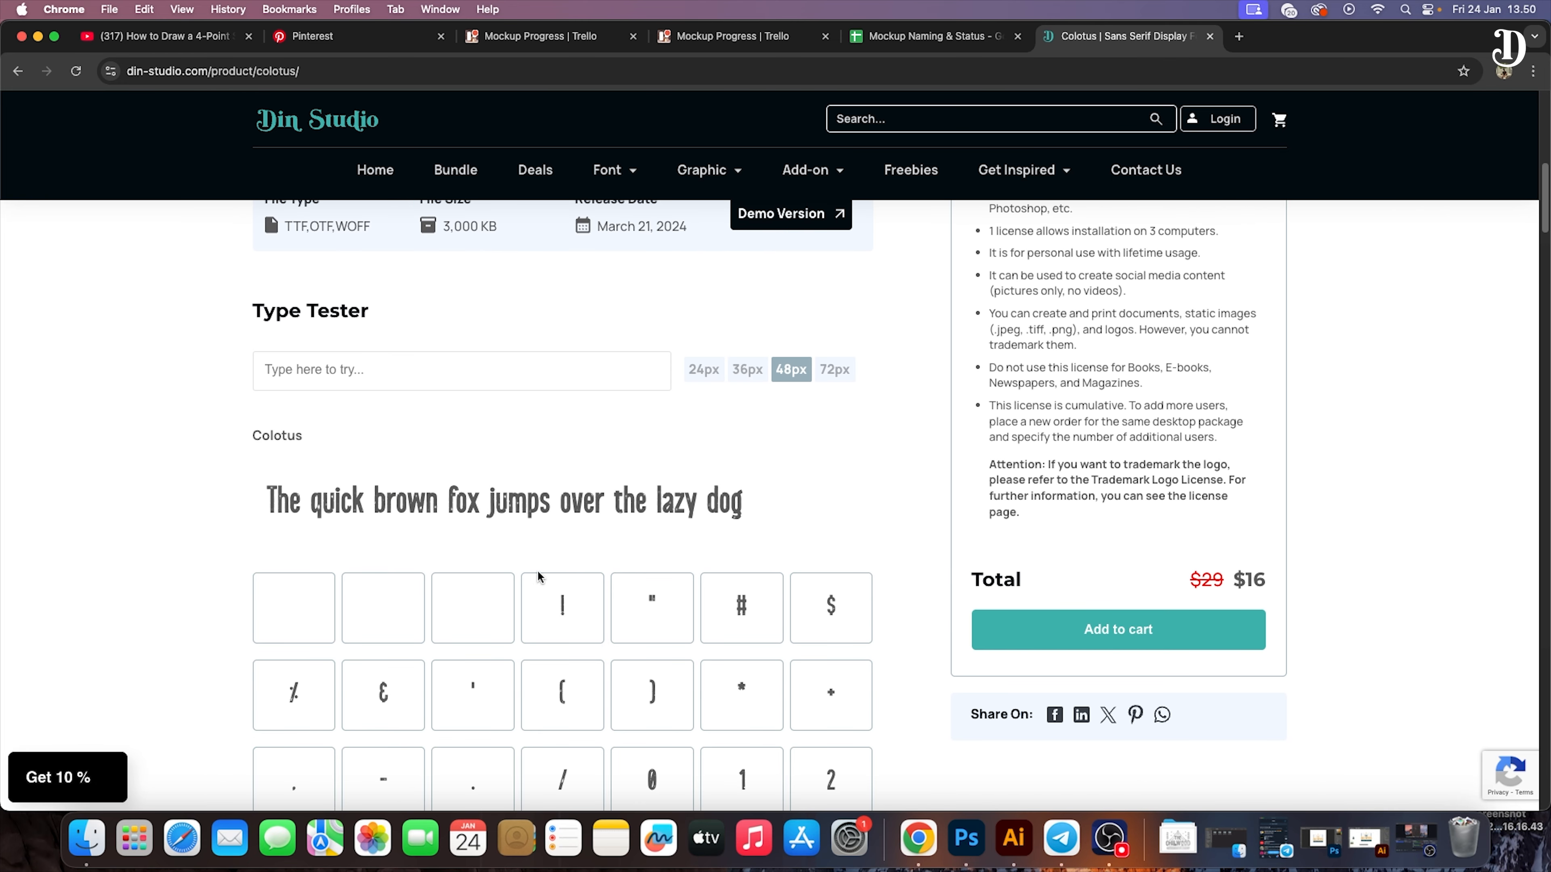
pyautogui.scroll(-12, 537, 575)
pyautogui.scroll(-15, 597, 517)
pyautogui.scroll(-3, 608, 518)
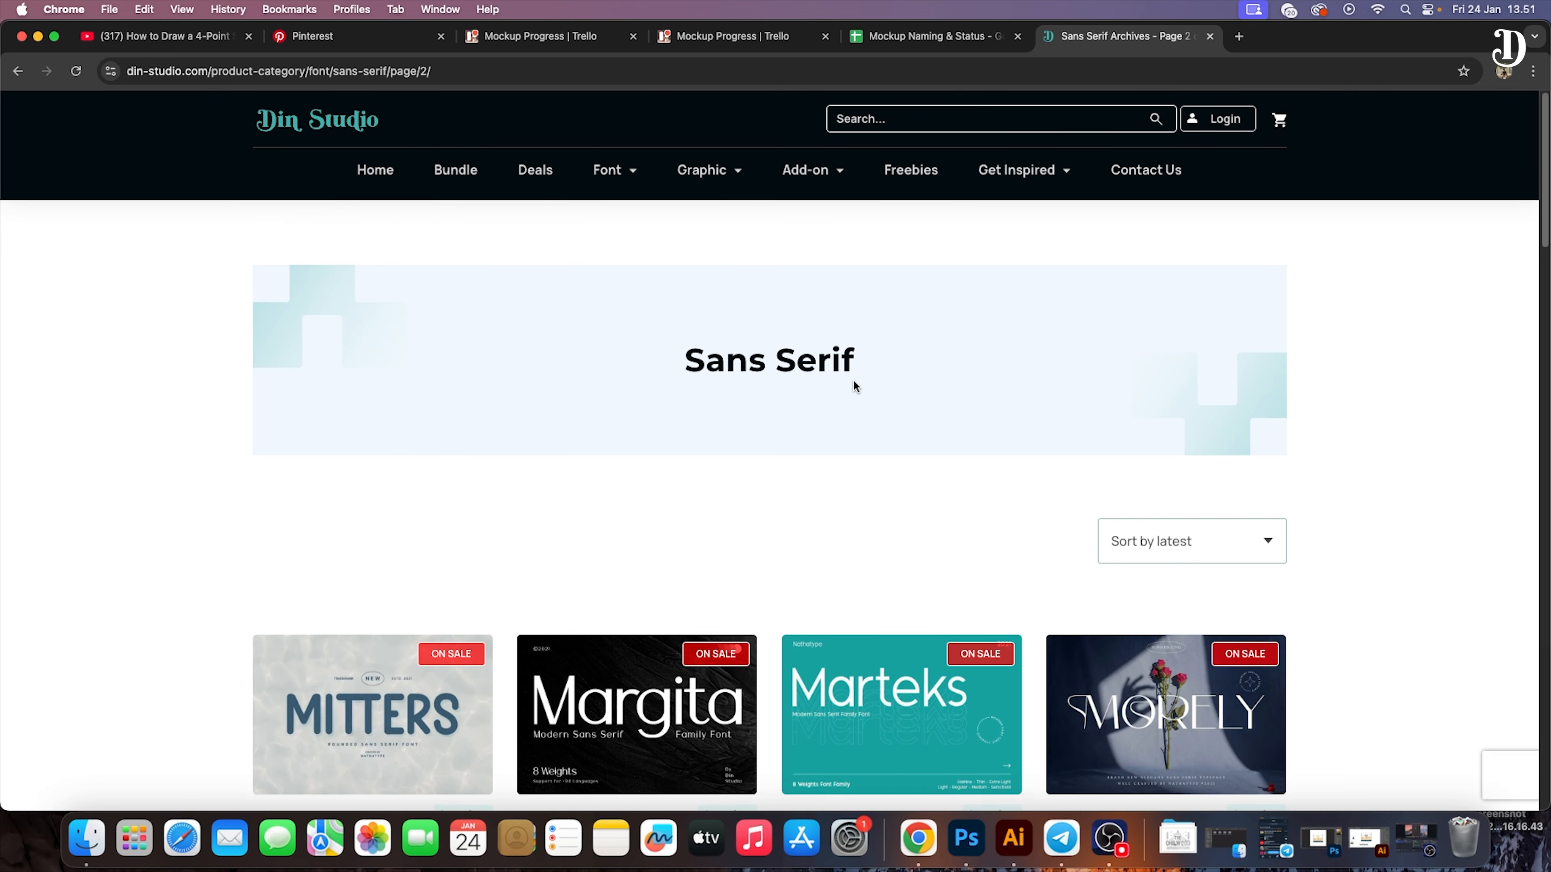
# Step: Open the Mirava Sans font from the second page of the Sans Serif category and examine its product page
pyautogui.scroll(-6, 826, 411)
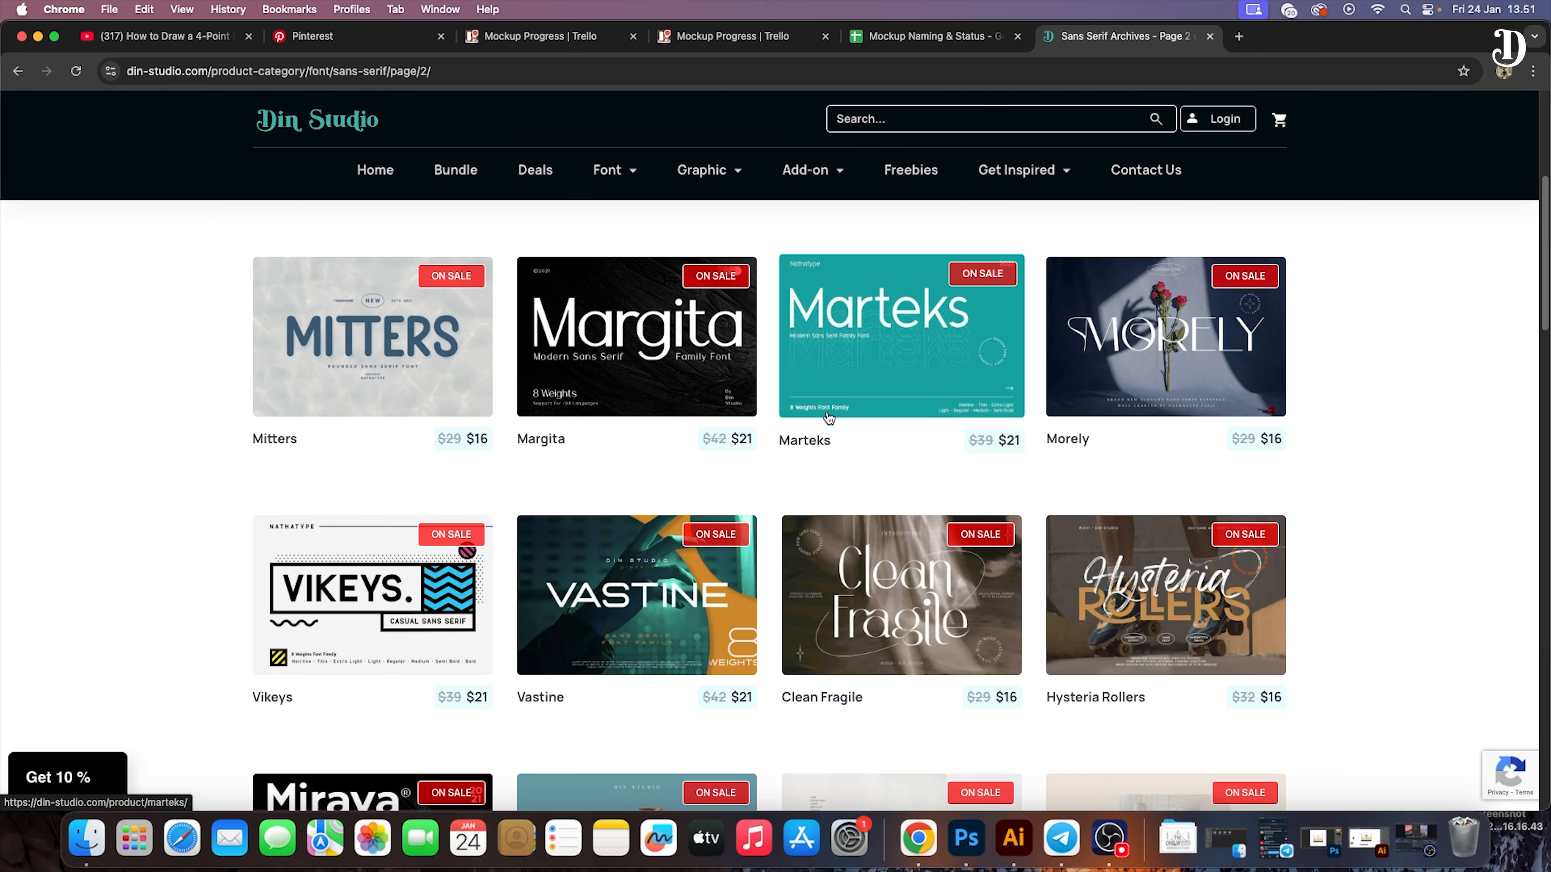
pyautogui.scroll(-5, 829, 418)
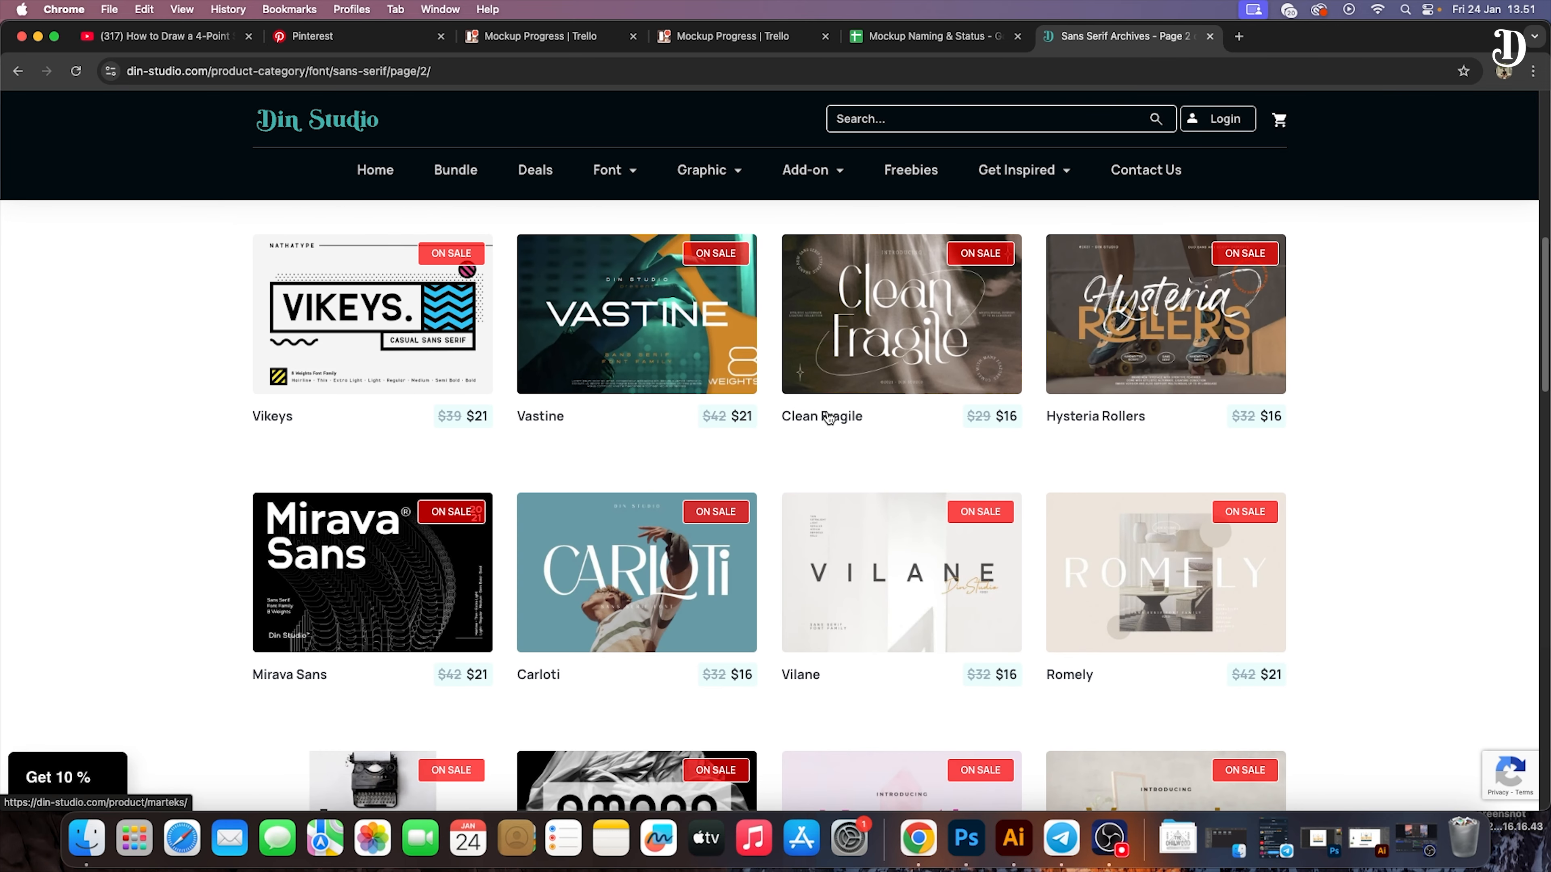
pyautogui.scroll(-3, 829, 417)
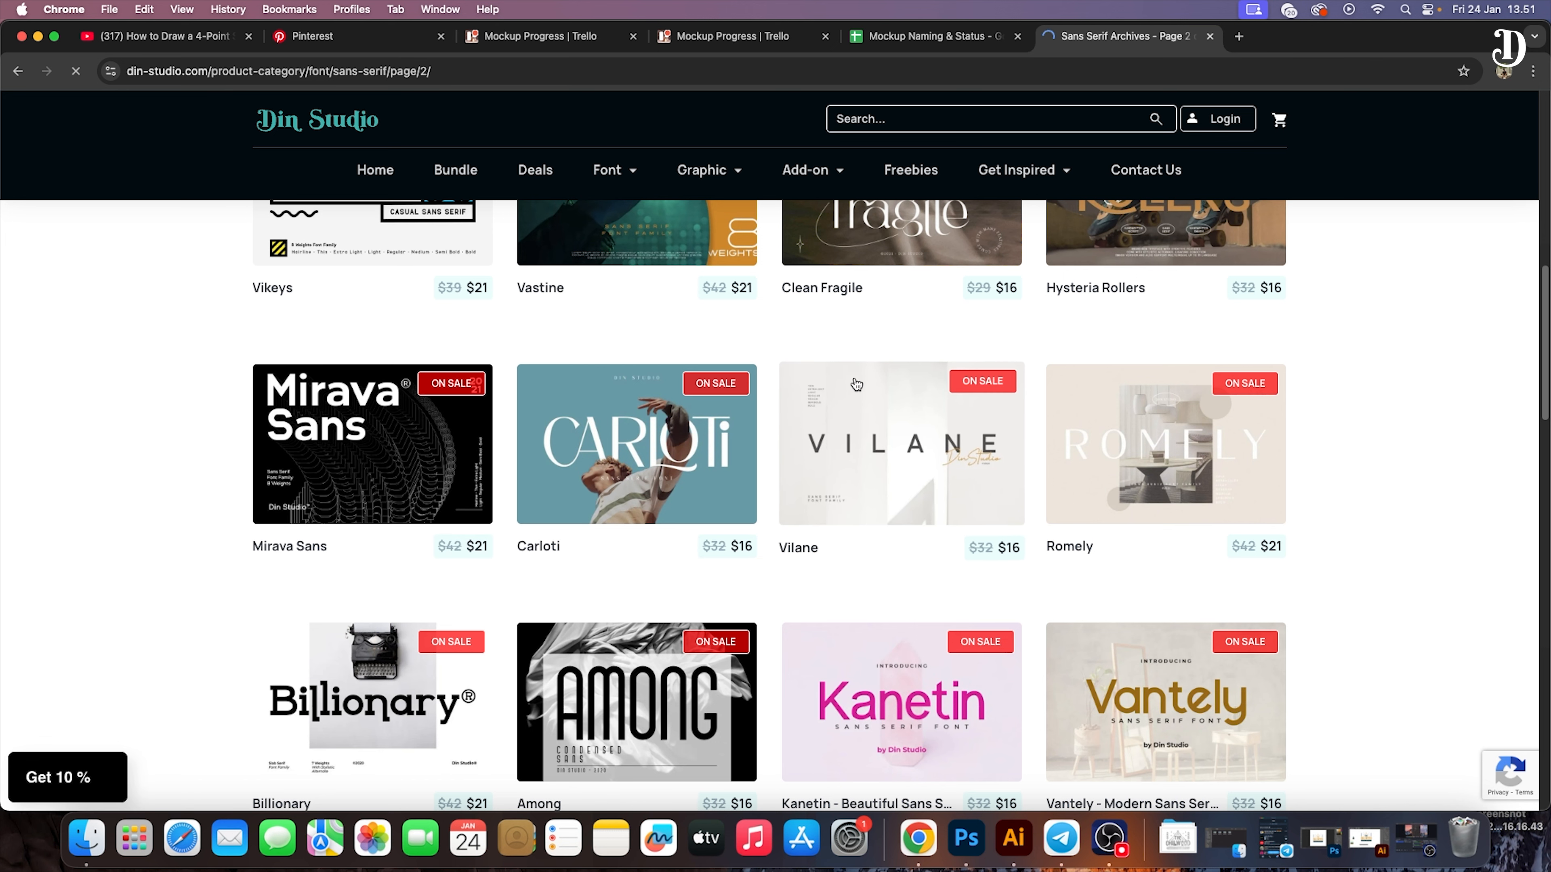
pyautogui.click(374, 448)
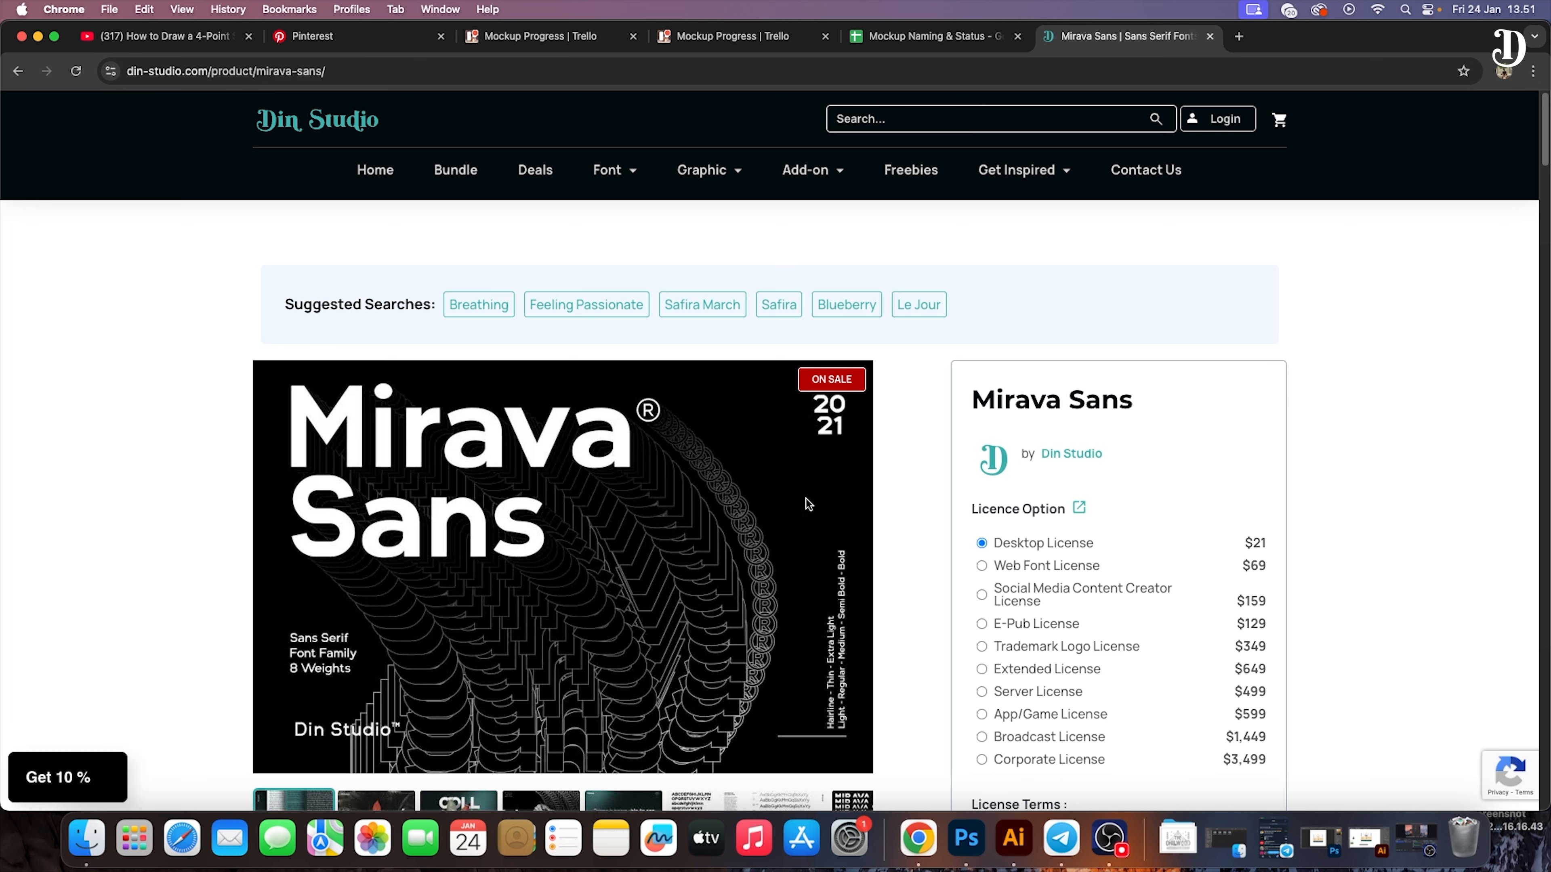
pyautogui.scroll(-5, 740, 500)
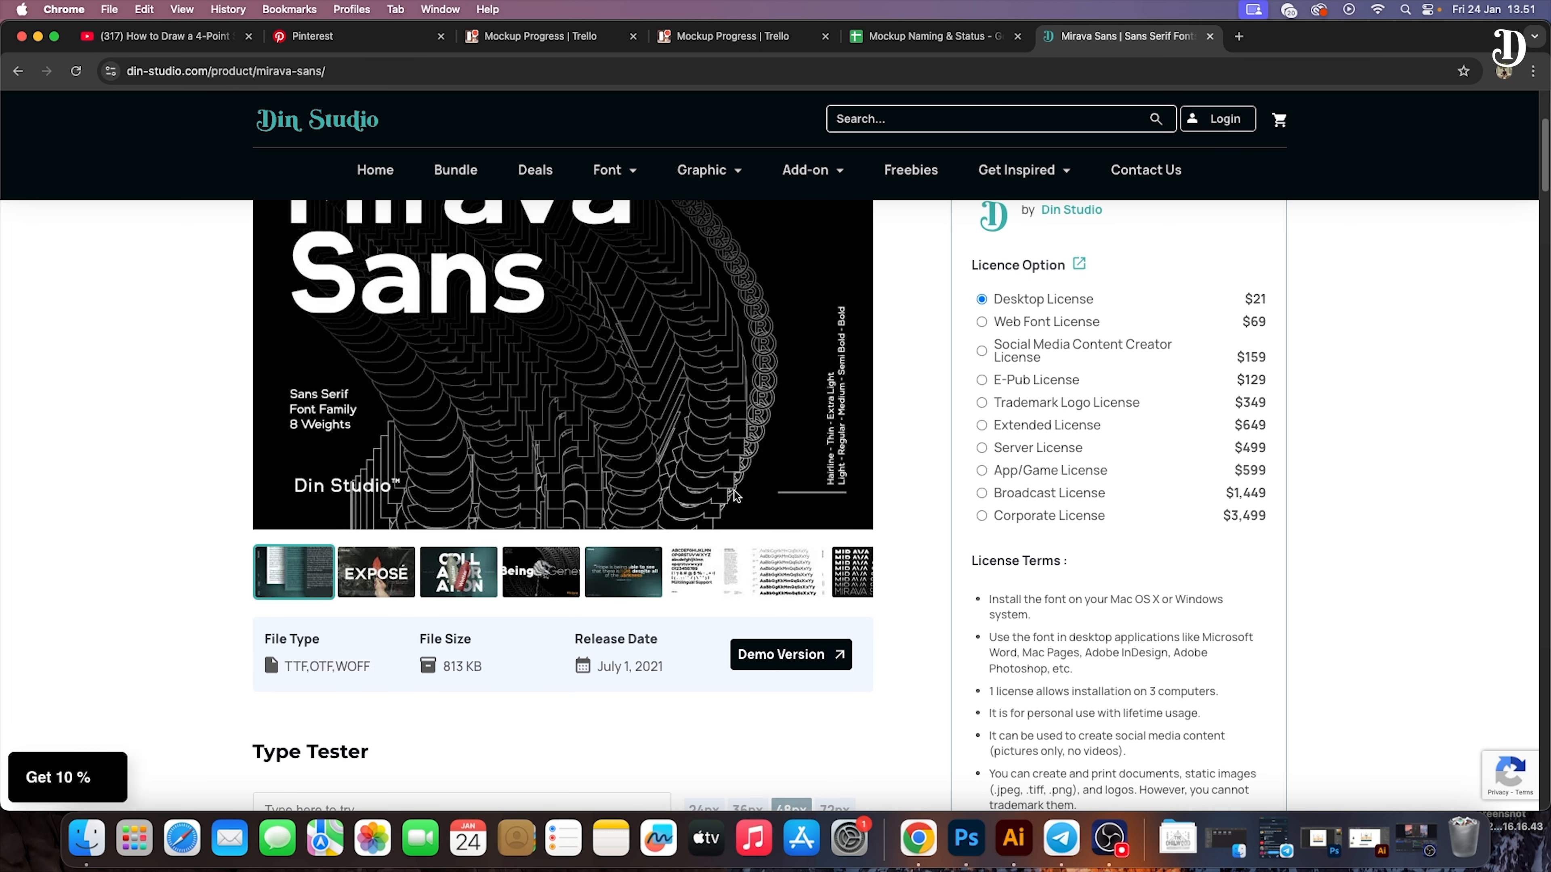
pyautogui.scroll(2, 735, 494)
pyautogui.scroll(-1, 726, 506)
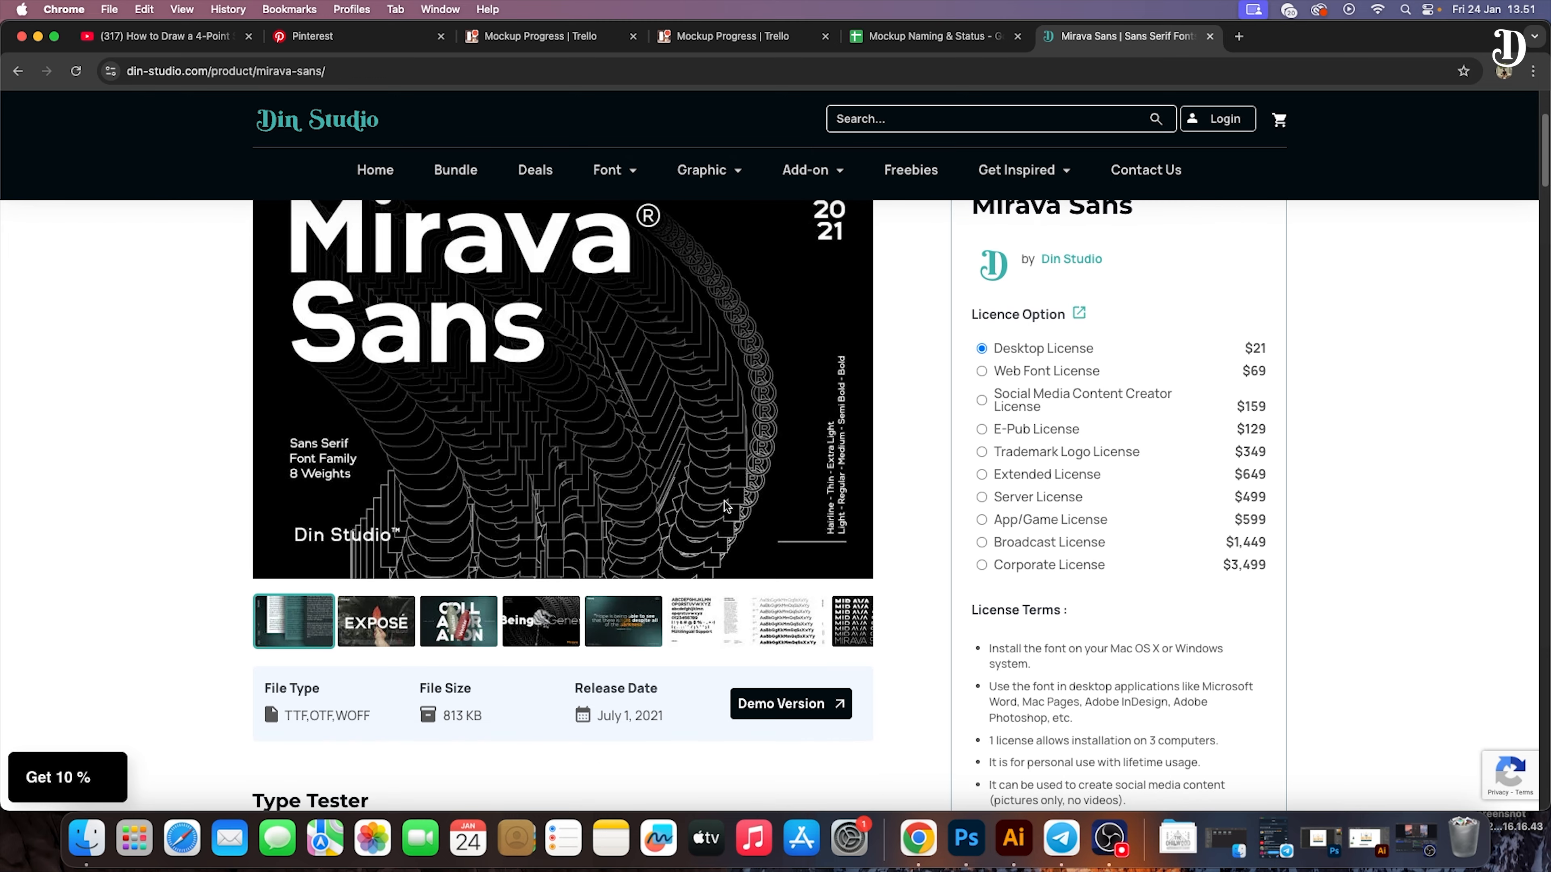
pyautogui.scroll(-10, 415, 609)
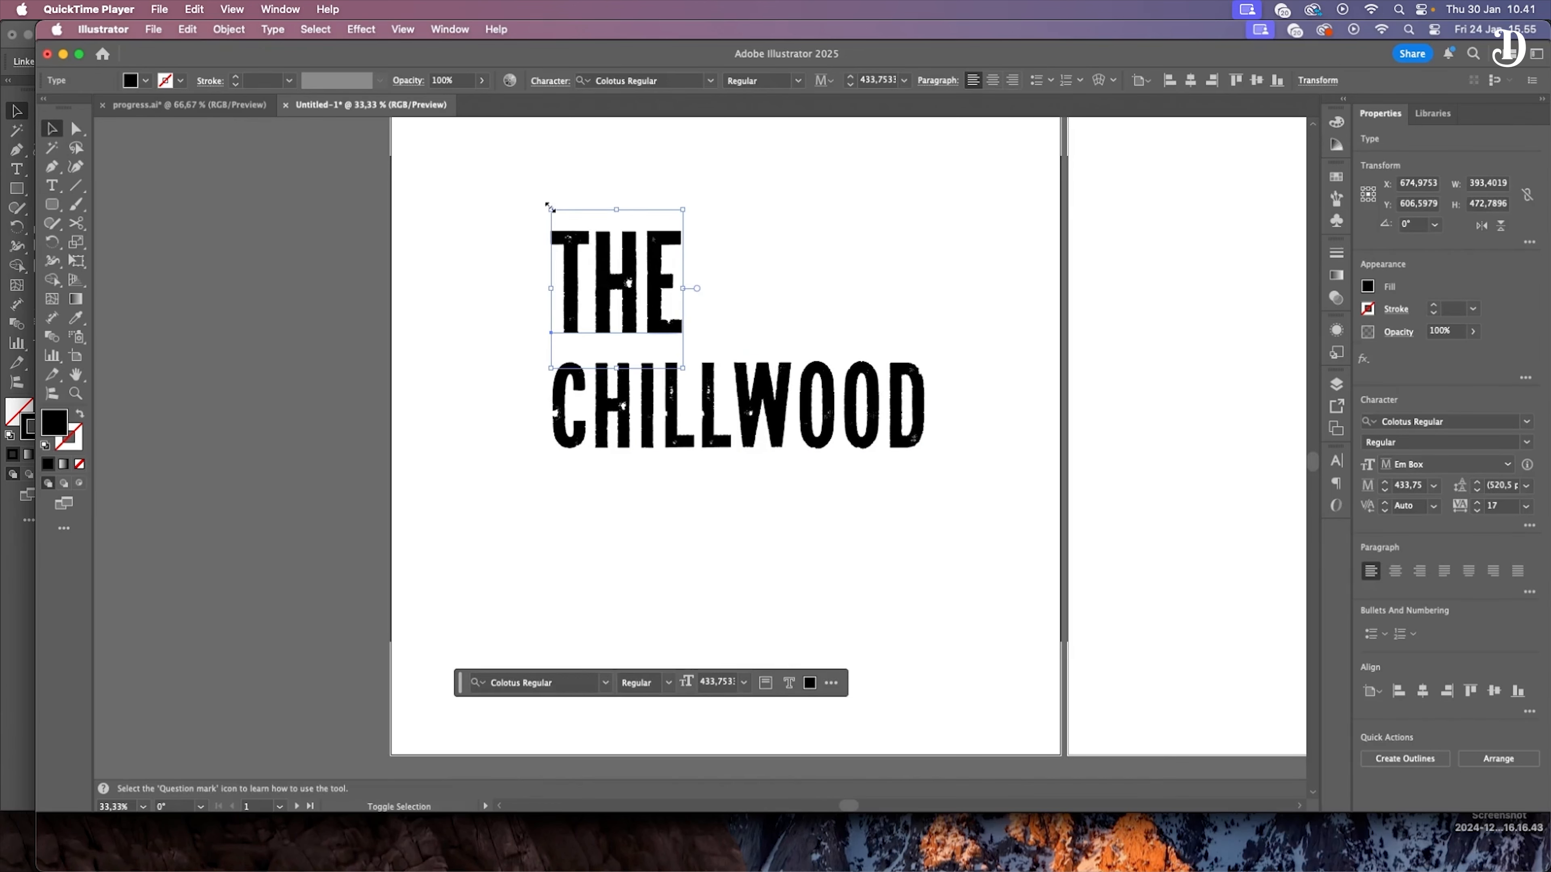
pyautogui.moveTo(897, 476)
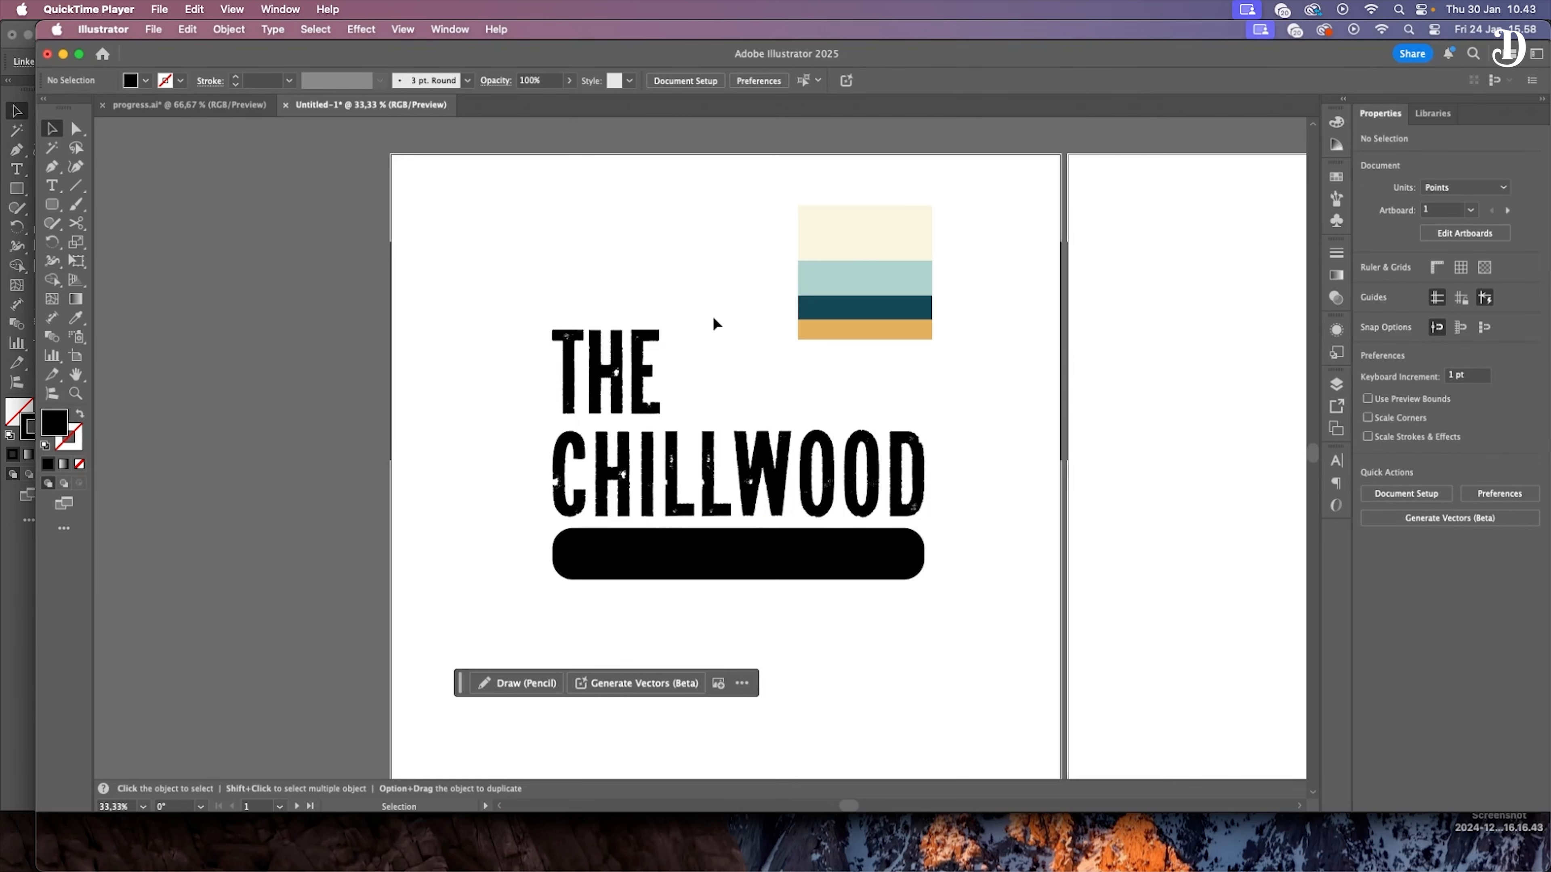
pyautogui.moveTo(998, 82)
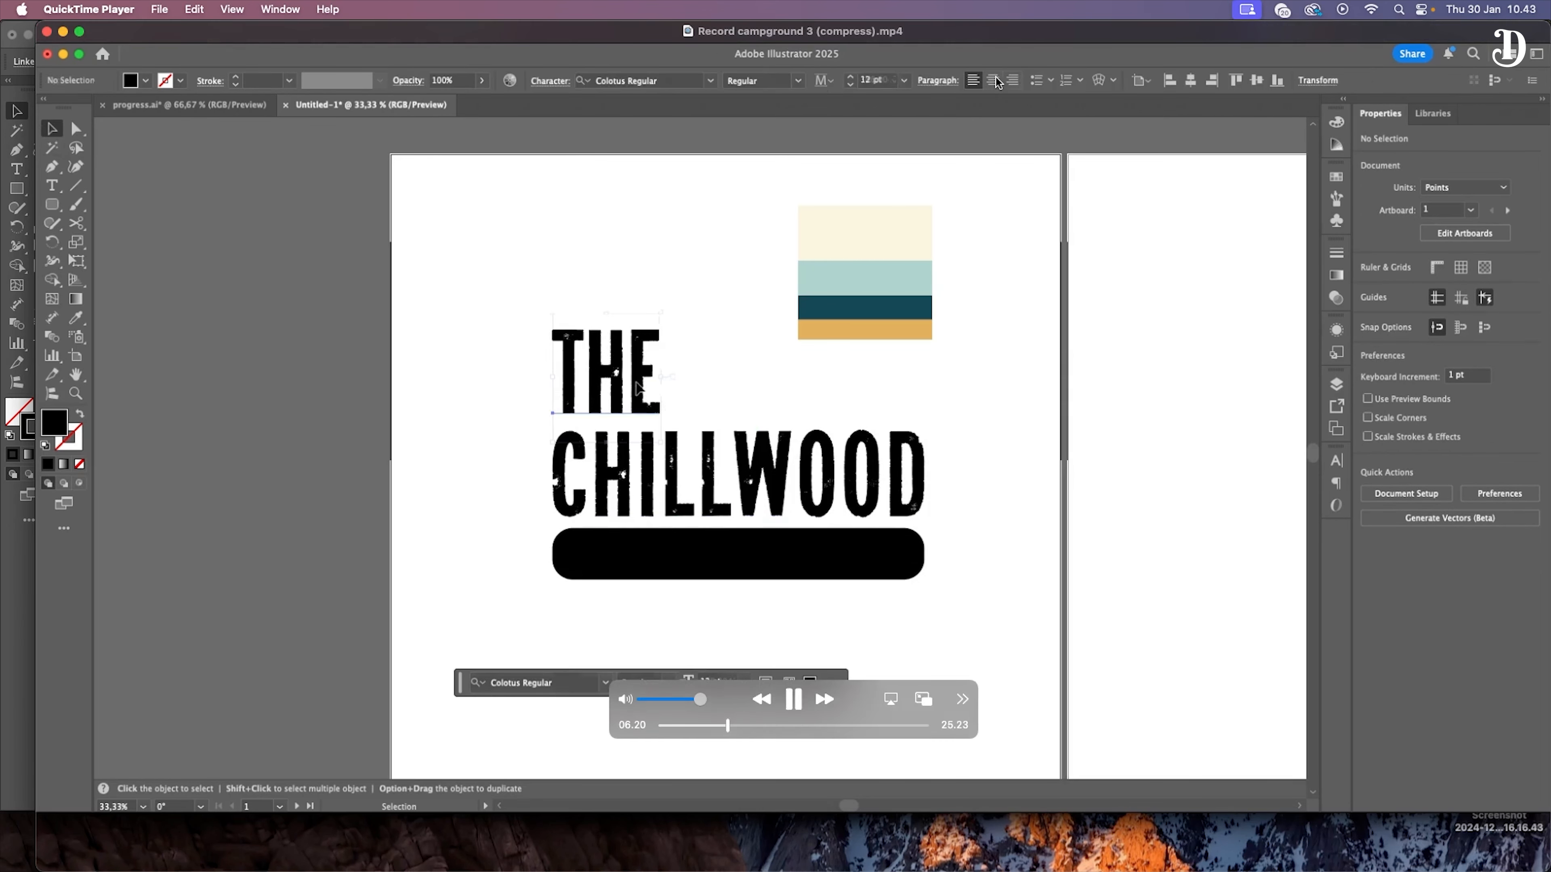
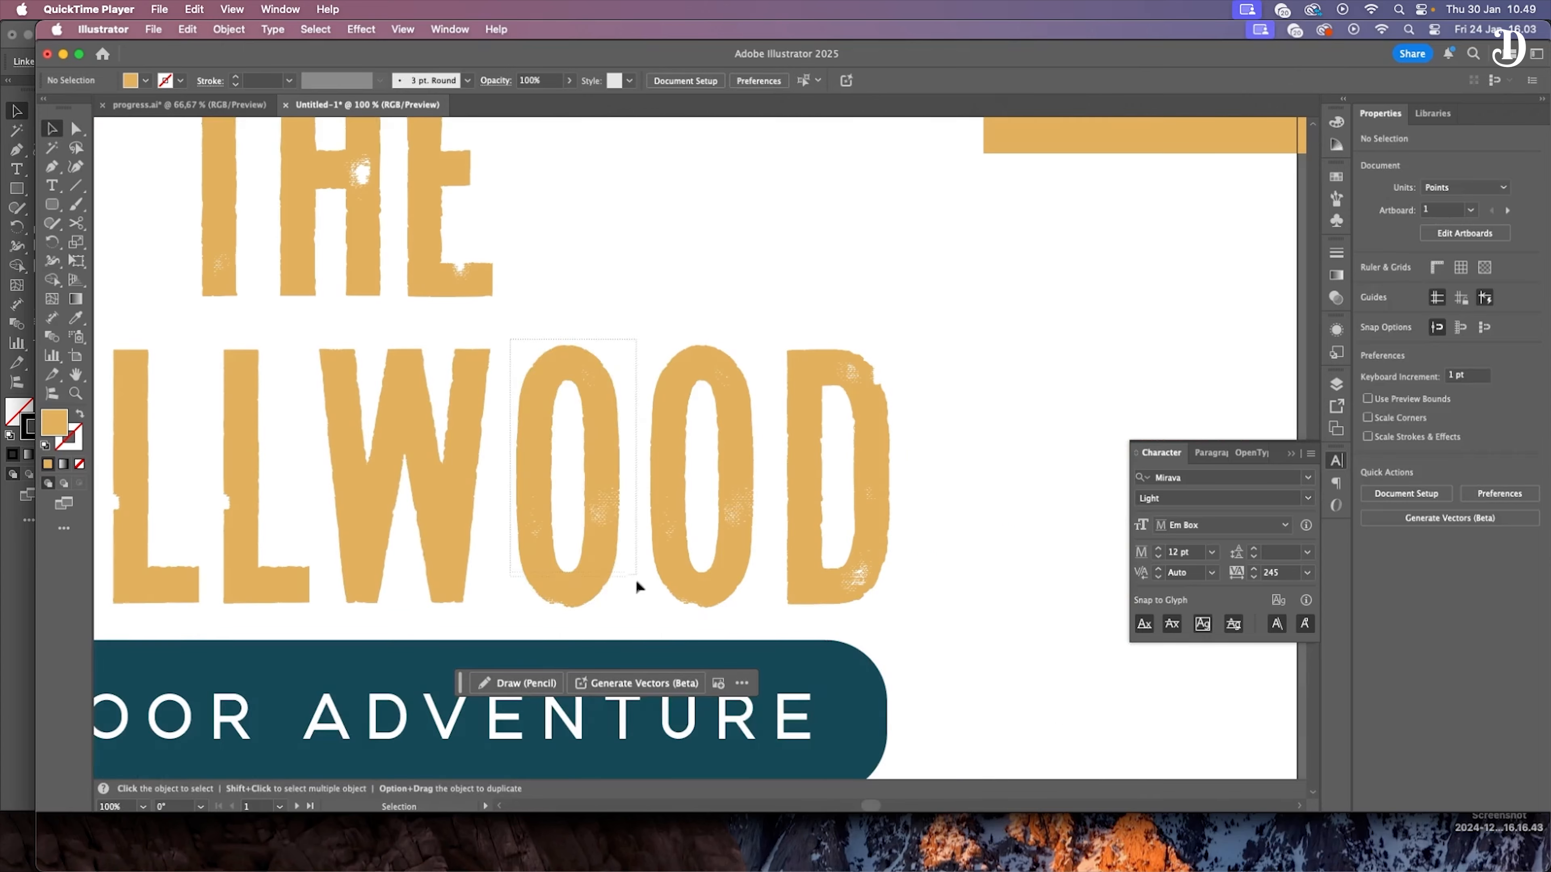
# Step: In Illustrator, delete the two outlined L letters from the word CHILLWOOD
pyautogui.click(595, 510)
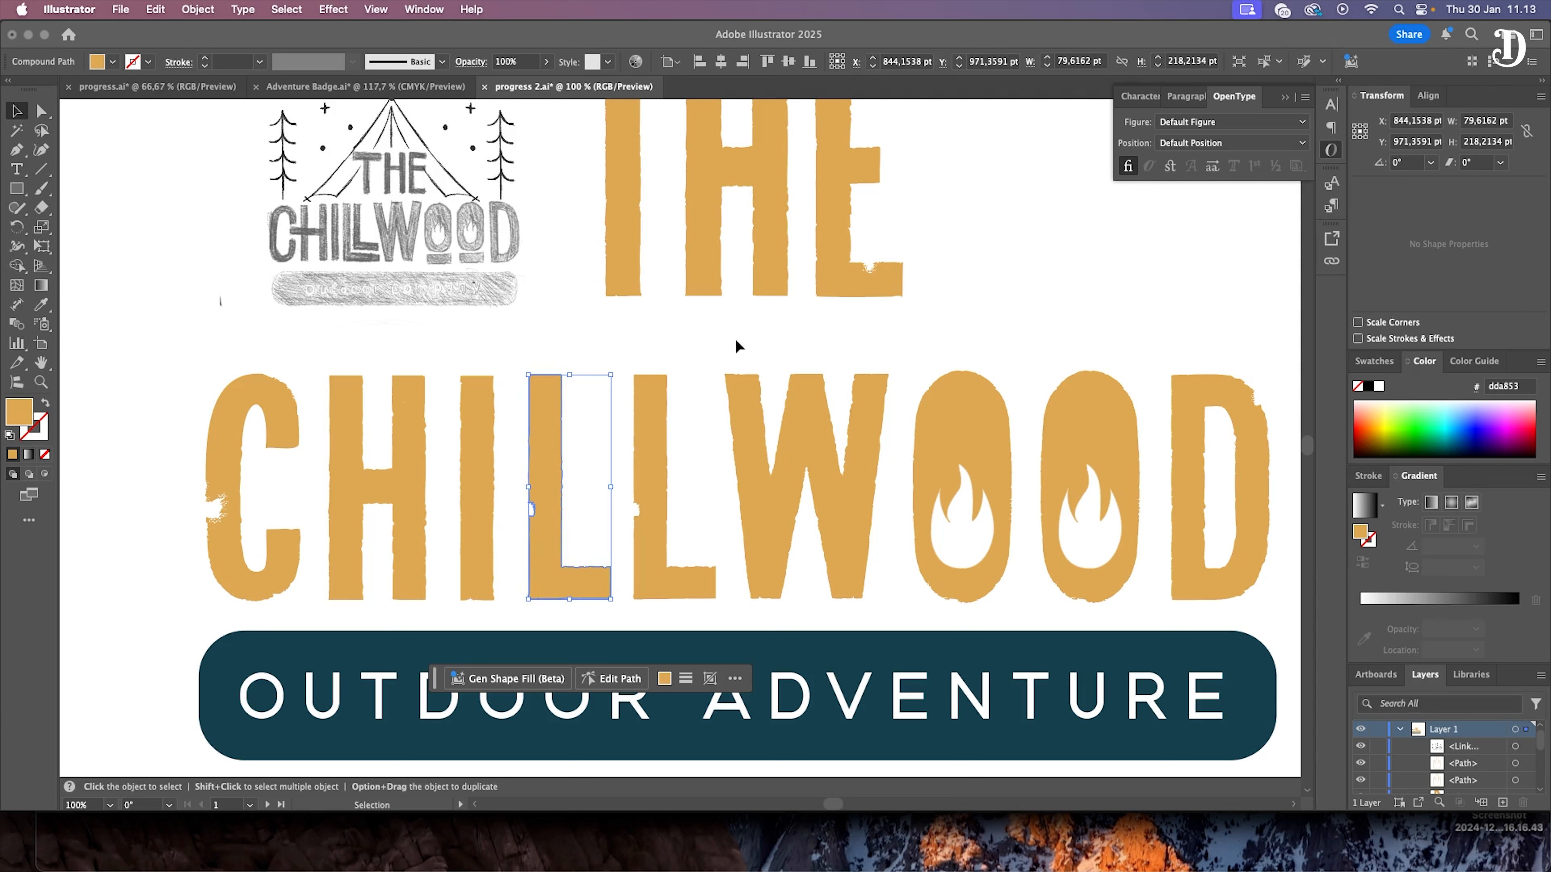
pyautogui.keyDown('shift'); pyautogui.click(641, 452); pyautogui.keyUp('shift')
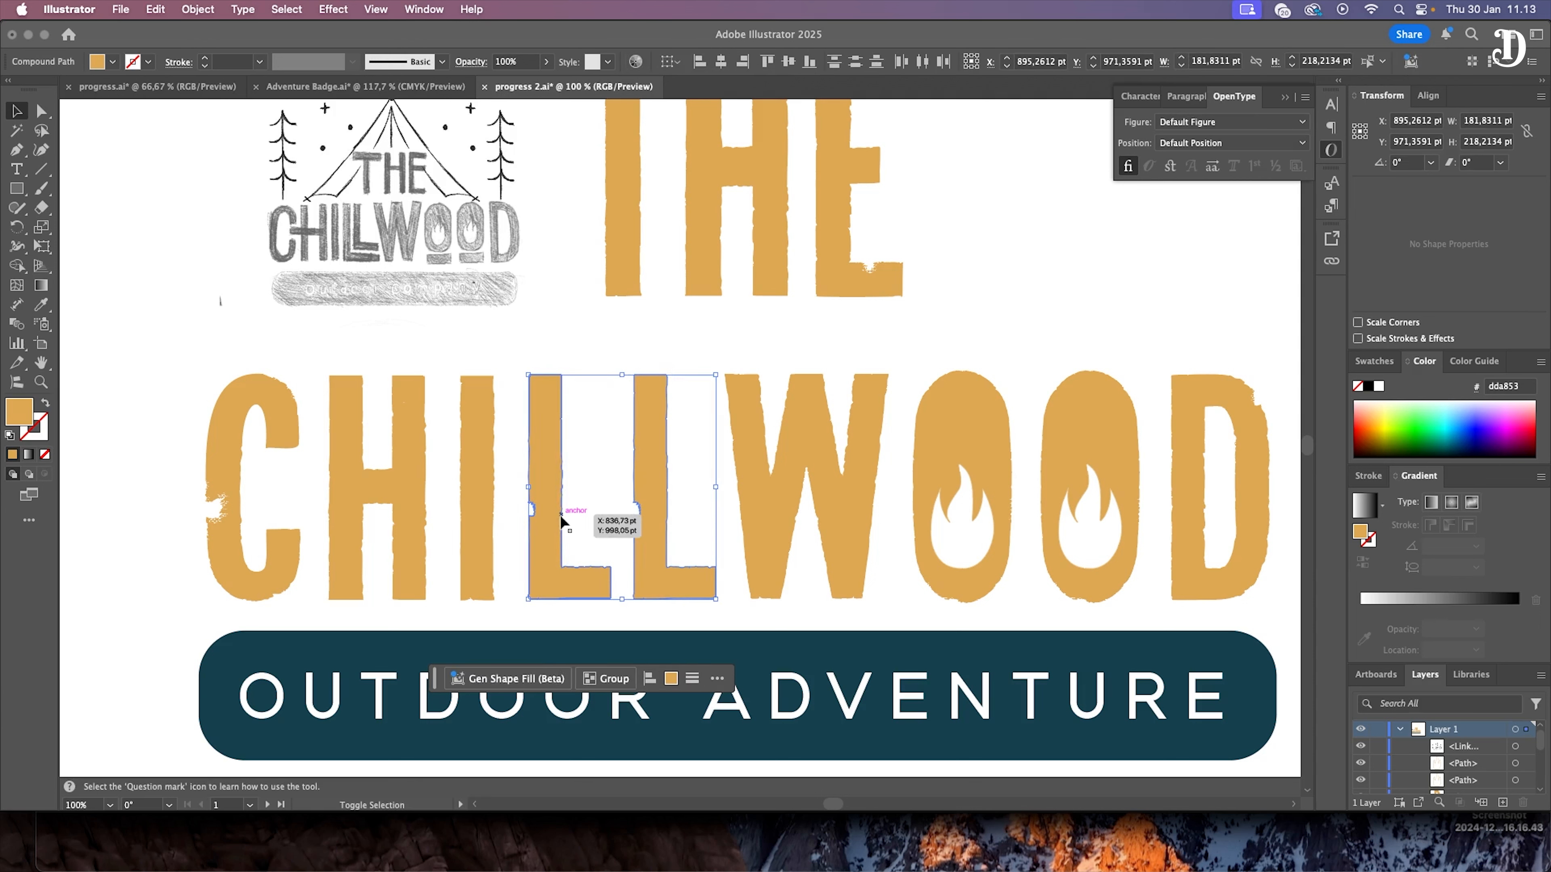
pyautogui.press('Delete')
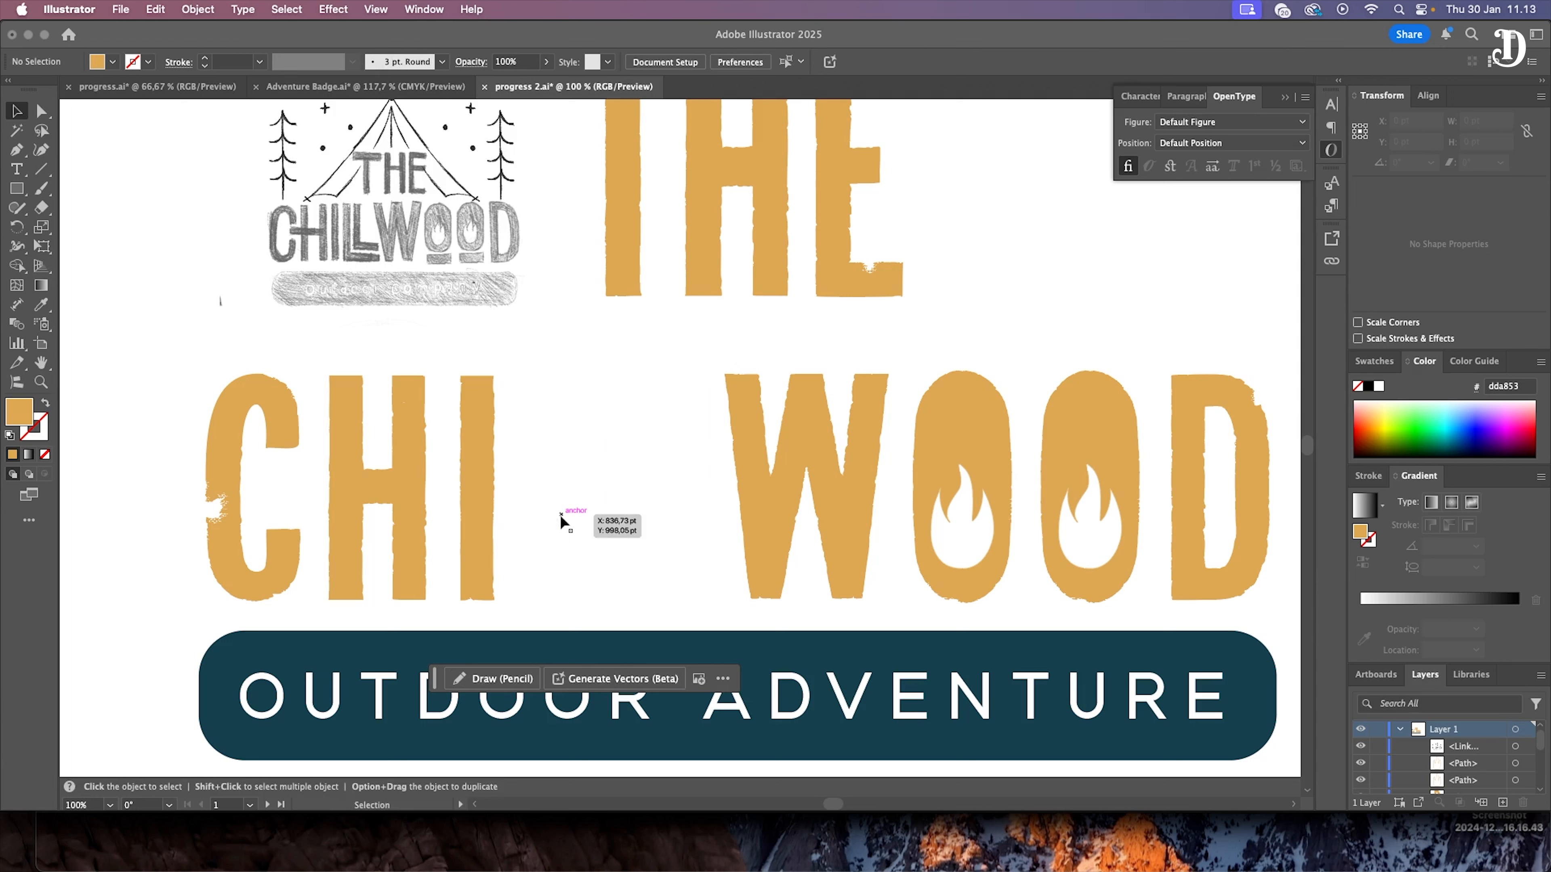
# Step: Add point text in Colotus Regular in the gap after CHI and enlarge it towards the height of the lettering
pyautogui.press('t')
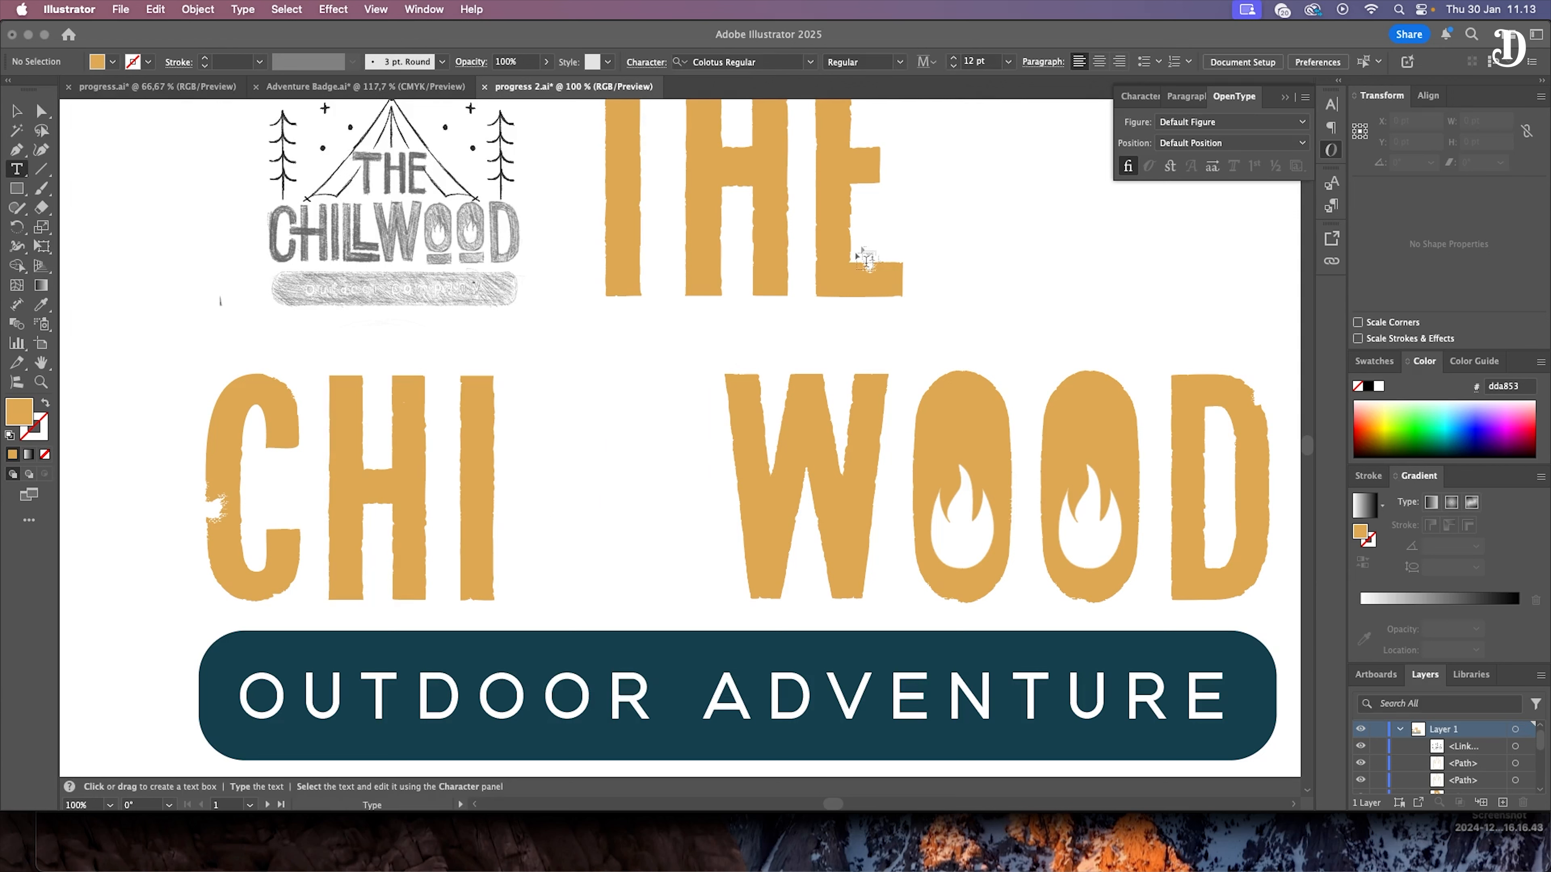
pyautogui.click(602, 414)
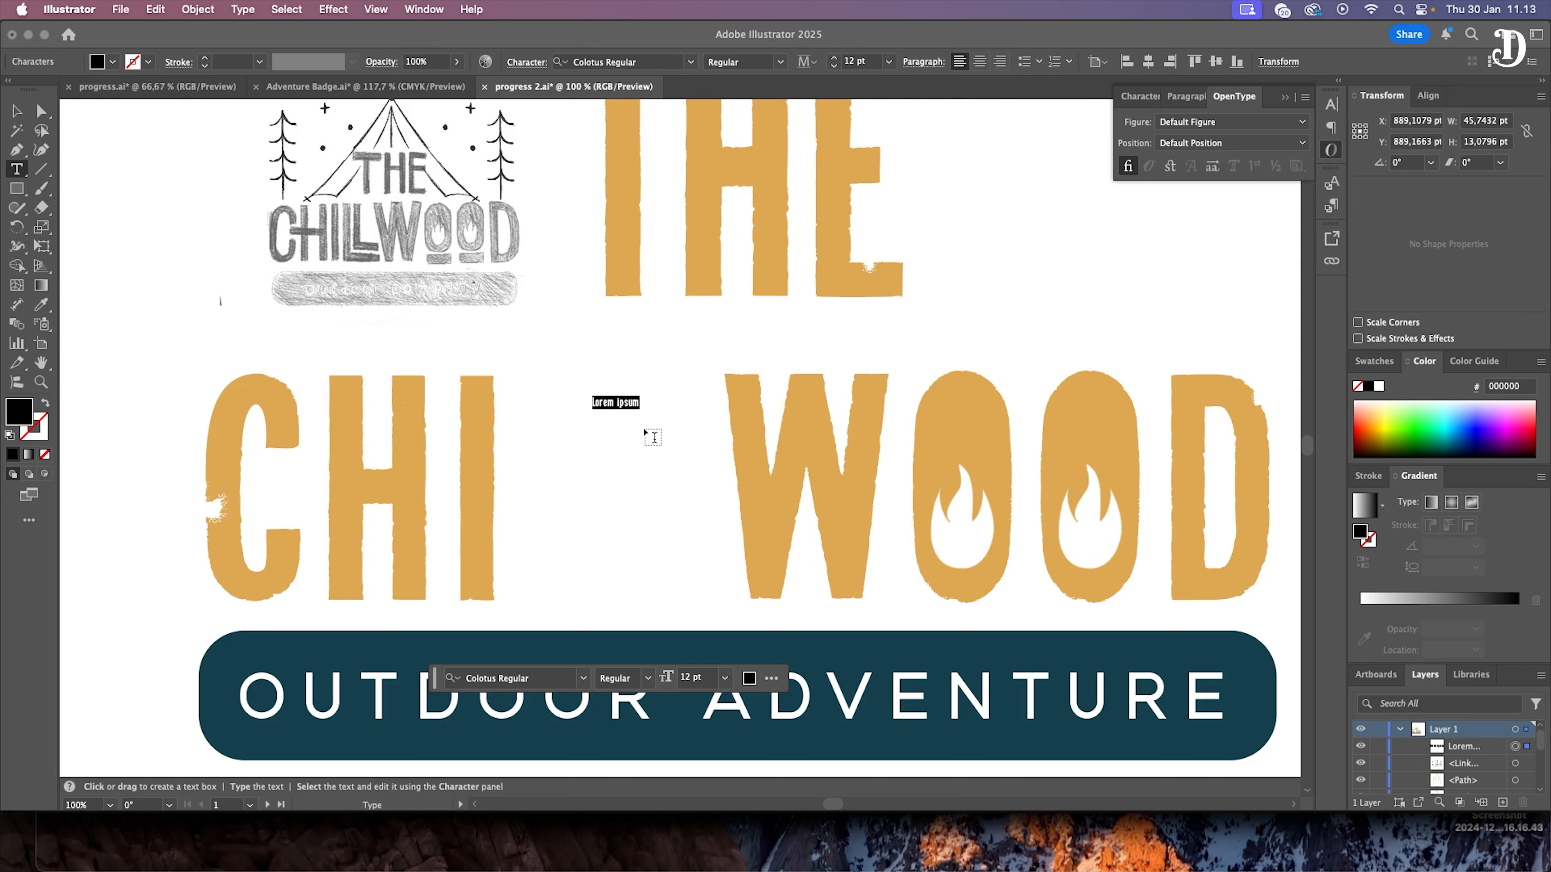
pyautogui.click(17, 111)
pyautogui.moveTo(596, 409); pyautogui.dragTo(727, 641)
pyautogui.moveTo(616, 489); pyautogui.dragTo(534, 435)
pyautogui.moveTo(572, 594); pyautogui.dragTo(640, 670)
pyautogui.press('super+z')
pyautogui.moveTo(571, 594); pyautogui.dragTo(630, 664)
# Step: Position the large letter L beside the I and give it the same orange fill as THE
pyautogui.moveTo(551, 345); pyautogui.dragTo(564, 328)
pyautogui.moveTo(590, 501); pyautogui.dragTo(622, 502)
pyautogui.press('super+z')
pyautogui.press('super+z')
pyautogui.click(41, 304)
pyautogui.click(623, 202)
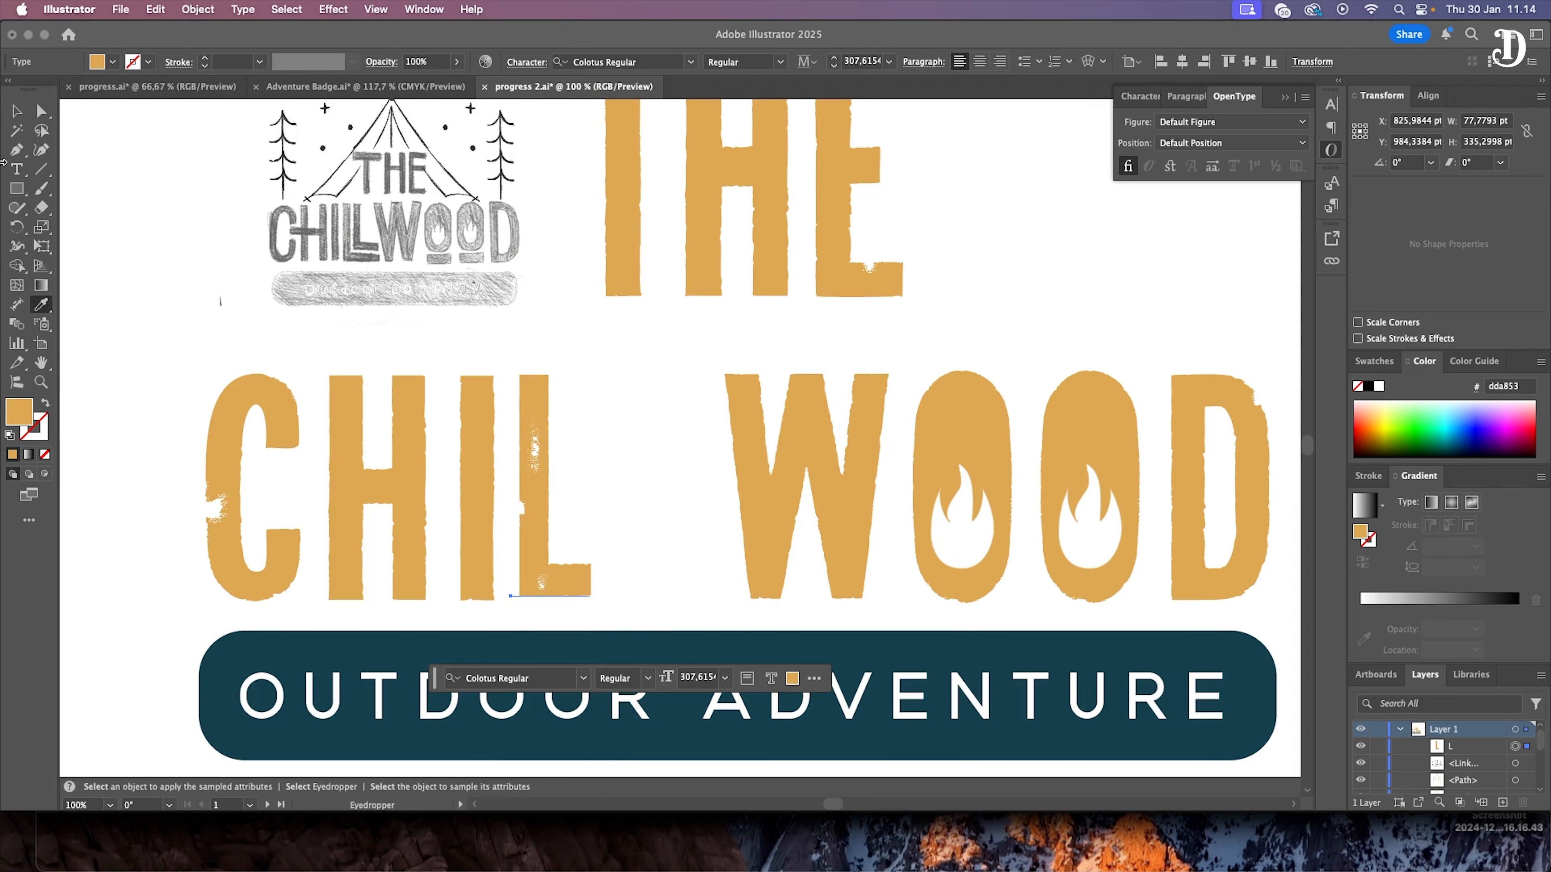
# Step: Turn on discretionary ligatures for the L text and enter a second L to form the interlocking LL
pyautogui.click(1198, 104)
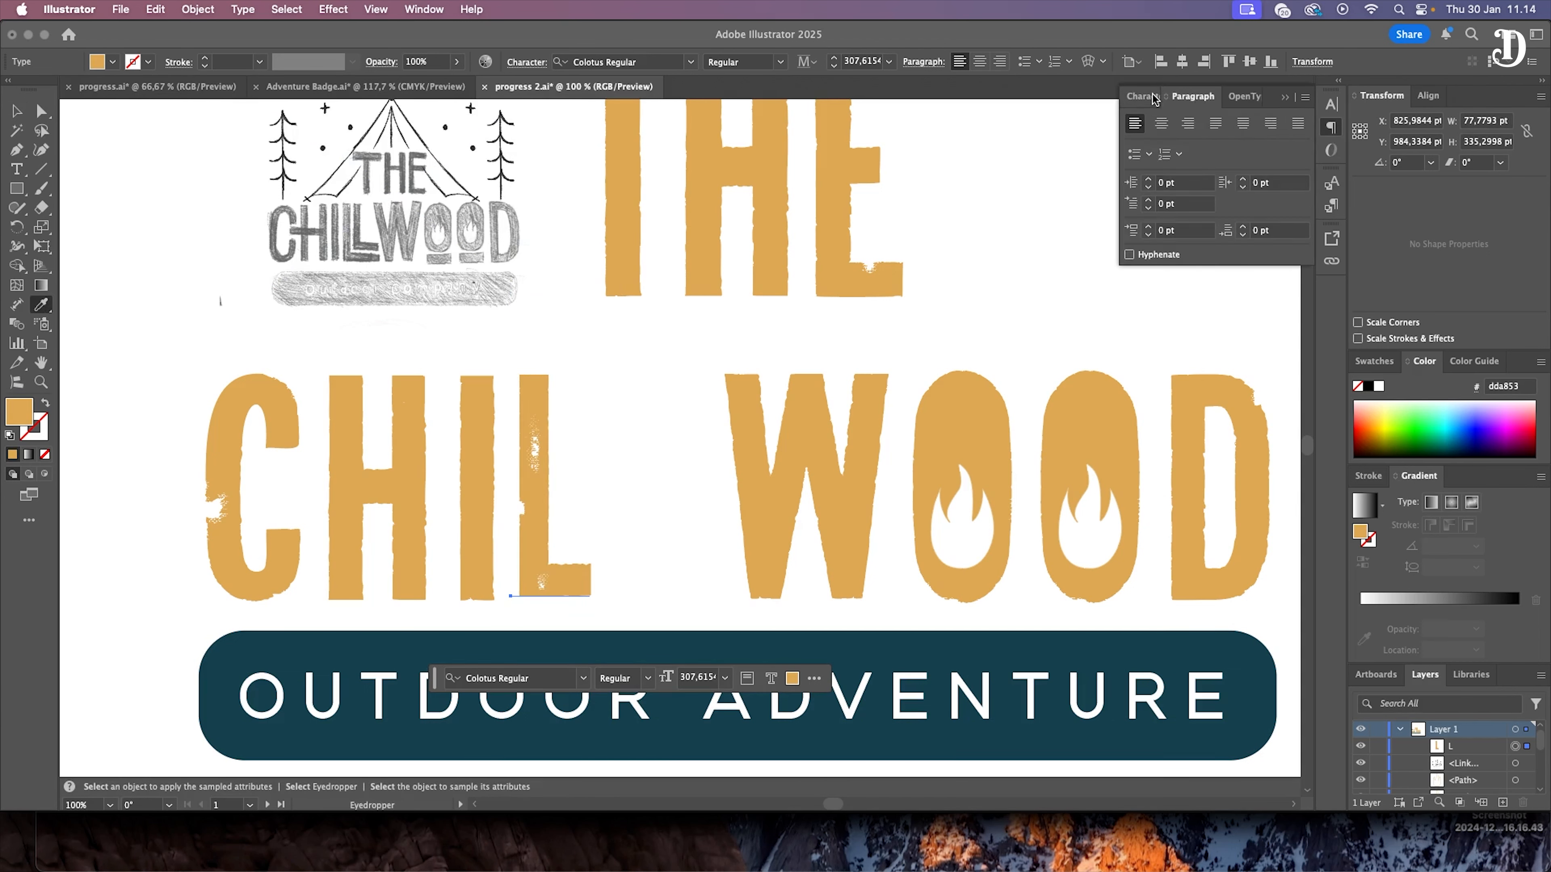
pyautogui.click(1332, 106)
pyautogui.click(1243, 96)
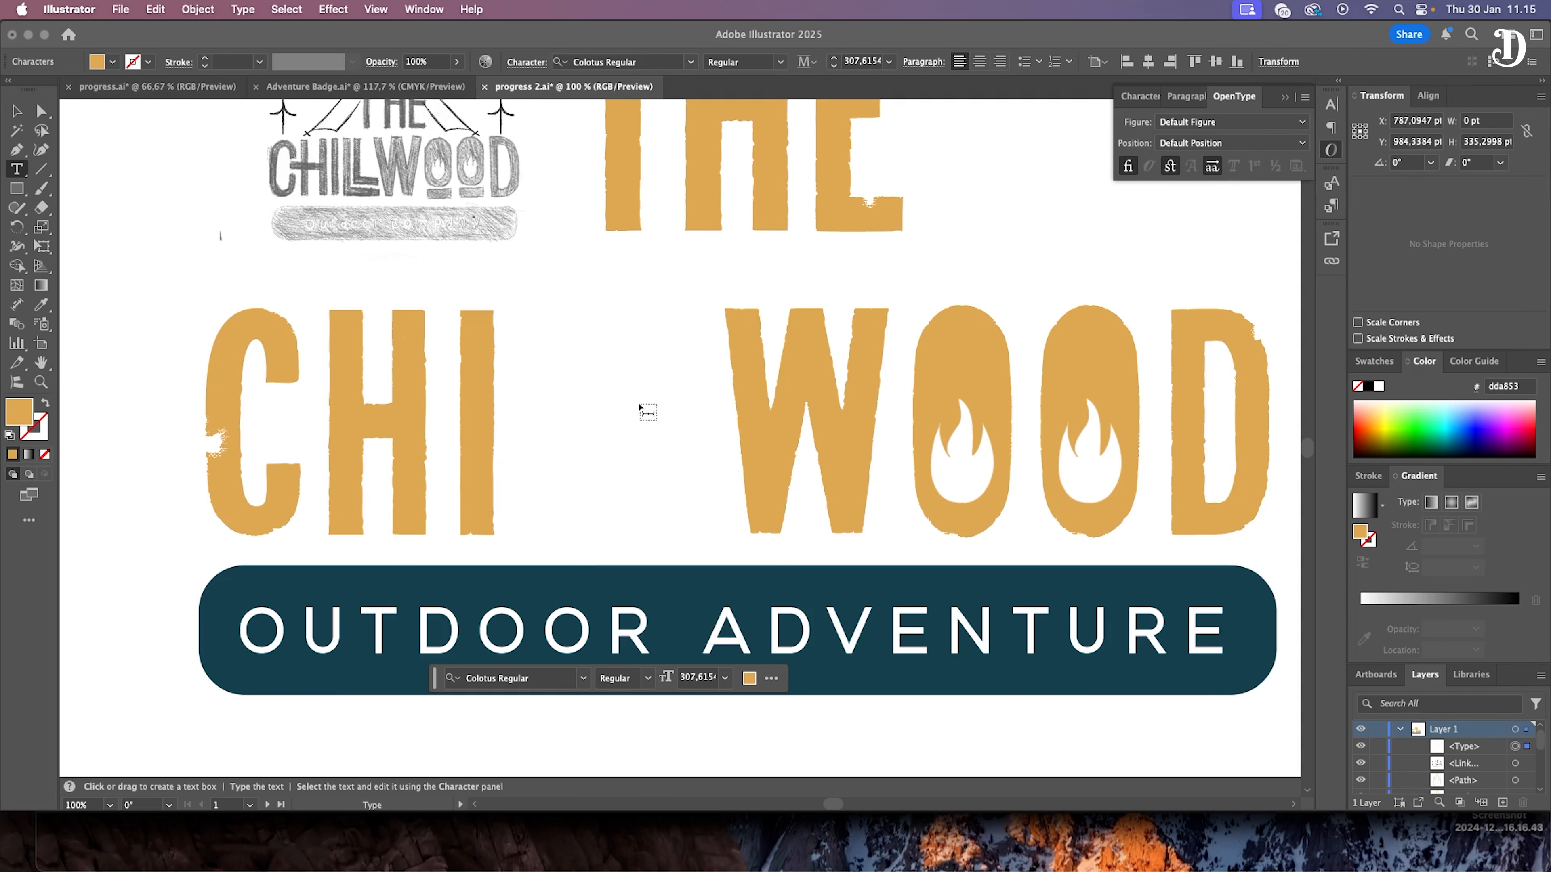
pyautogui.write('L')
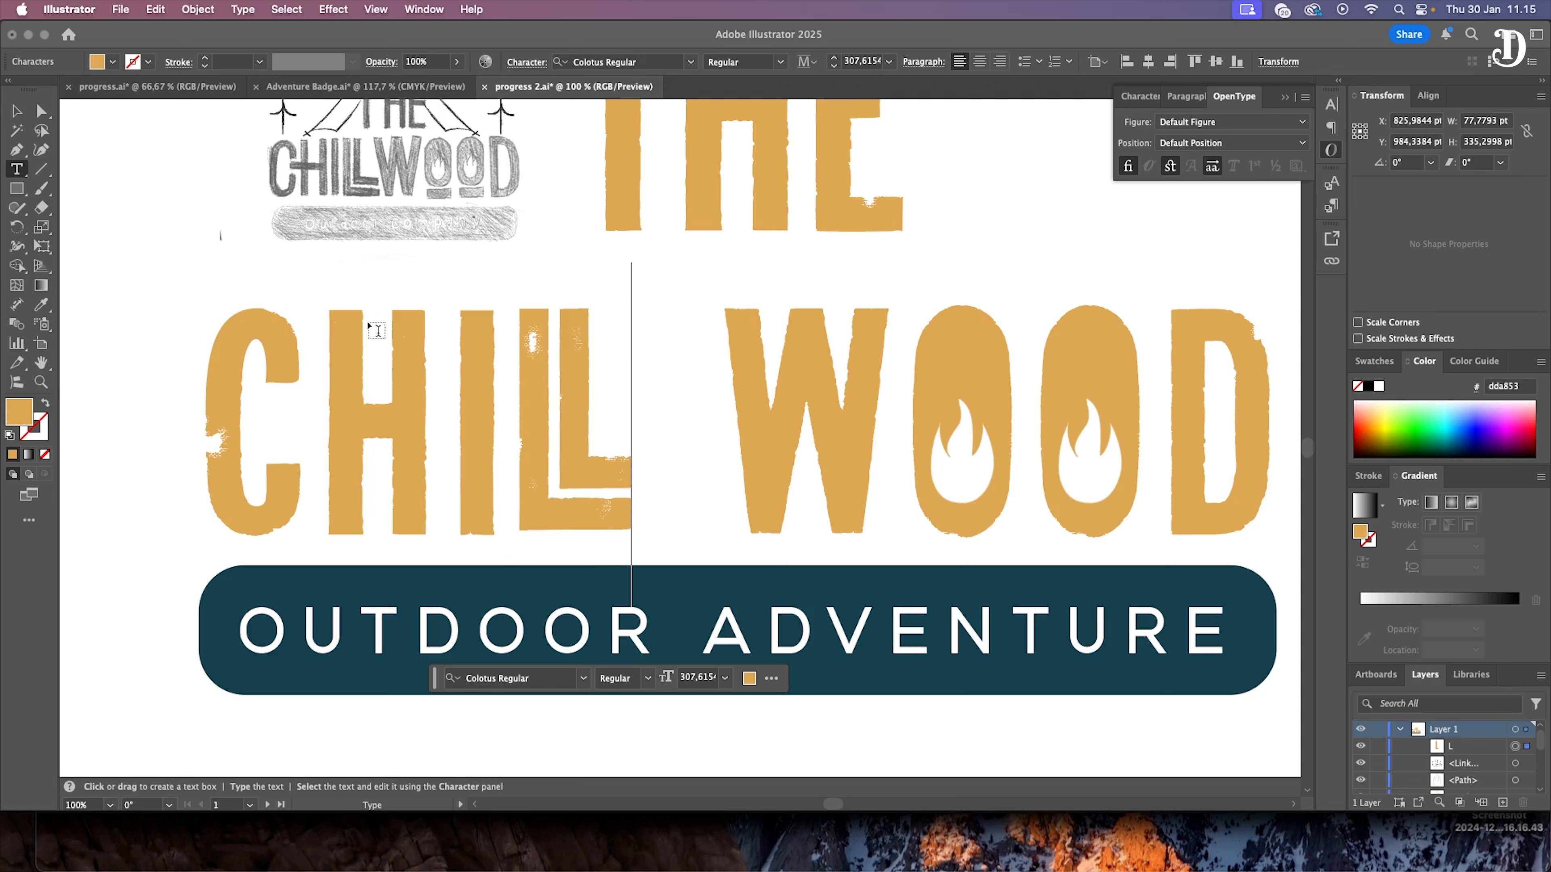
pyautogui.press('Escape')
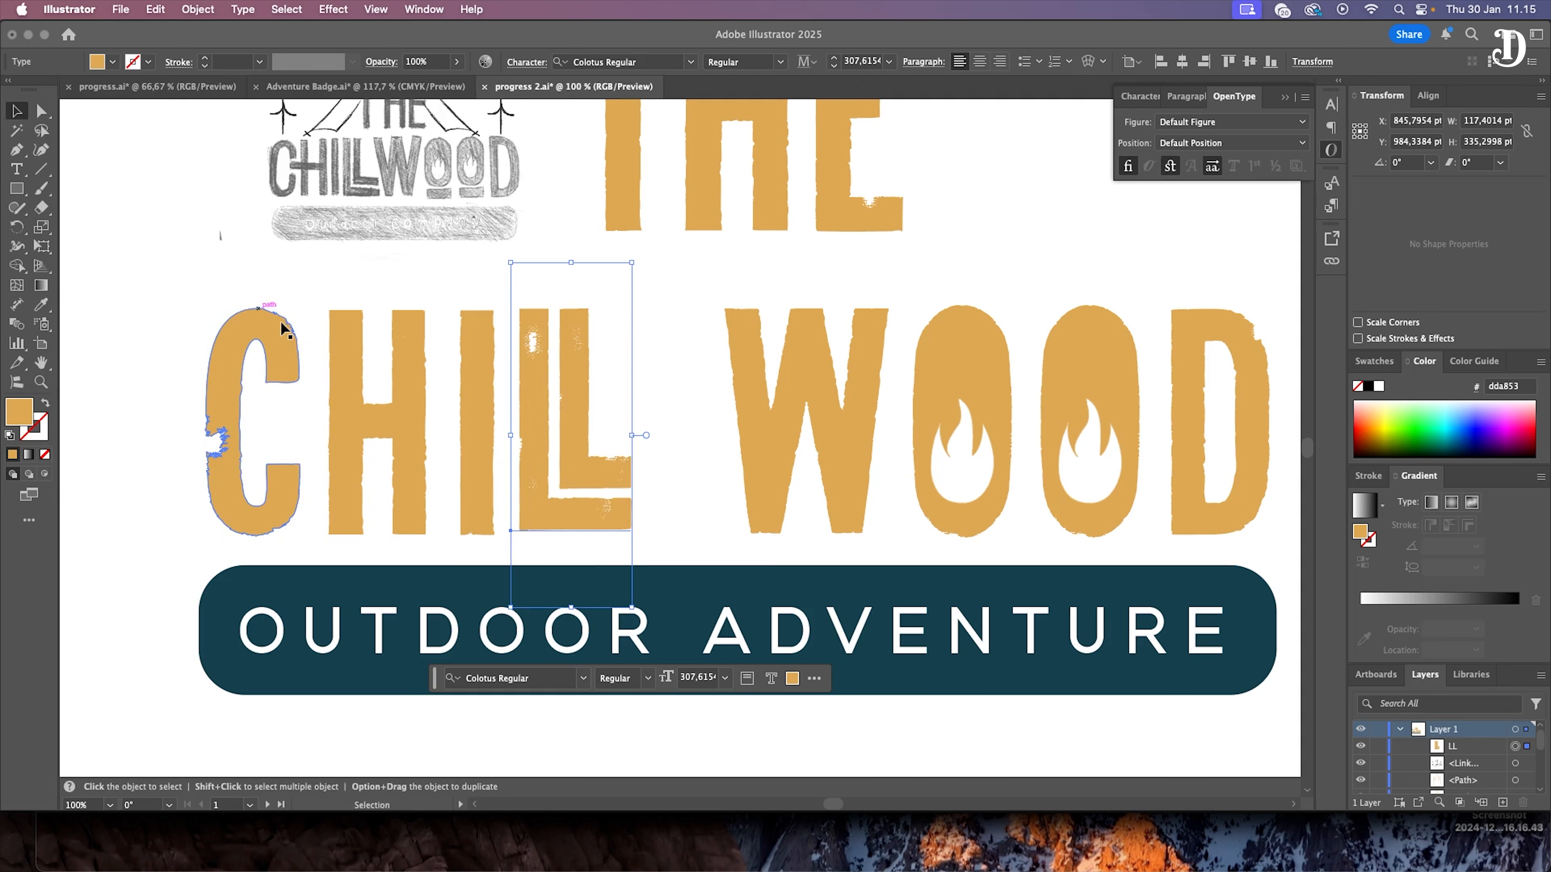
# Step: Convert the LL ligature text to outlines
pyautogui.rightClick(528, 373)
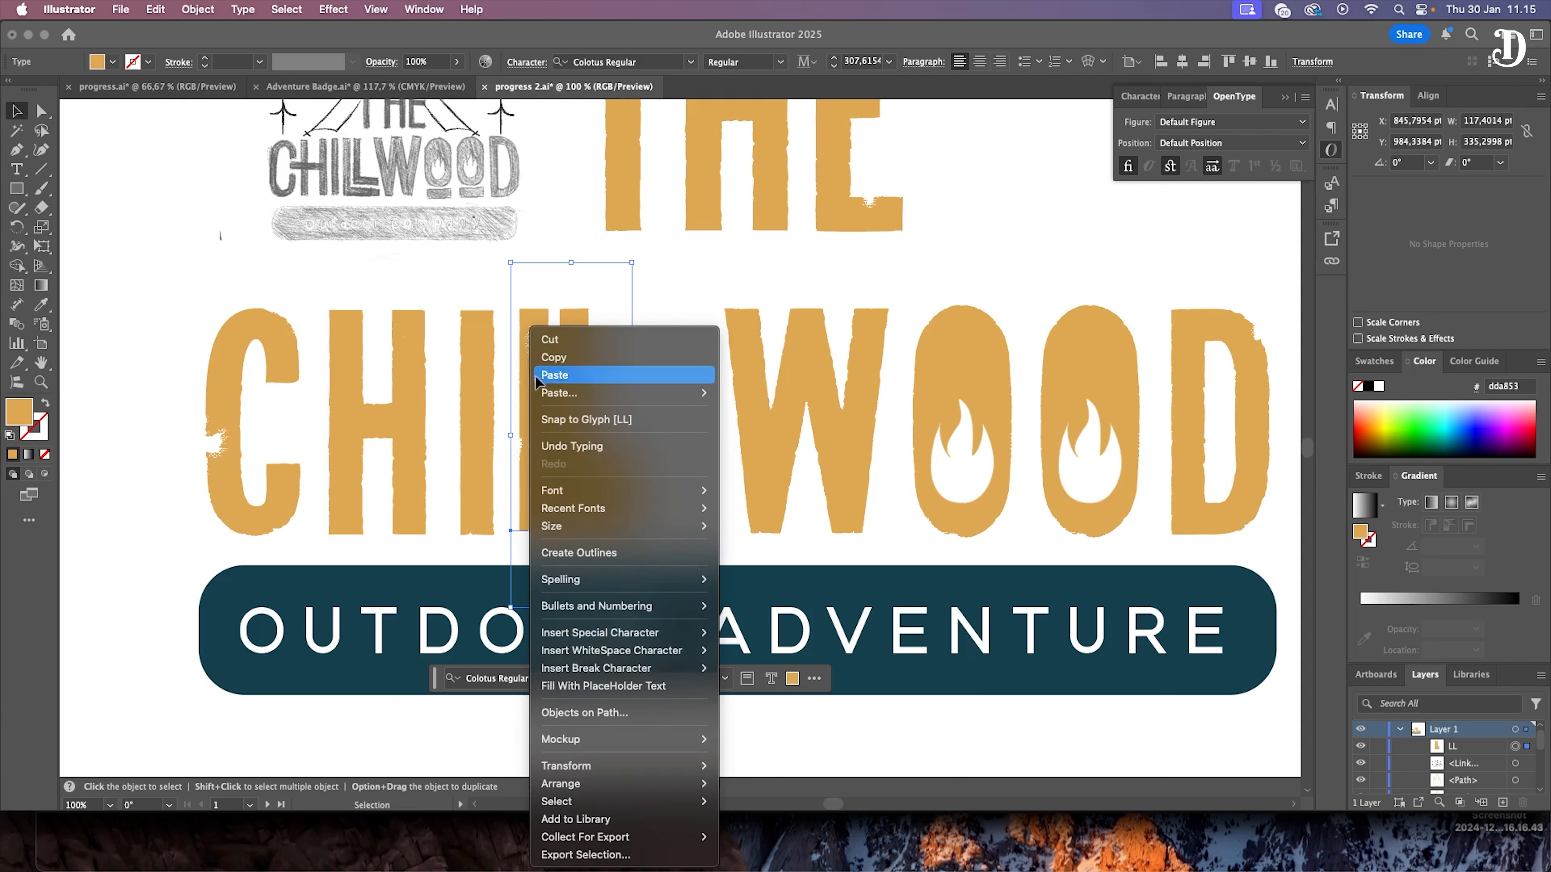
pyautogui.click(632, 552)
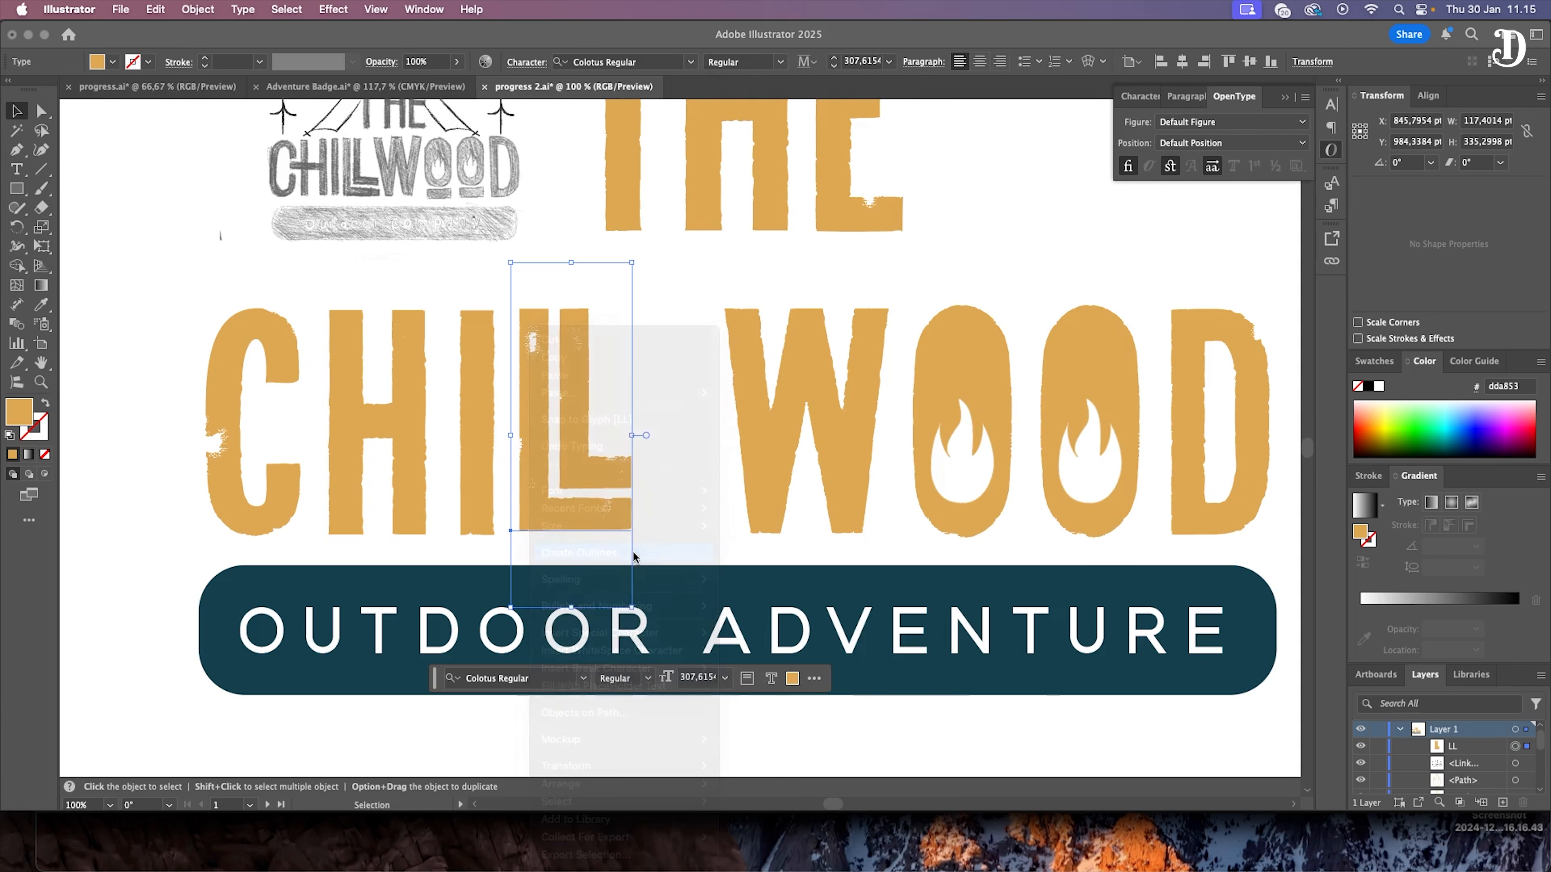
pyautogui.click(646, 334)
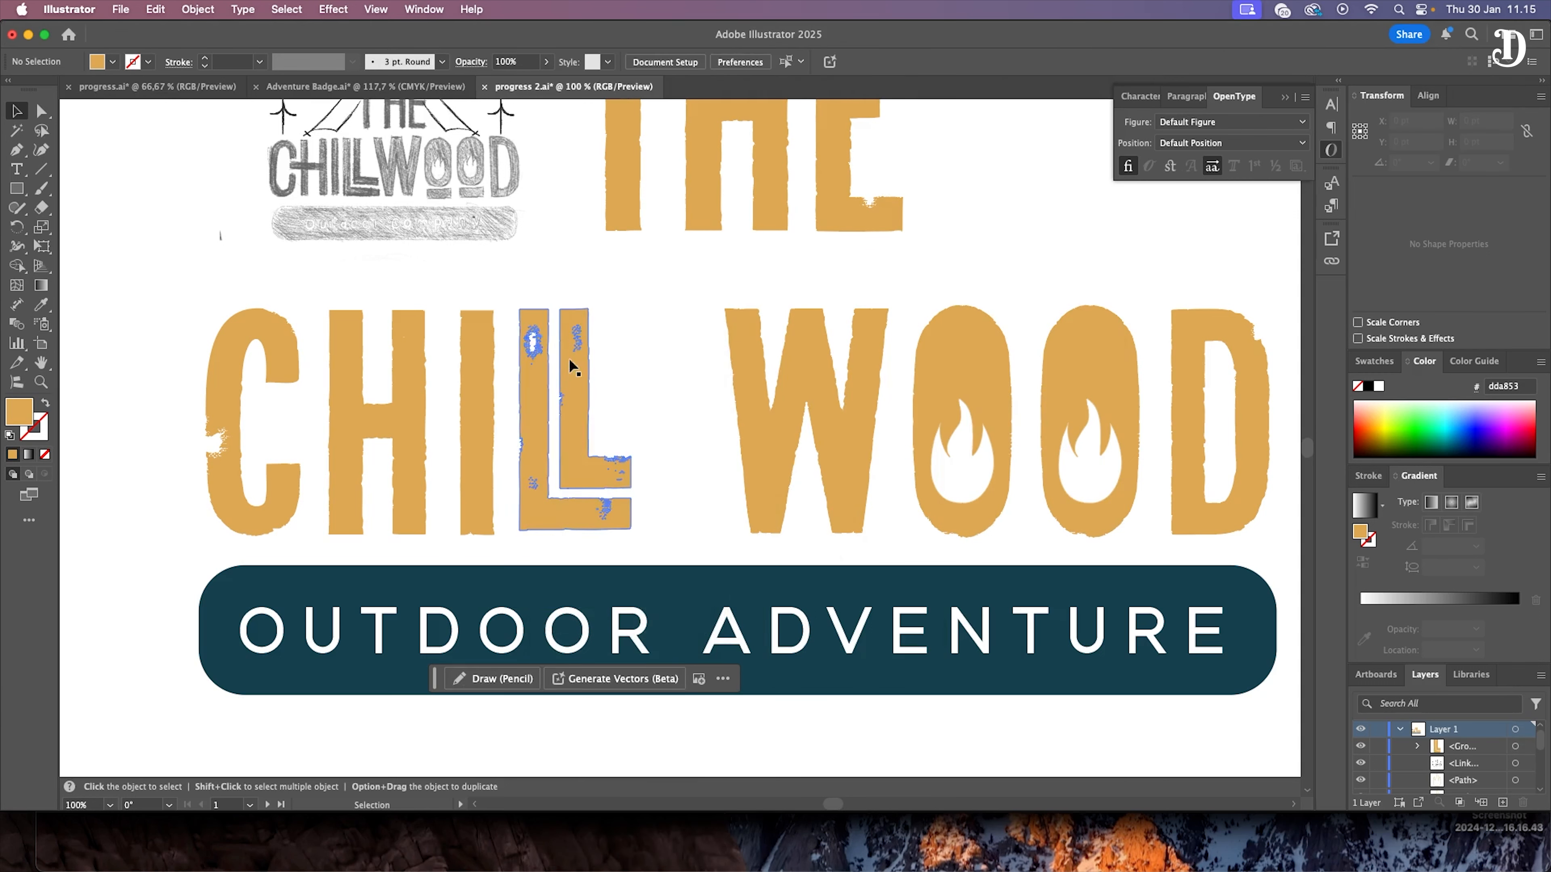
# Step: Inside the outlined LL group, delete the small worn-texture pieces while keeping the two letter shapes
pyautogui.doubleClick(540, 355)
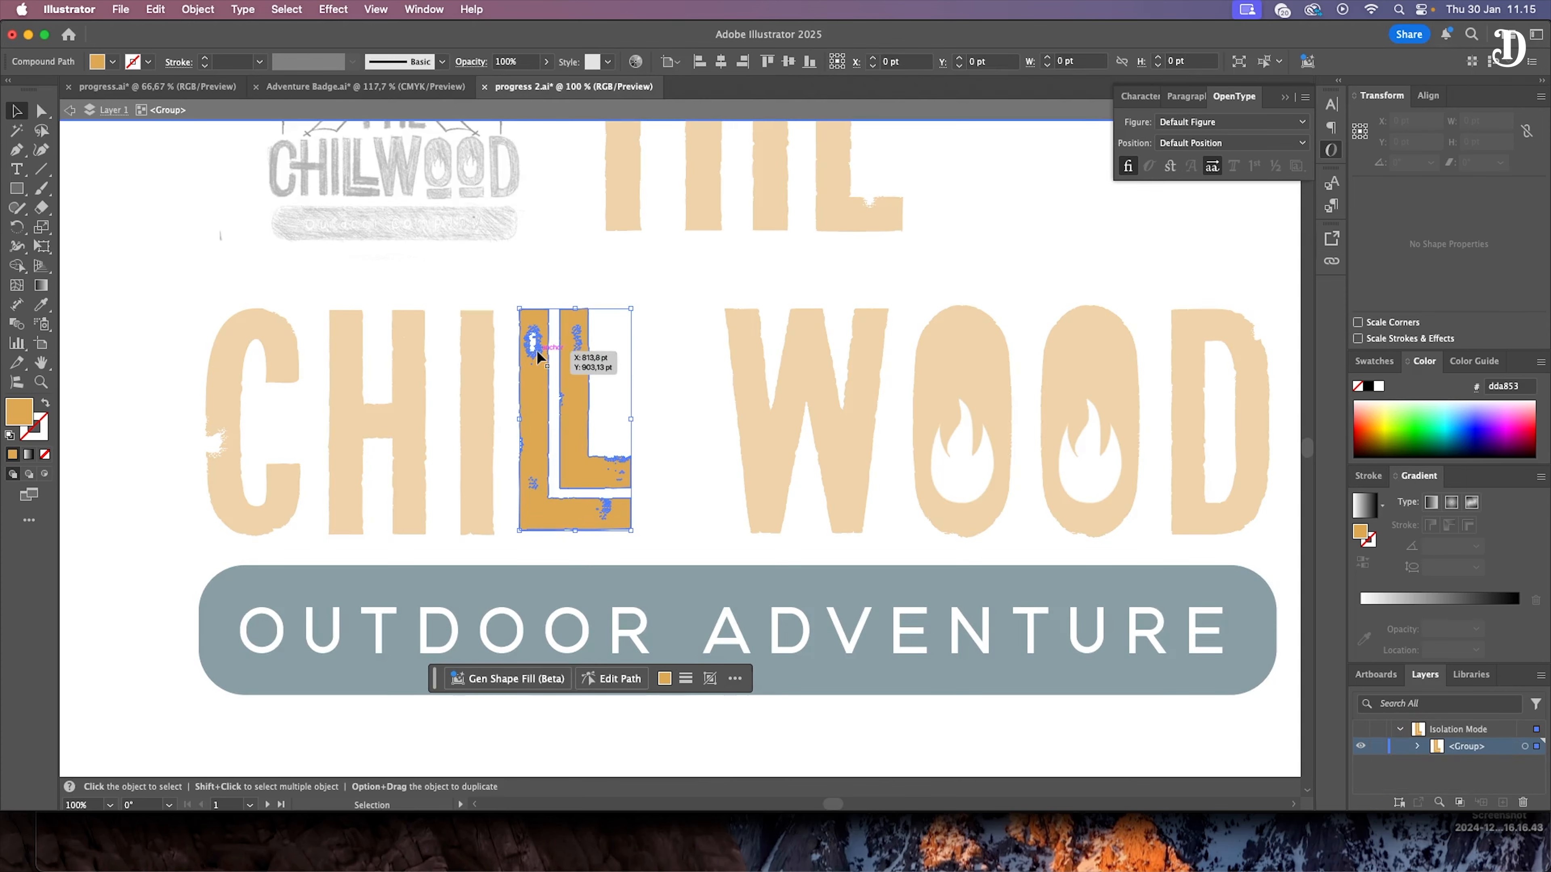
pyautogui.doubleClick(469, 261)
pyautogui.click(568, 383)
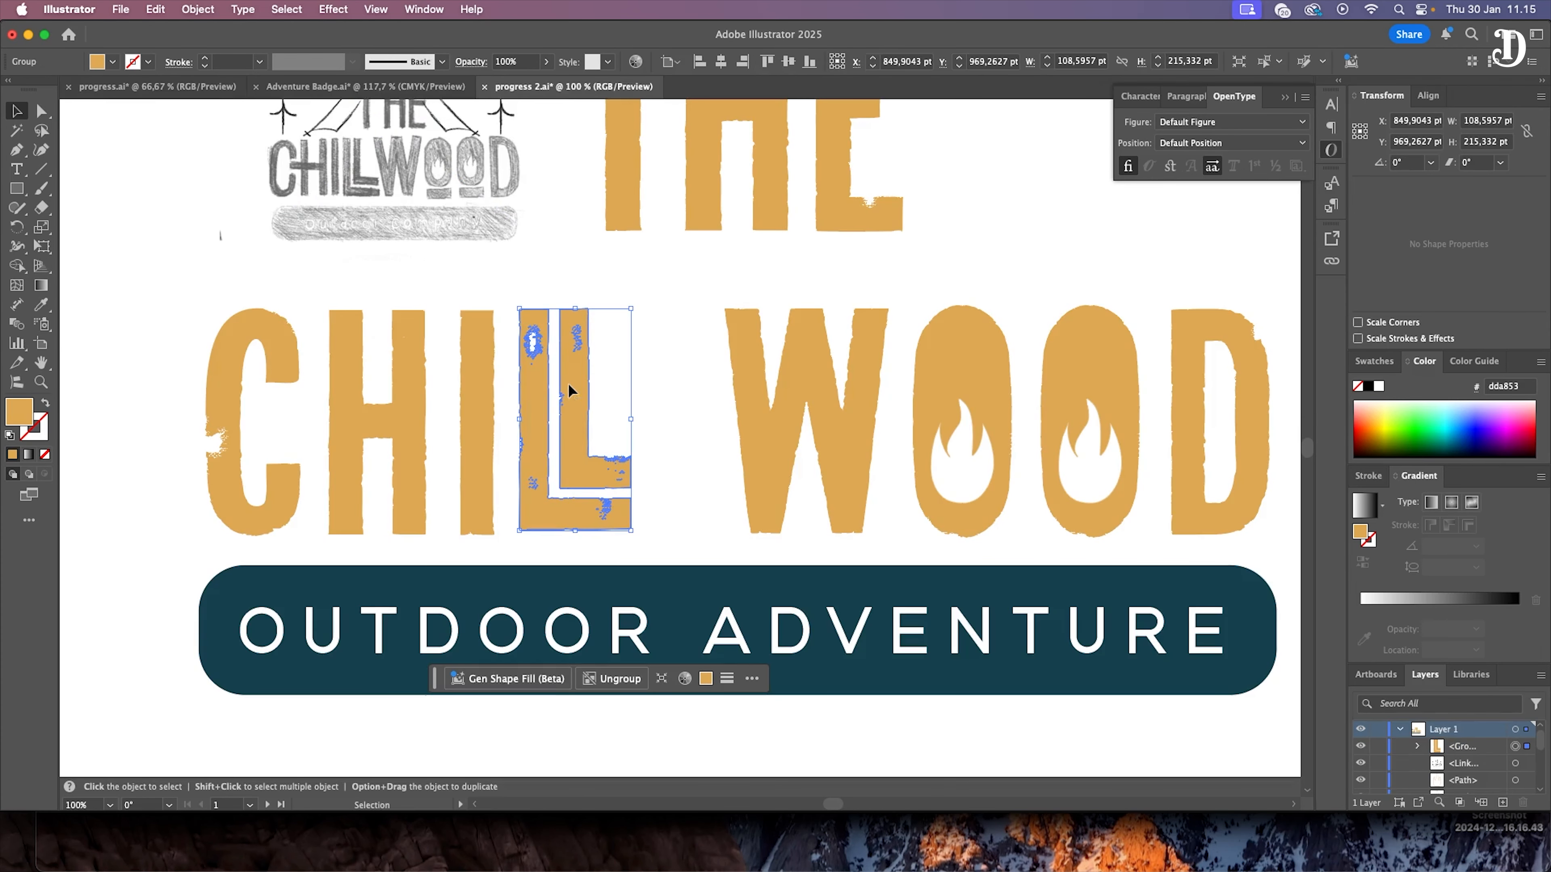
pyautogui.doubleClick(568, 383)
pyautogui.doubleClick(568, 383)
pyautogui.click(568, 383)
pyautogui.moveTo(508, 283); pyautogui.dragTo(669, 554)
pyautogui.keyDown('shift'); pyautogui.click(574, 421); pyautogui.keyUp('shift')
pyautogui.keyDown('shift'); pyautogui.click(536, 422); pyautogui.keyUp('shift')
pyautogui.doubleClick(628, 411)
pyautogui.scroll(3, 370, 422)
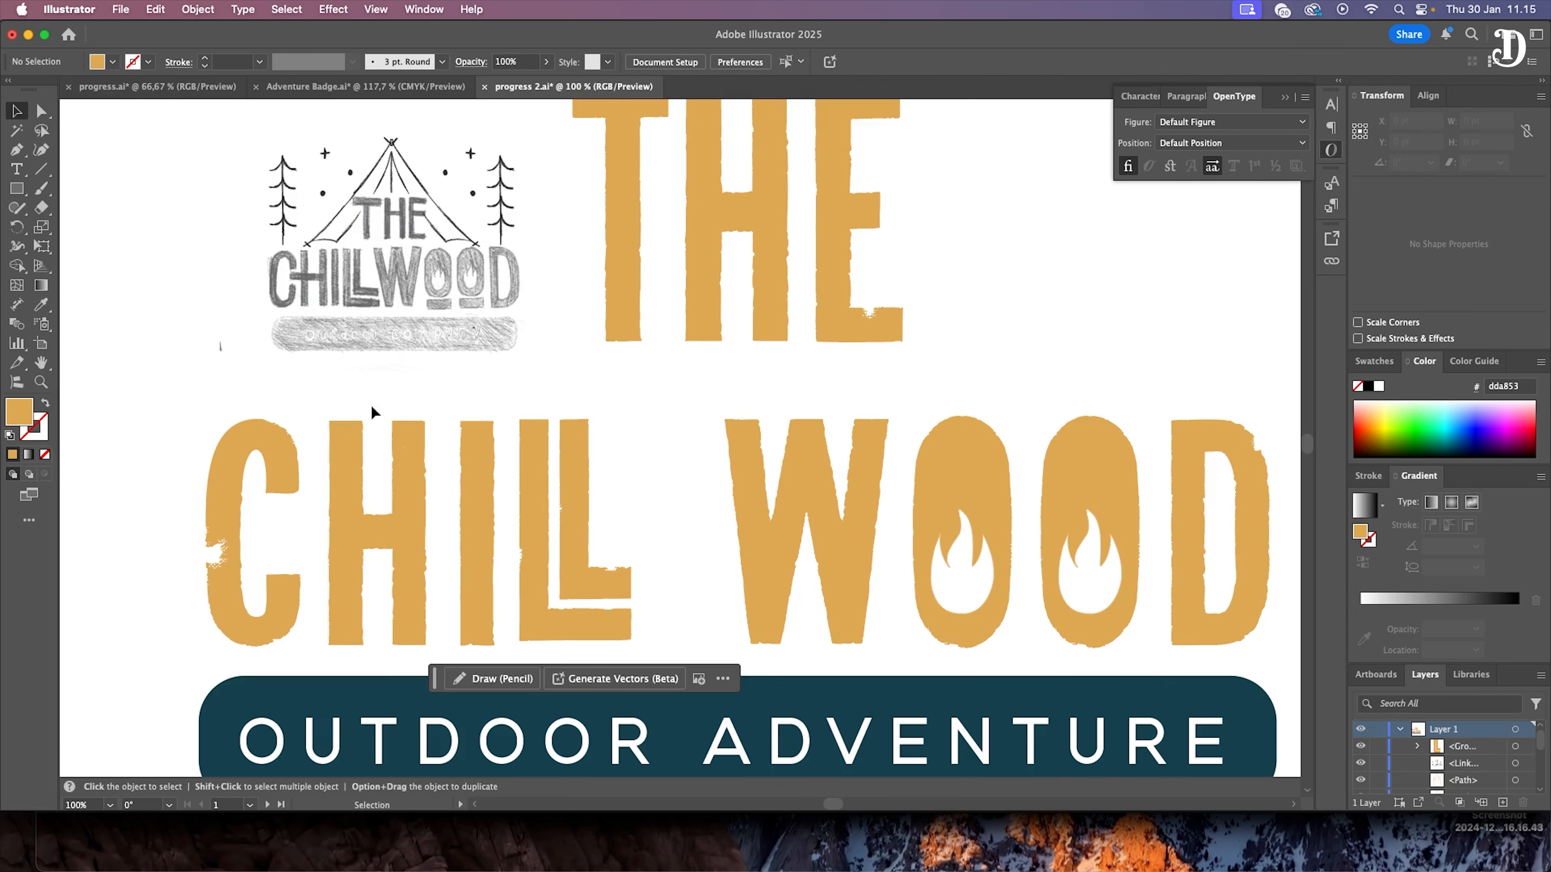
pyautogui.click(367, 531)
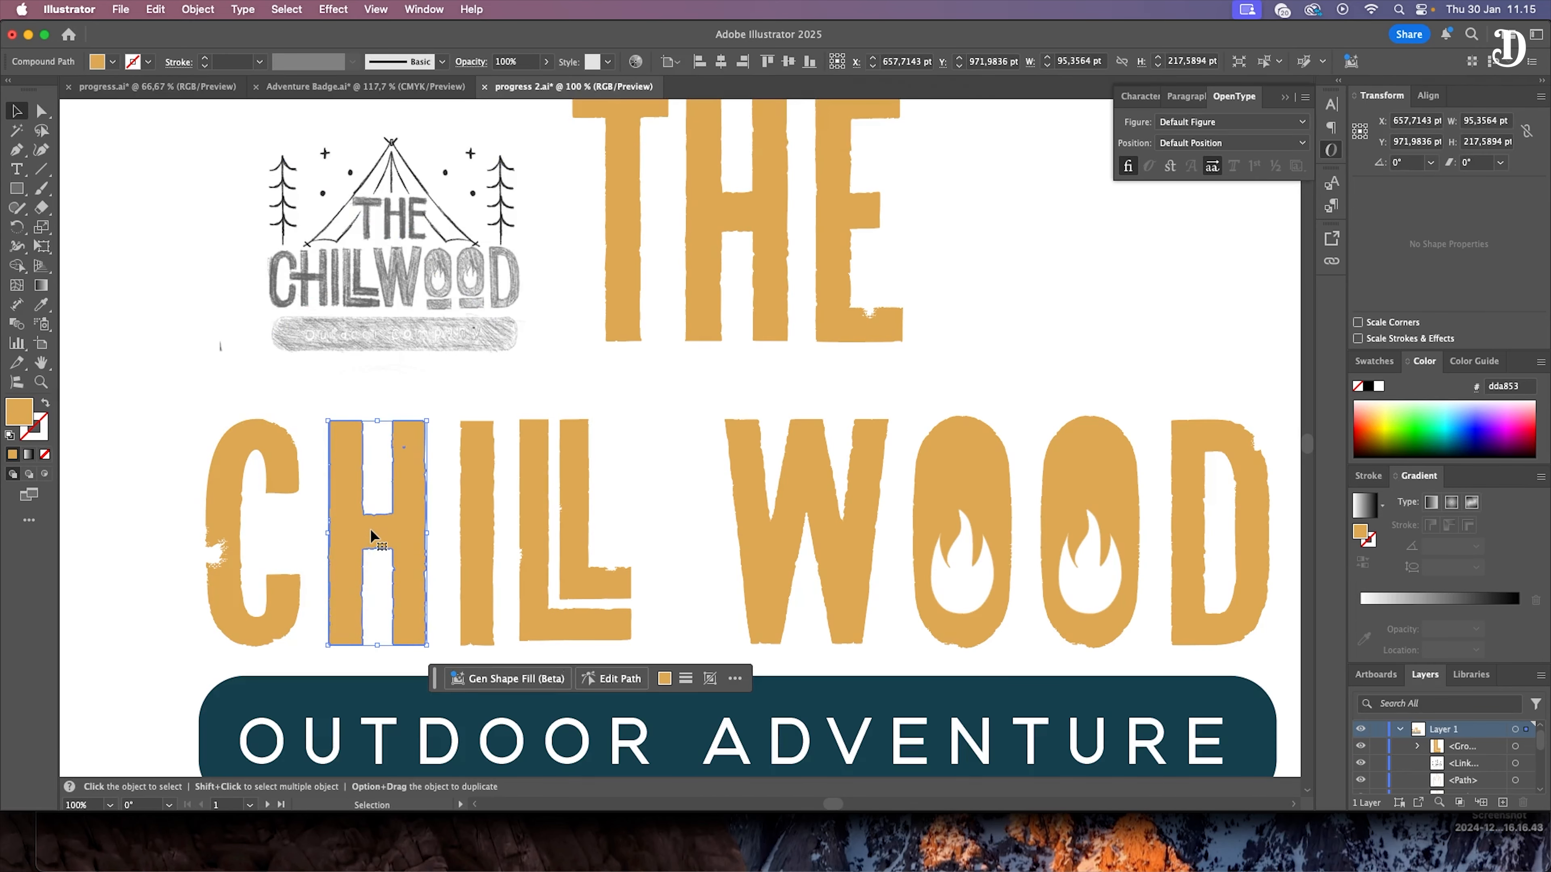
pyautogui.doubleClick(369, 528)
pyautogui.click(375, 517)
pyautogui.doubleClick(267, 381)
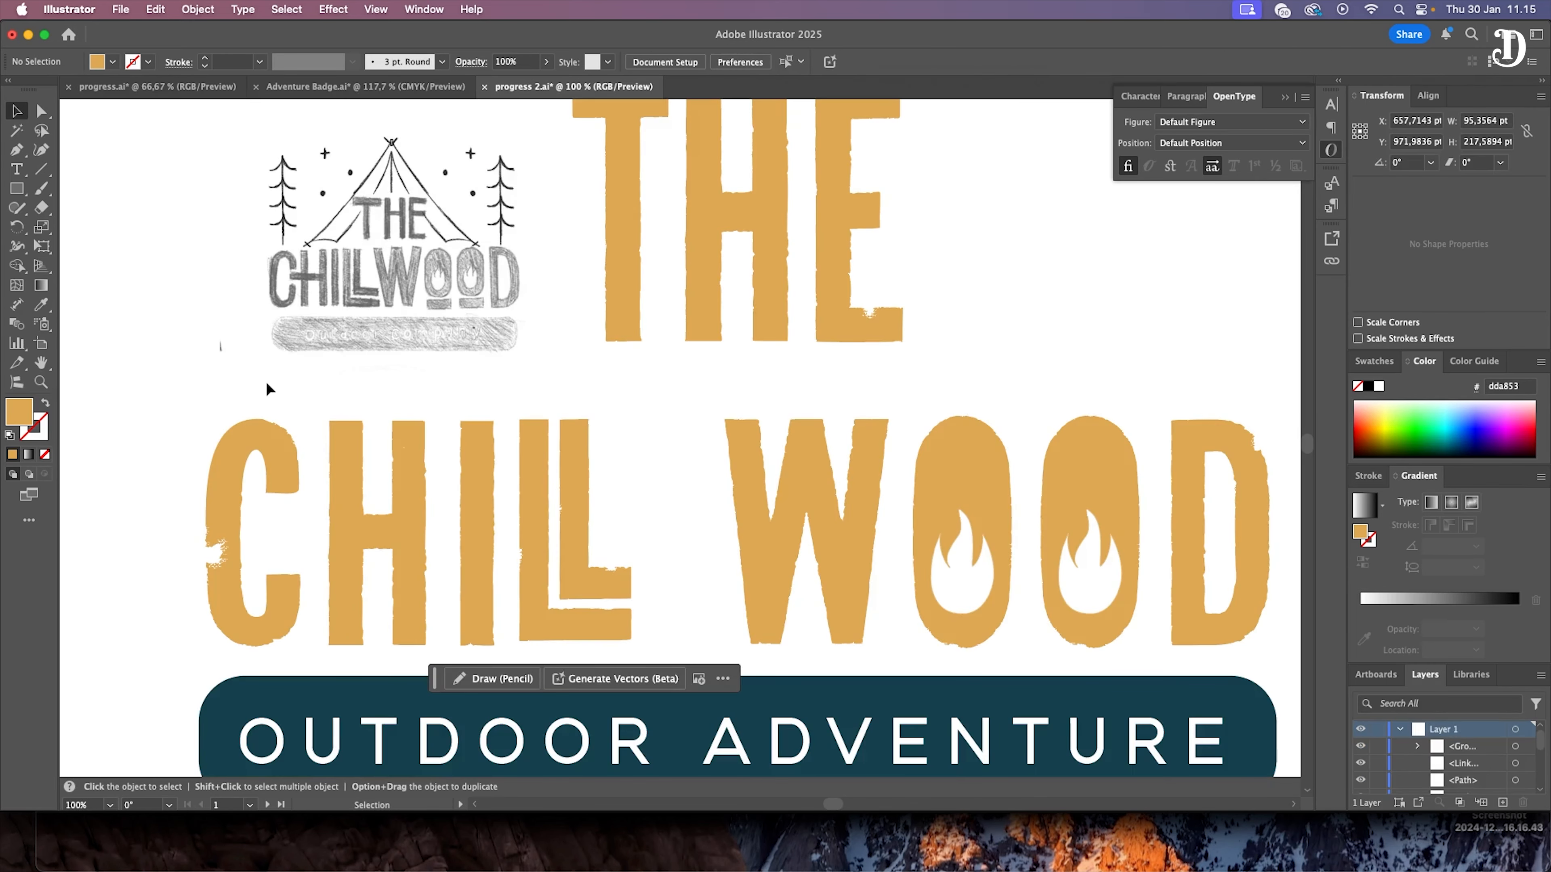
pyautogui.moveTo(836, 803); pyautogui.dragTo(824, 796)
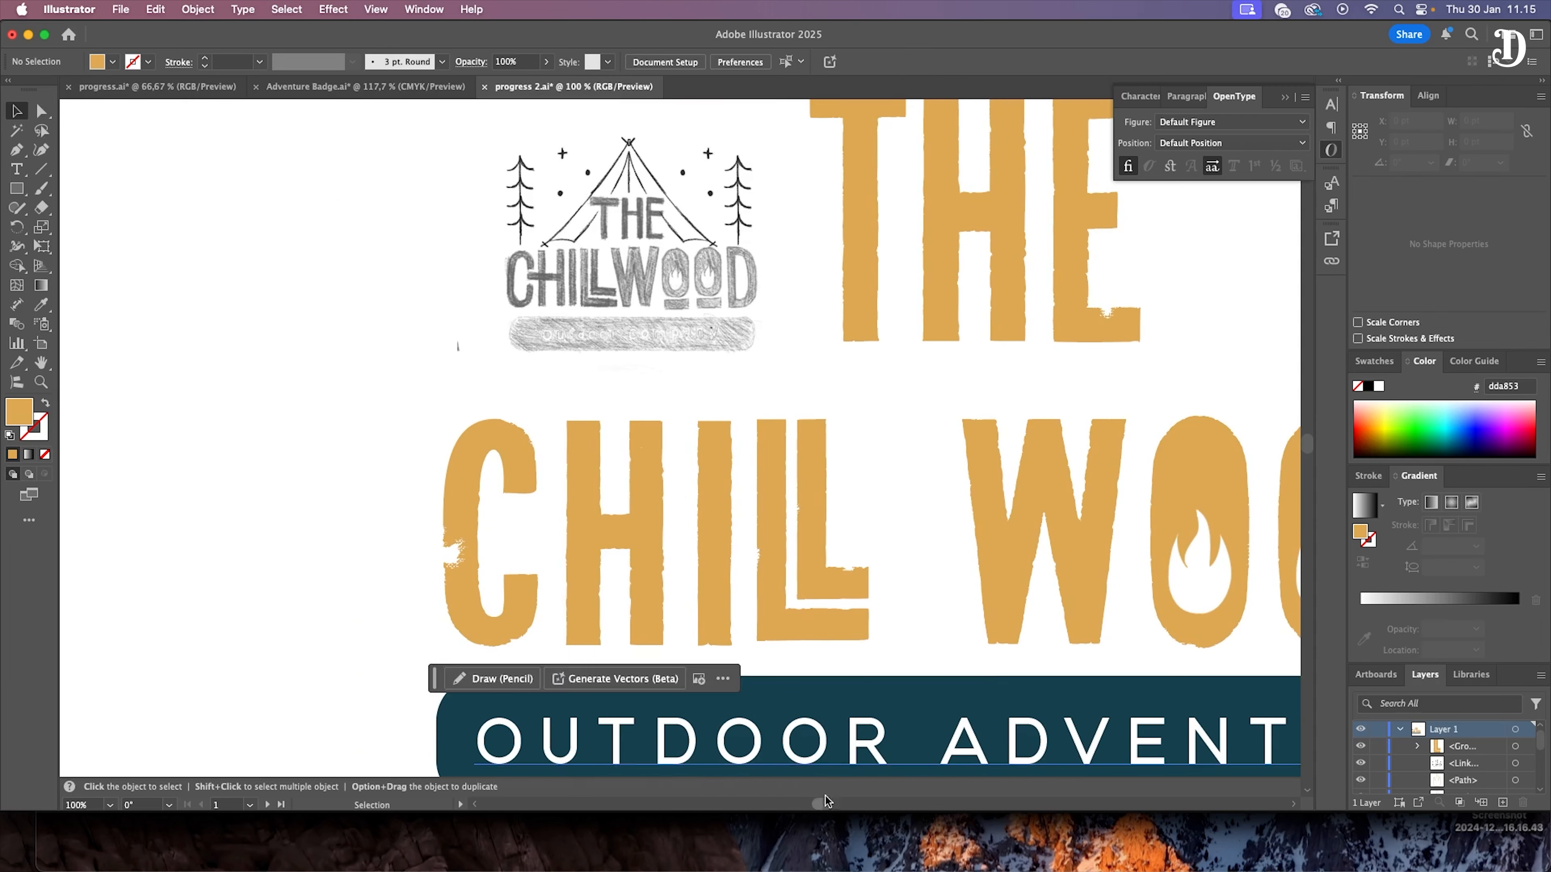
pyautogui.scroll(-4, 623, 474)
pyautogui.scroll(3, 592, 456)
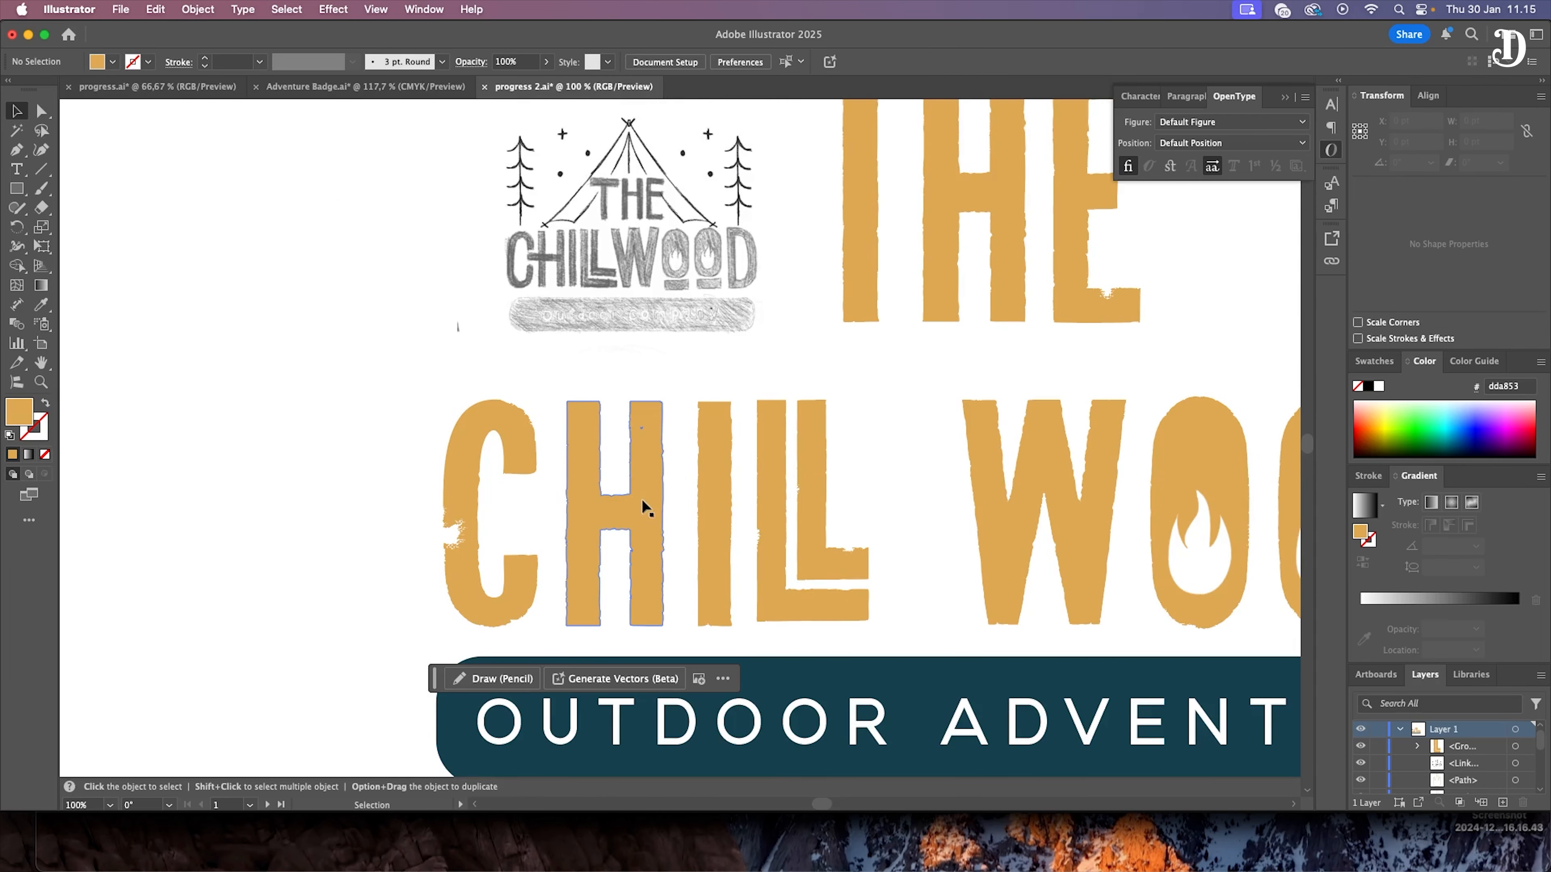
# Step: Delete the outlined letters C and H from the start of CHILL
pyautogui.click(512, 440)
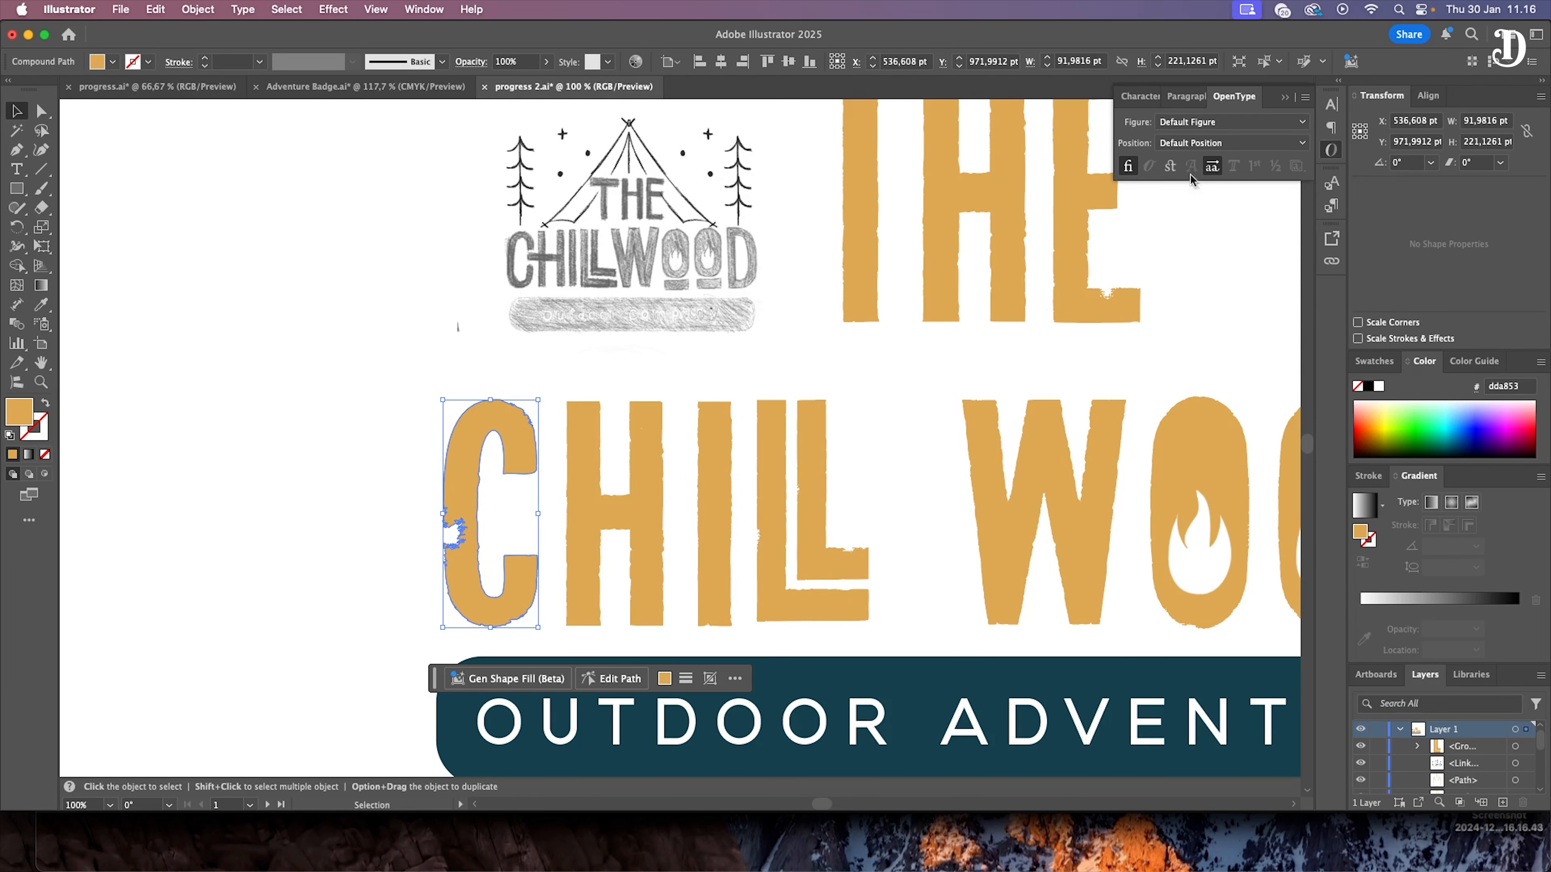
pyautogui.keyDown('shift'); pyautogui.click(589, 515); pyautogui.keyUp('shift')
pyautogui.press('Delete')
# Step: Add Colotus Regular text reading CH as a ligature in the empty space before the I
pyautogui.scroll(-1, 550, 476)
pyautogui.press('t')
pyautogui.click(463, 456)
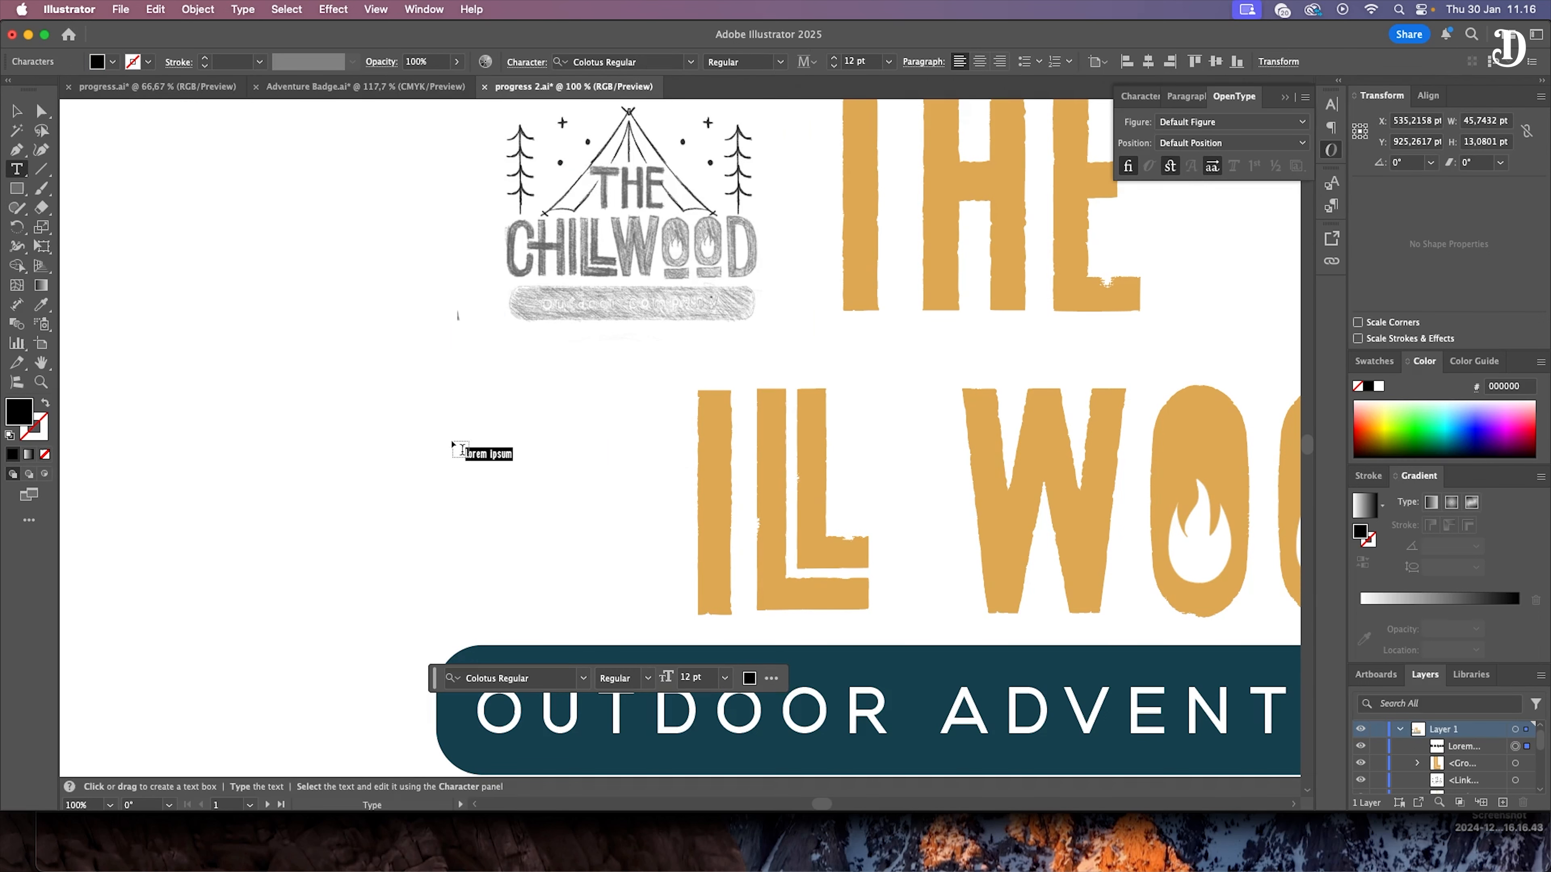
pyautogui.press('Escape')
pyautogui.moveTo(512, 461); pyautogui.dragTo(649, 571)
pyautogui.press('super+z')
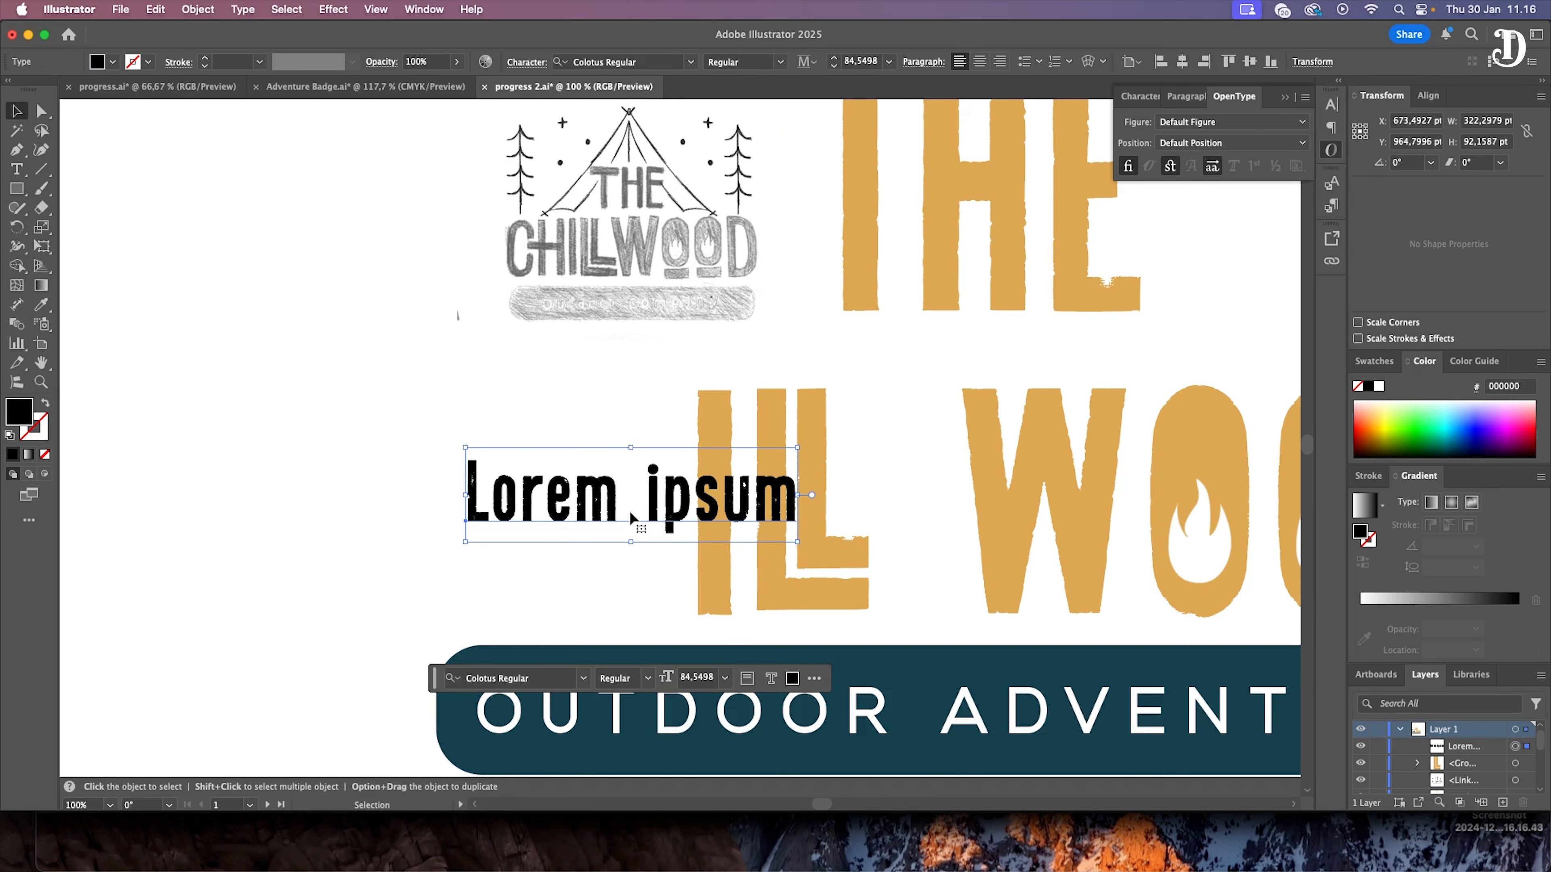
pyautogui.doubleClick(638, 516)
pyautogui.press('super+a')
pyautogui.write('CH')
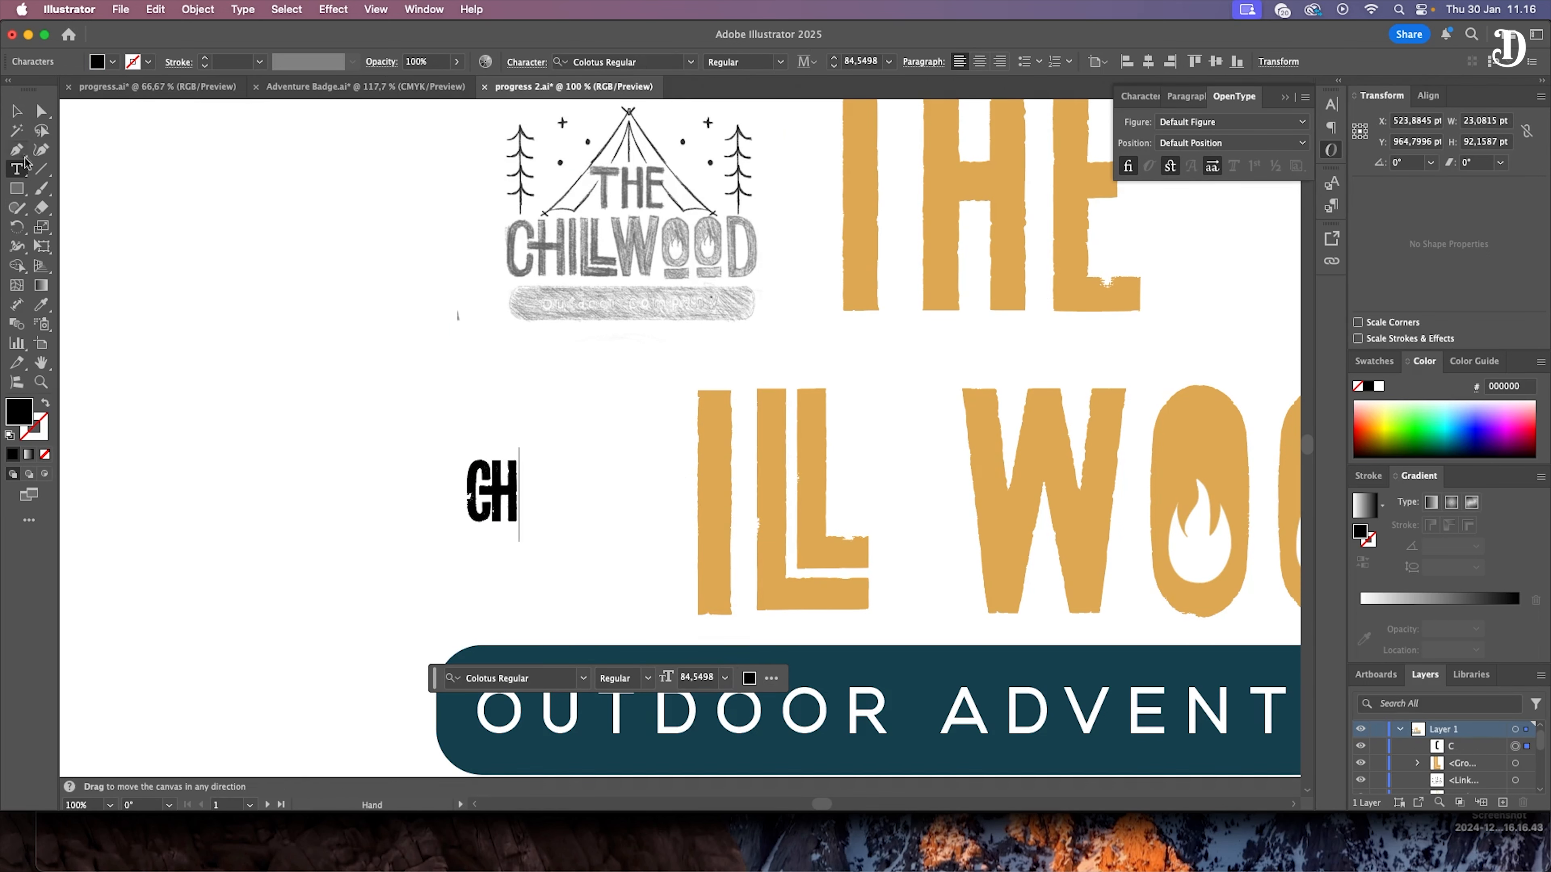
# Step: Scale the CH ligature to about 309 pt and place it beside the I, level with the other letters
pyautogui.press('Escape')
pyautogui.moveTo(521, 447); pyautogui.dragTo(883, 252)
pyautogui.press('super+z')
pyautogui.moveTo(613, 438); pyautogui.dragTo(665, 568)
pyautogui.moveTo(514, 387); pyautogui.dragTo(487, 343)
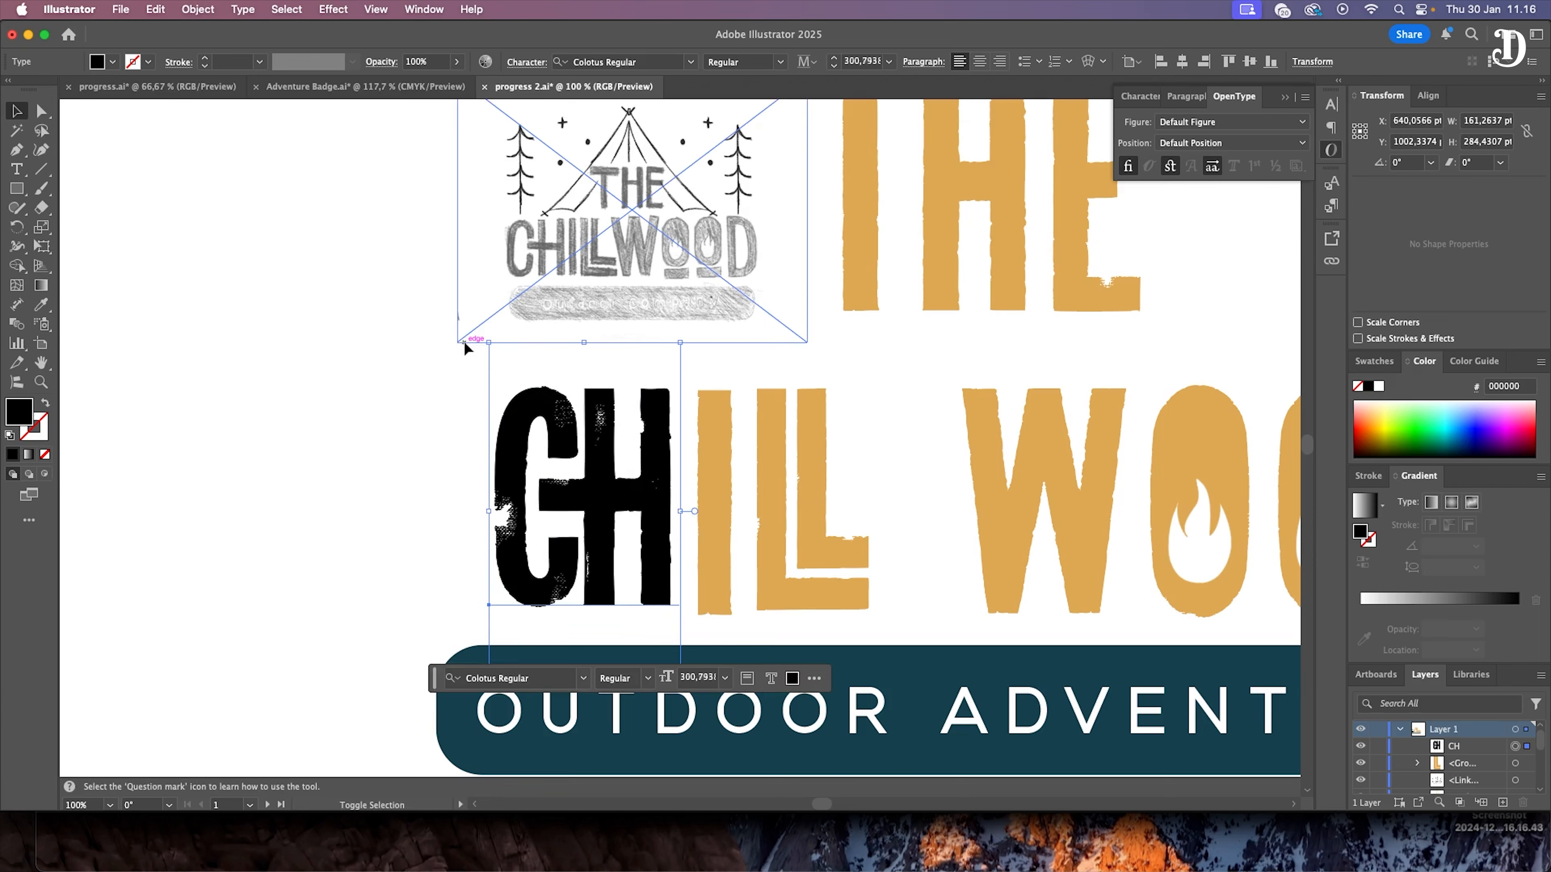
pyautogui.scroll(-3, 611, 428)
pyautogui.moveTo(687, 556); pyautogui.dragTo(690, 559)
pyautogui.moveTo(589, 202); pyautogui.dragTo(589, 209)
pyautogui.moveTo(654, 320); pyautogui.dragTo(649, 324)
pyautogui.click(448, 354)
pyautogui.click(590, 361)
pyautogui.scroll(2, 677, 427)
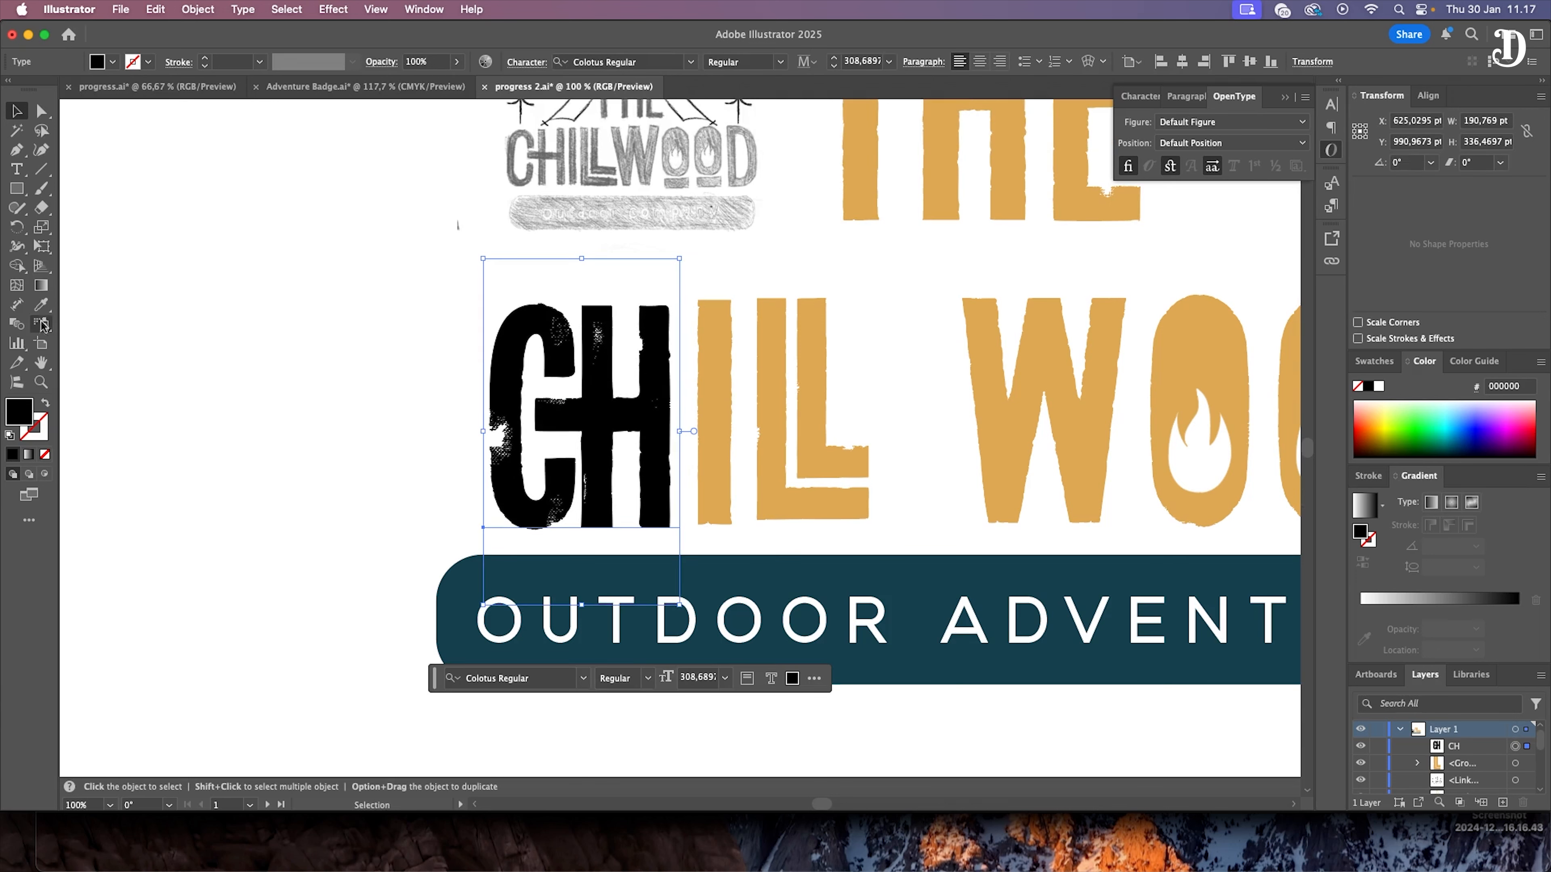
# Step: Apply the orange fill of the letter I to the CH text
pyautogui.press('i')
pyautogui.click(716, 413)
pyautogui.press('v')
pyautogui.click(391, 391)
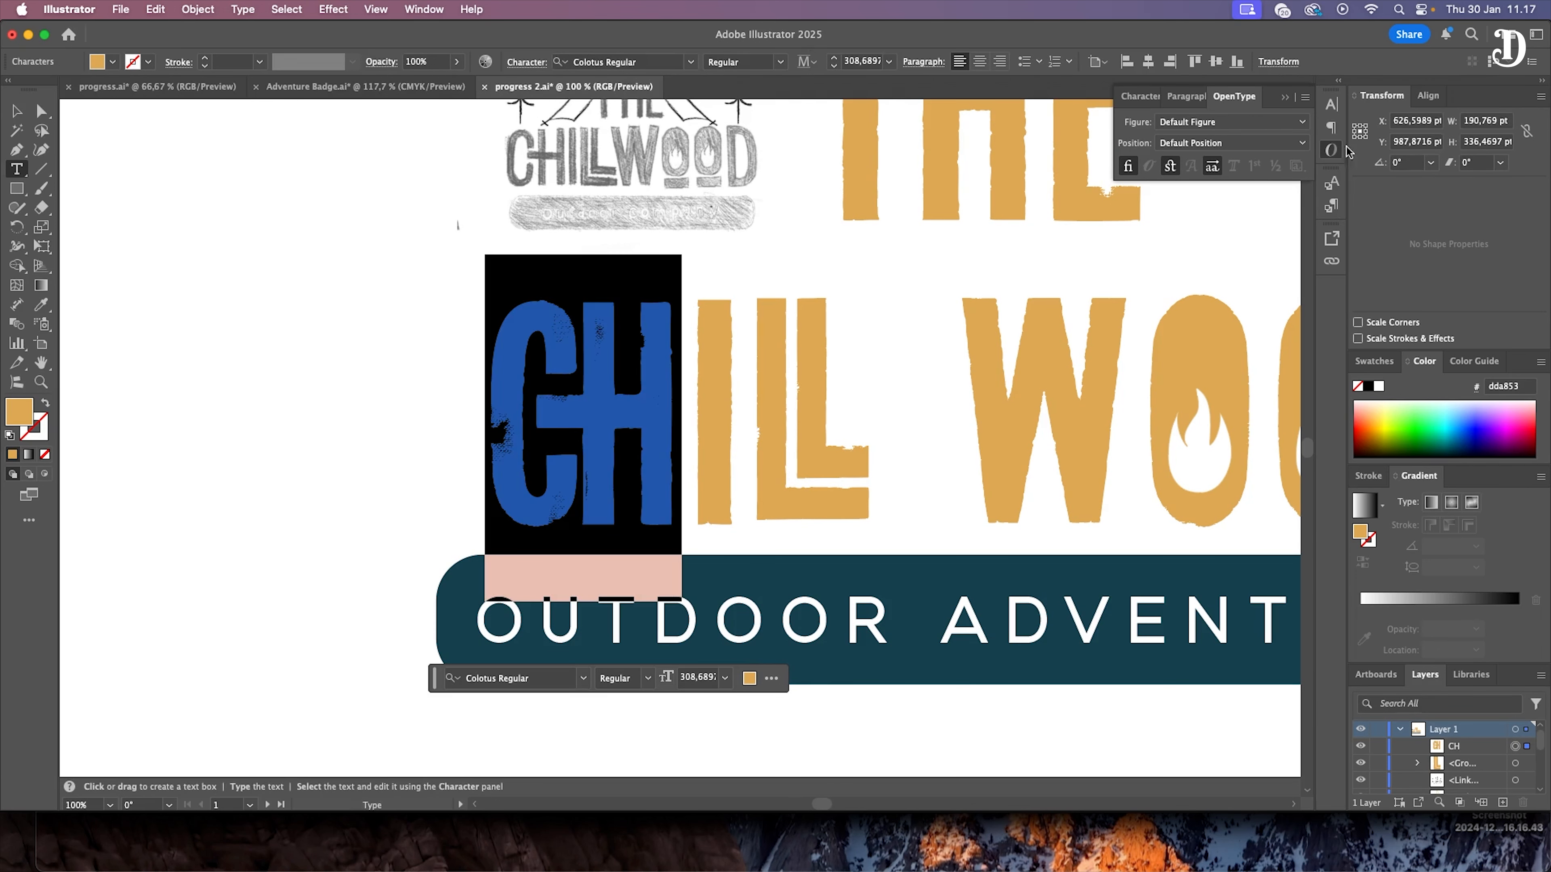
# Step: Set the CH text's tracking to 57 and its leading to 370 pt, keeping the horizontal scale at 100%
pyautogui.click(1140, 97)
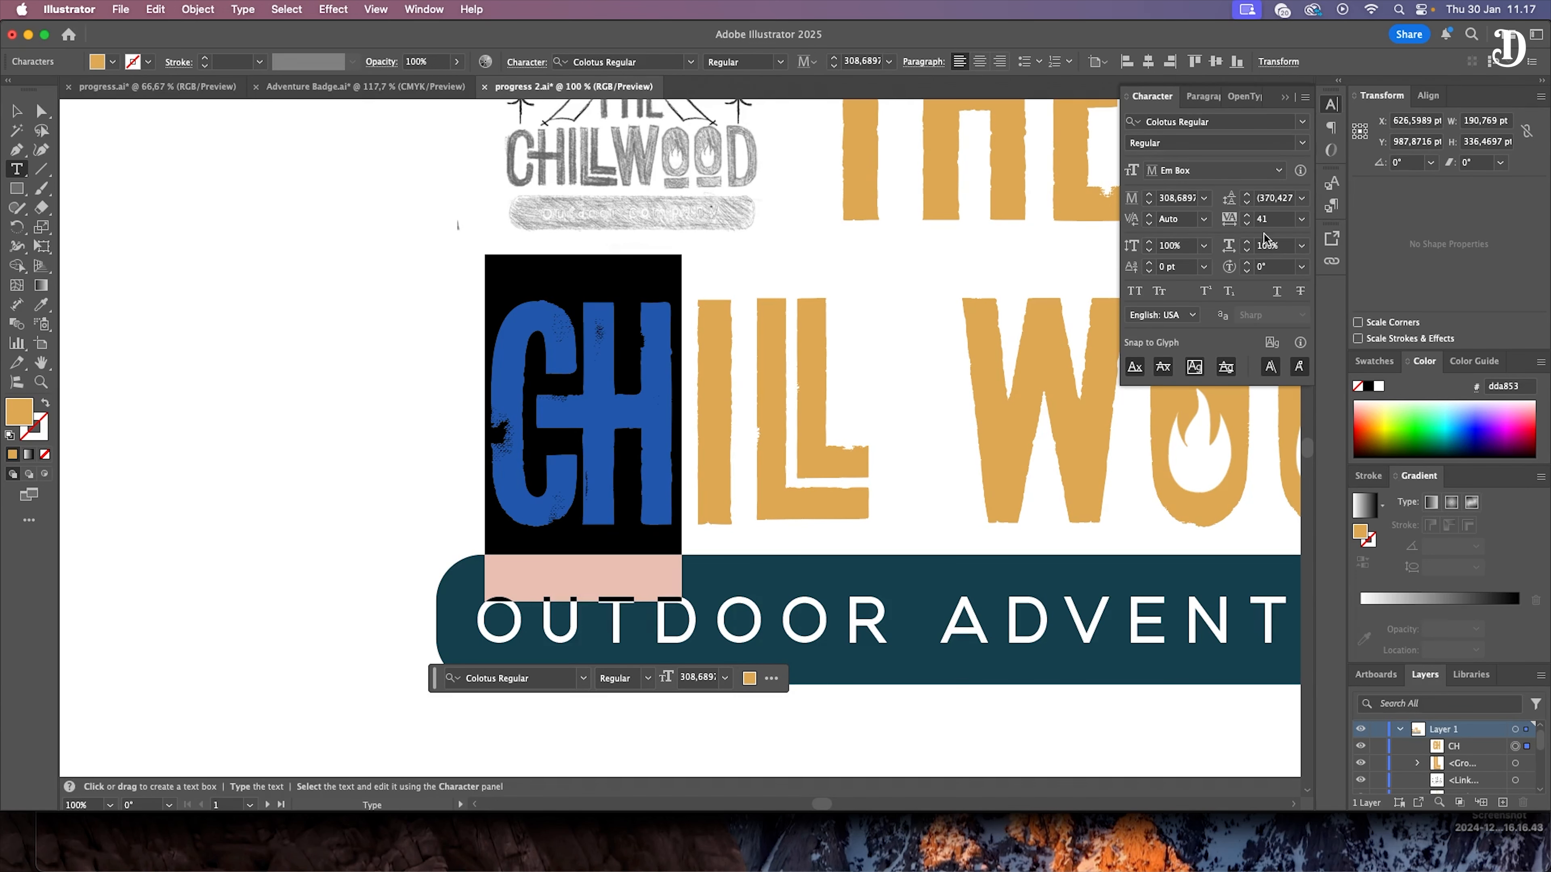
pyautogui.click(1248, 217)
pyautogui.click(1247, 217)
pyautogui.click(1248, 225)
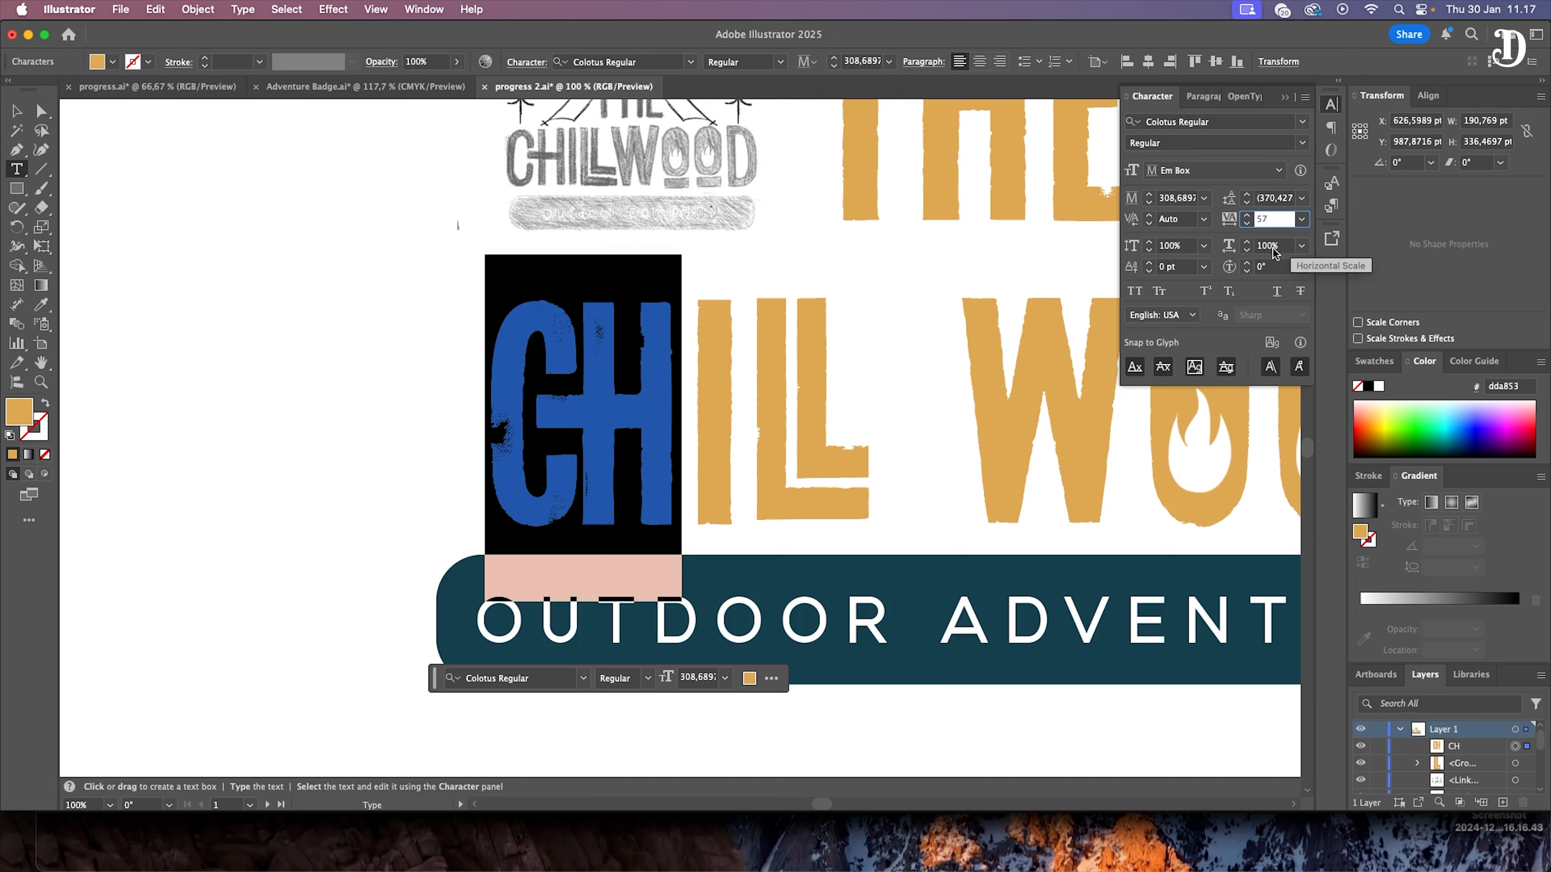
pyautogui.click(1248, 242)
pyautogui.click(1248, 243)
pyautogui.click(1247, 250)
pyautogui.click(1247, 251)
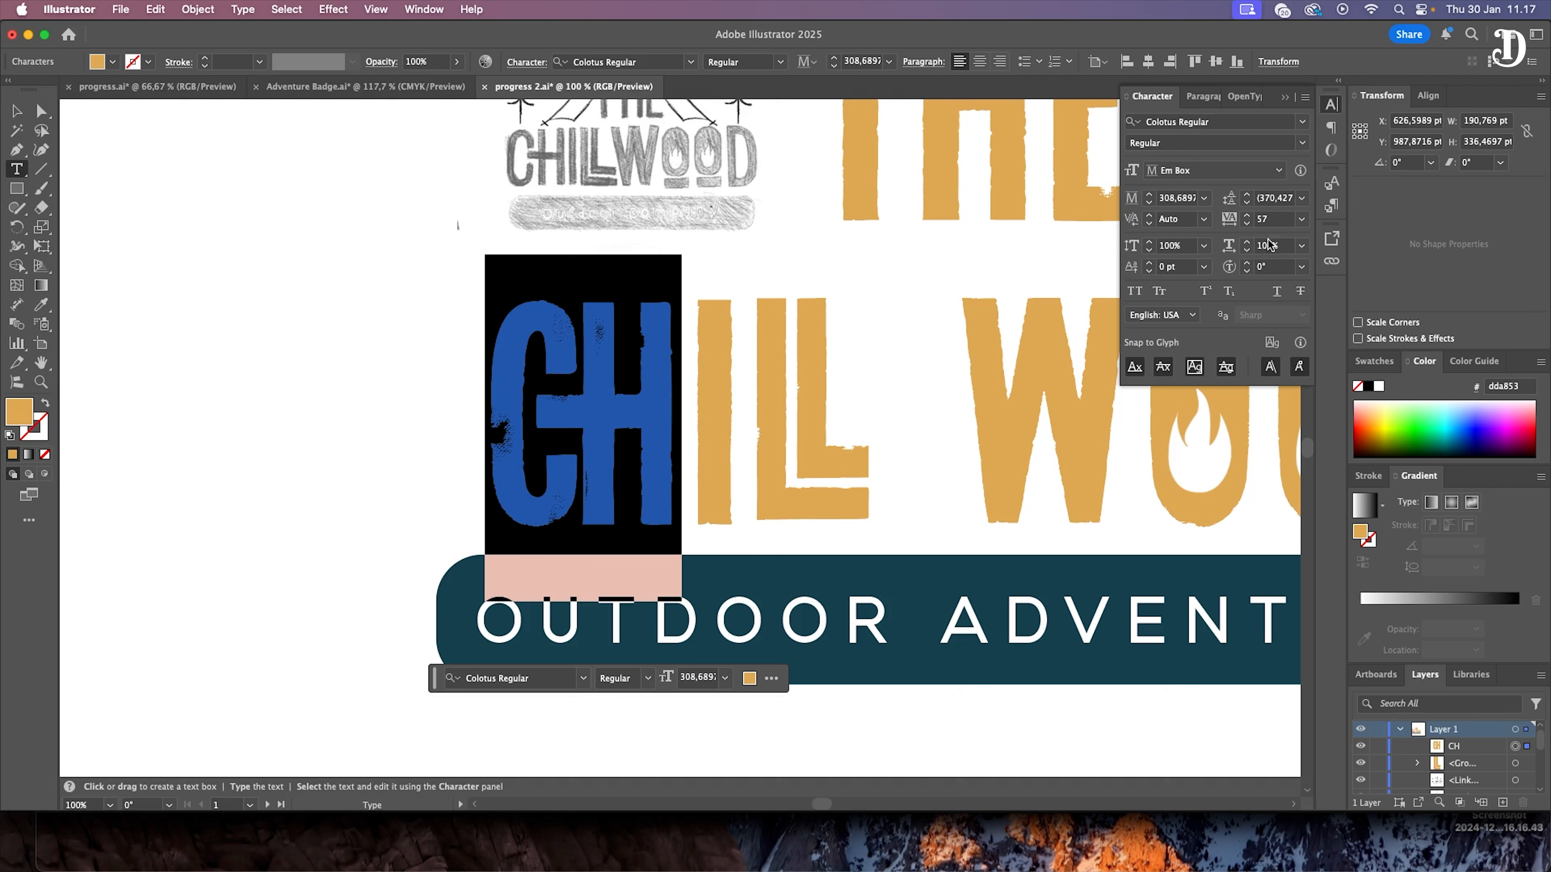
pyautogui.click(1247, 204)
# Step: Convert the CH ligature text to outlines
pyautogui.rightClick(552, 321)
pyautogui.click(606, 512)
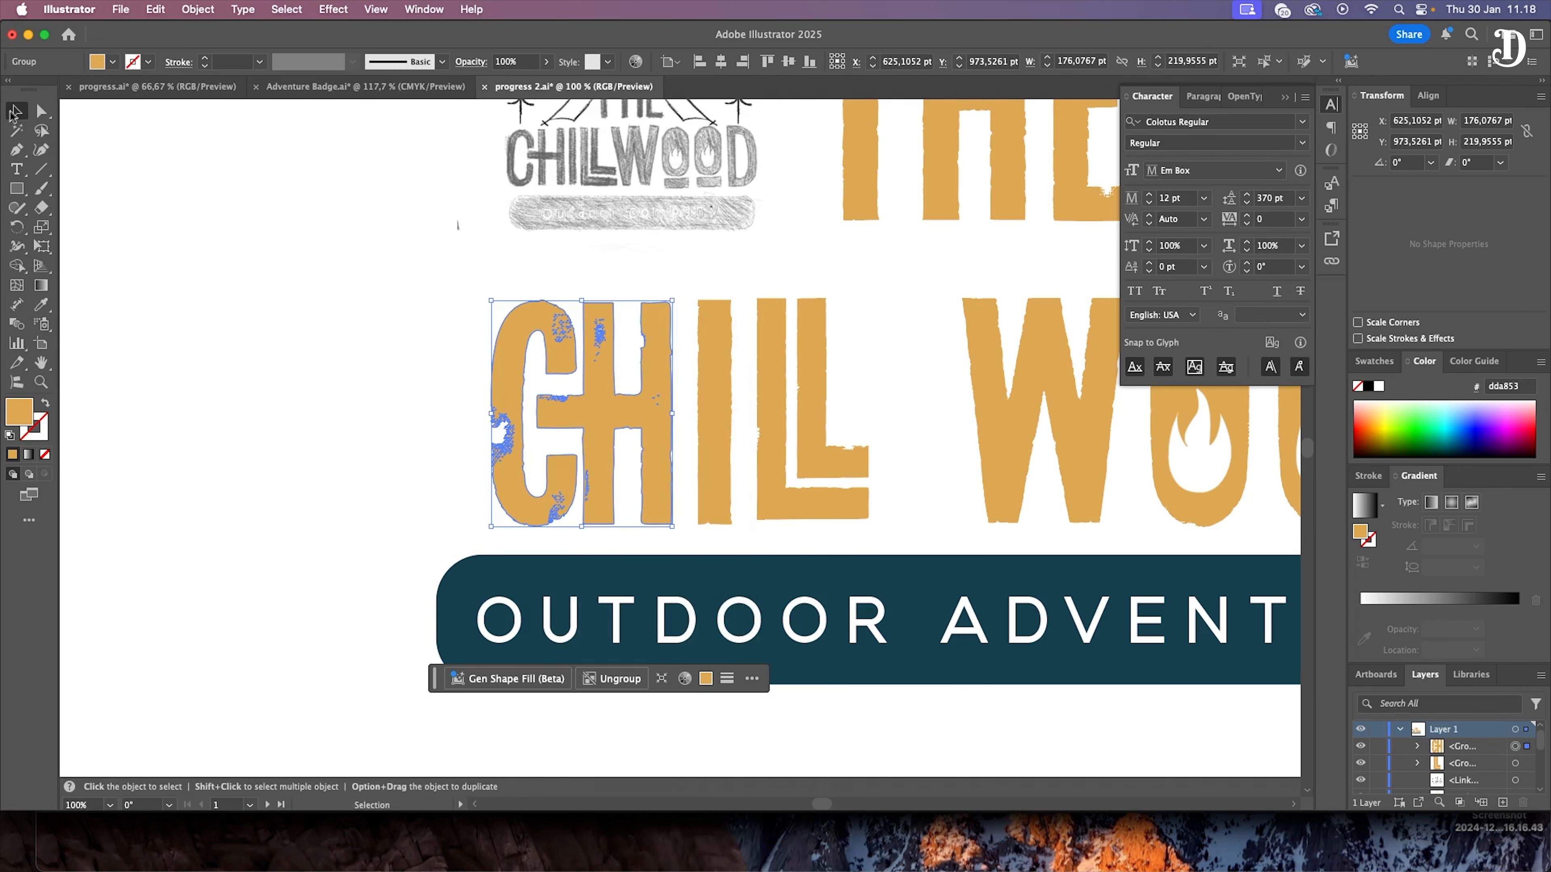
pyautogui.click(142, 264)
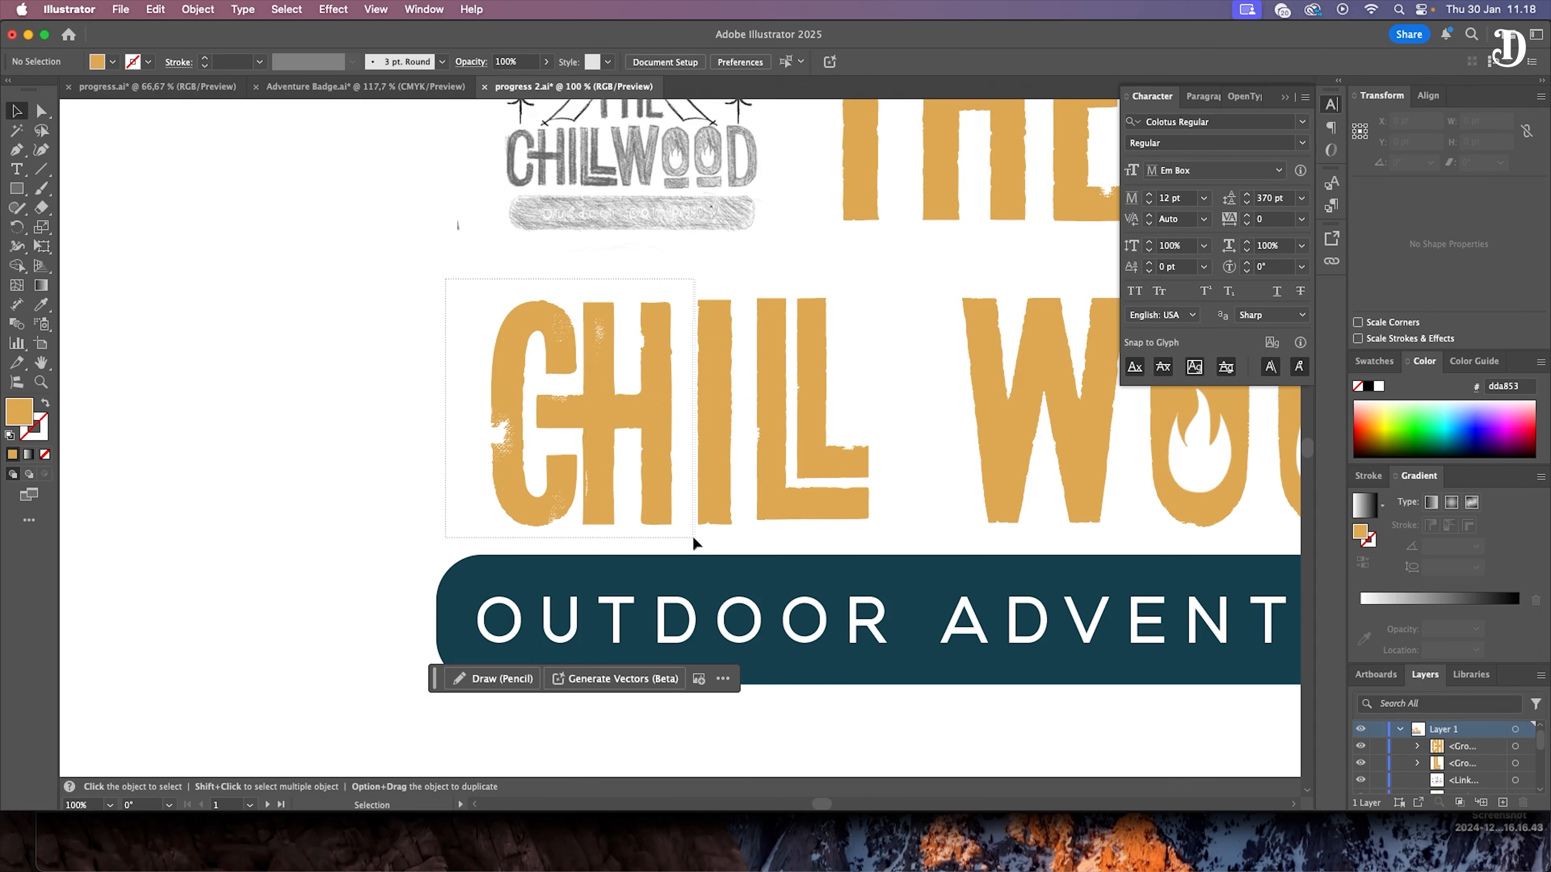
# Step: Inside the outlined CH group, delete the small worn-texture pieces while keeping the letter shapes
pyautogui.moveTo(694, 543); pyautogui.dragTo(685, 544)
pyautogui.doubleClick(562, 326)
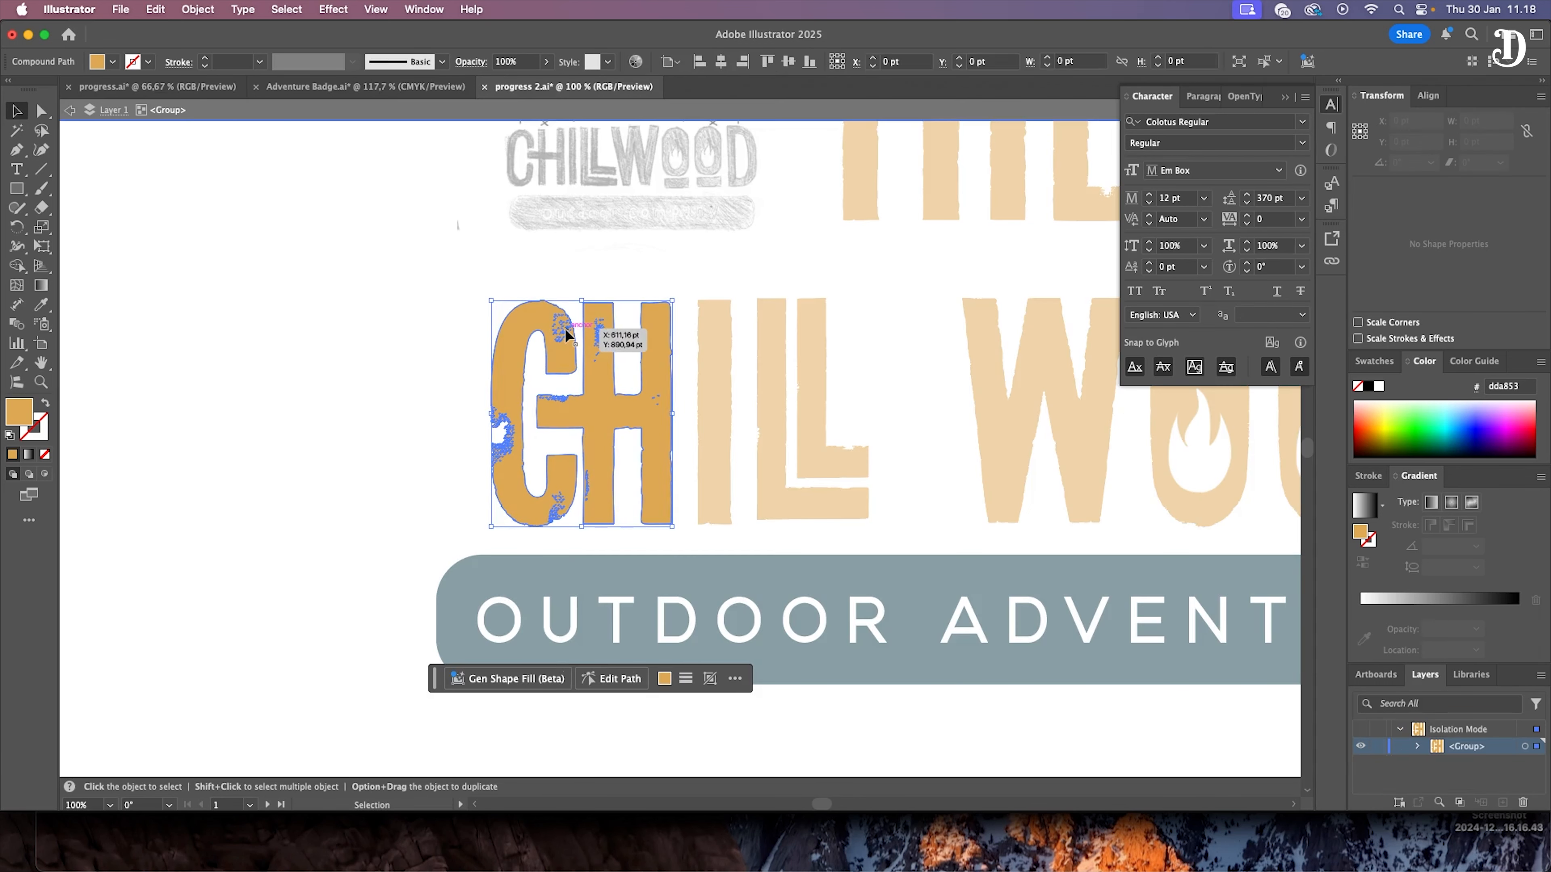
pyautogui.moveTo(552, 466); pyautogui.dragTo(675, 561)
pyautogui.keyDown('shift'); pyautogui.click(507, 328); pyautogui.keyUp('shift')
pyautogui.keyDown('shift'); pyautogui.click(632, 414); pyautogui.keyUp('shift')
pyautogui.press('Delete')
pyautogui.press('Escape')
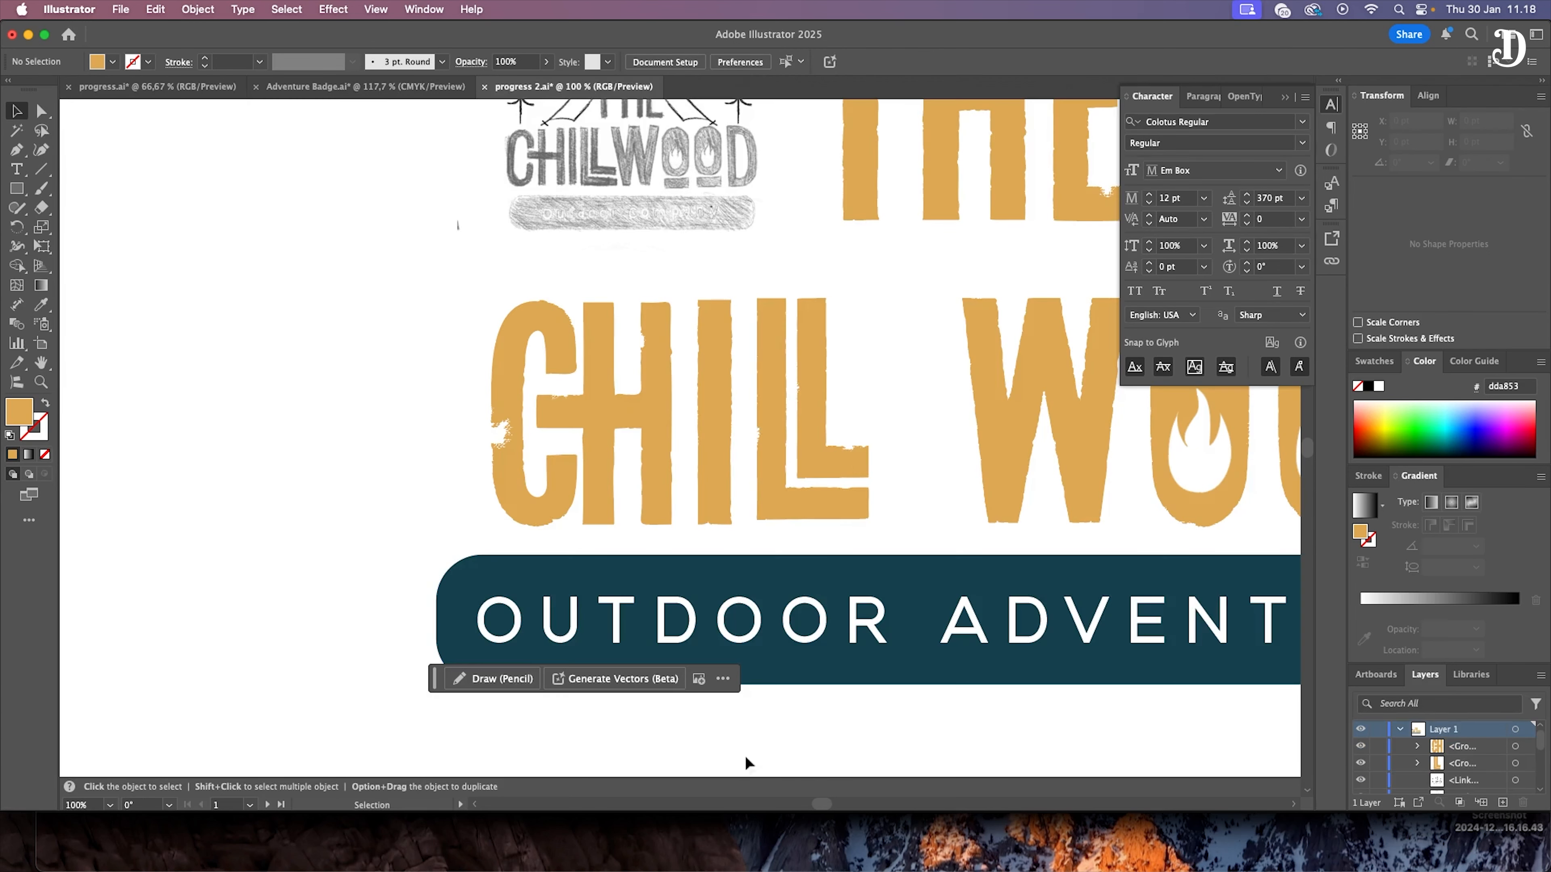
# Step: Shorten the two flame-filled O letters from their lower edge to a height of about 189 pt
pyautogui.hscroll(5, 750, 764)
pyautogui.click(809, 403)
pyautogui.moveTo(917, 528); pyautogui.dragTo(914, 494)
pyautogui.press('super+z')
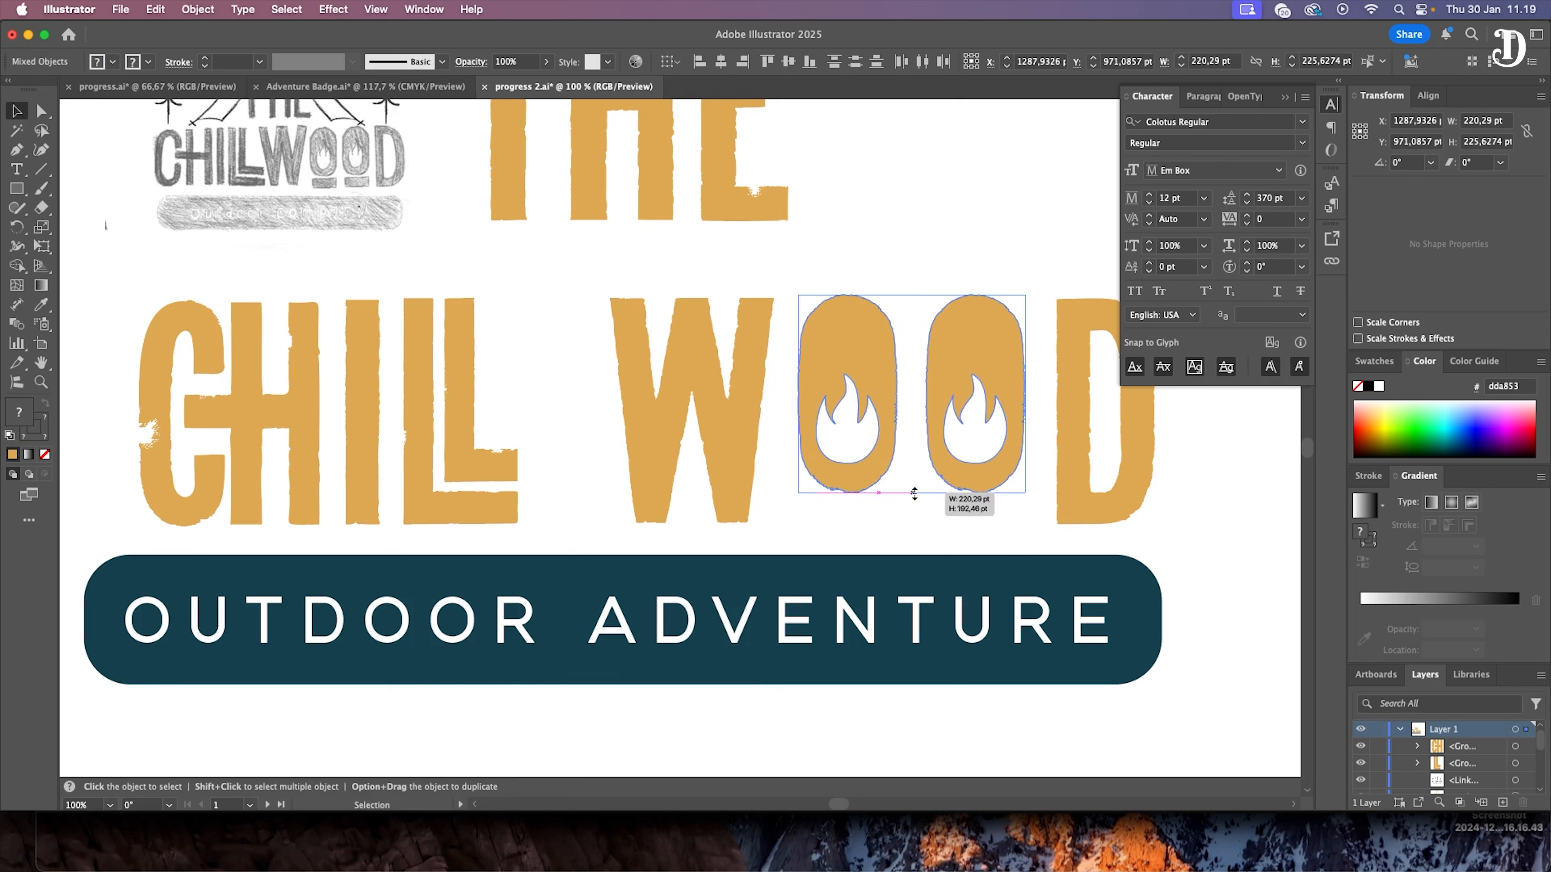
pyautogui.moveTo(913, 492); pyautogui.dragTo(915, 490)
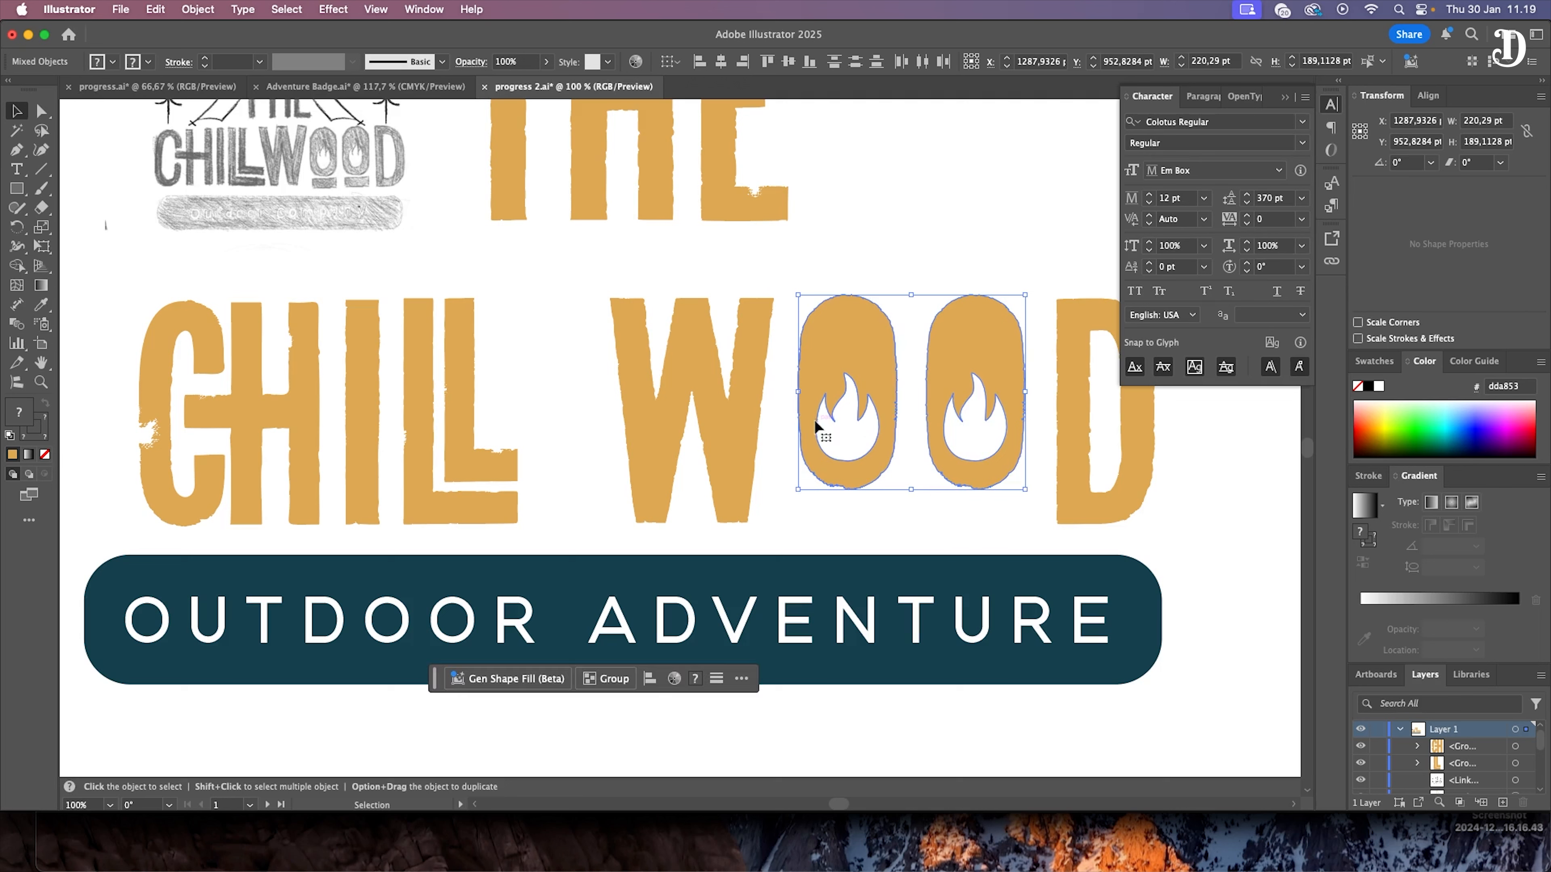
pyautogui.click(925, 243)
# Step: Draw an orange rectangular bar about 96 pt wide in the space beneath the first O
pyautogui.press('m')
pyautogui.moveTo(799, 494); pyautogui.dragTo(995, 522)
pyautogui.click(12, 112)
pyautogui.scroll(5, 798, 355)
pyautogui.click(797, 355)
pyautogui.scroll(-2, 839, 584)
pyautogui.click(843, 550)
# Step: Place a matching bar beneath the second O and adjust both bars to about 29 pt tall
pyautogui.moveTo(787, 477); pyautogui.dragTo(977, 519)
pyautogui.moveTo(914, 568); pyautogui.dragTo(914, 573)
pyautogui.press('super+z')
pyautogui.click(911, 525)
pyautogui.click(955, 590)
pyautogui.keyDown('shift'); pyautogui.click(866, 595); pyautogui.keyUp('shift')
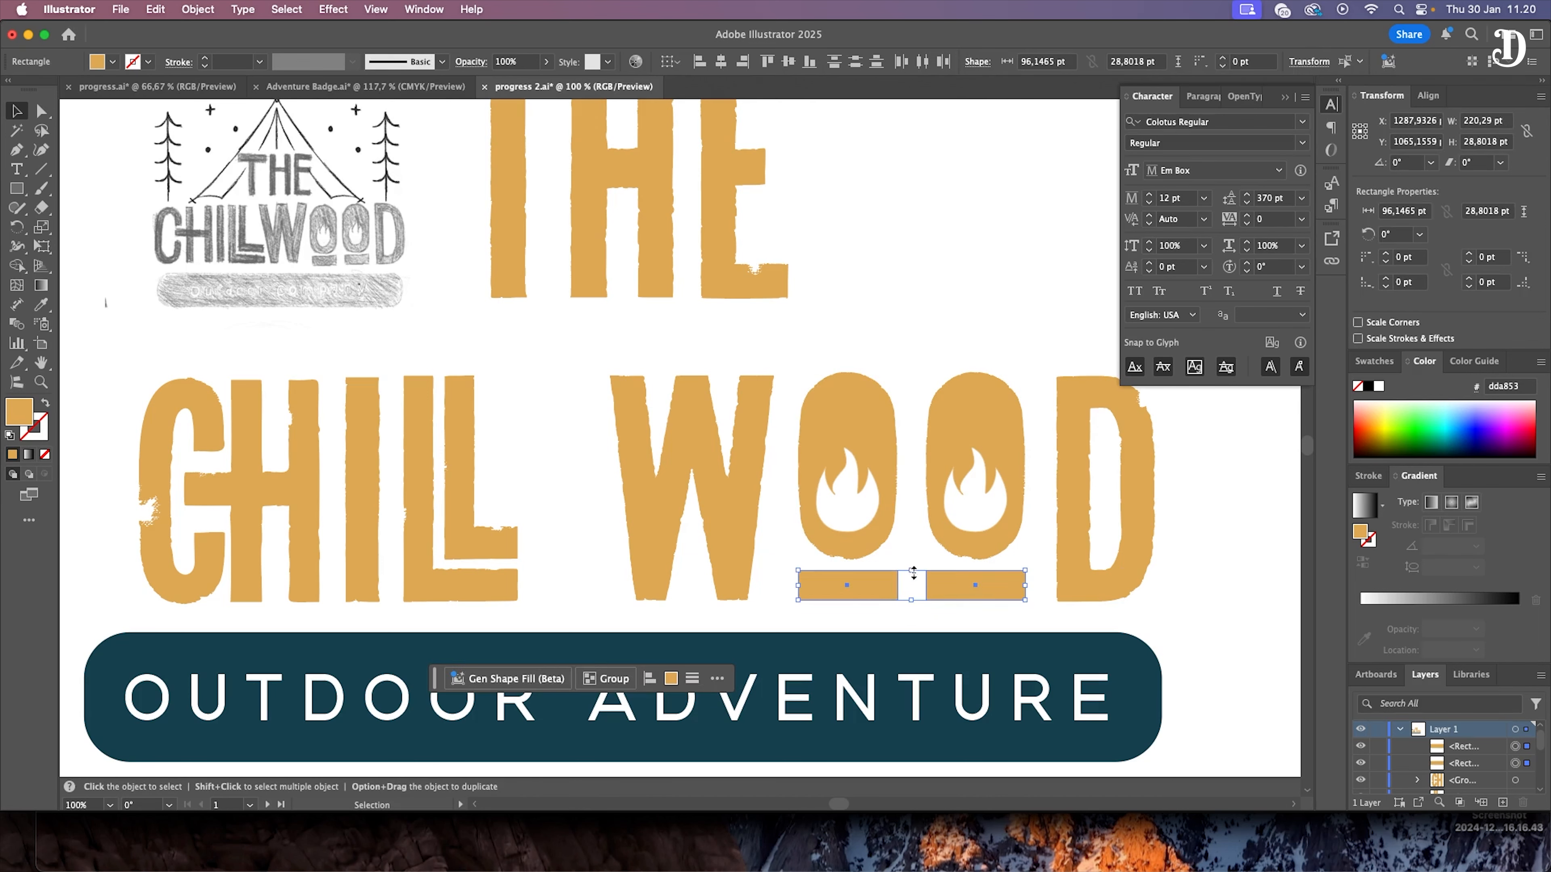
pyautogui.click(897, 342)
# Step: Move WOOD with its flames and bars over to CHILL so the letters form the single word CHILLWOOD
pyautogui.scroll(-2, 679, 434)
pyautogui.moveTo(1192, 423); pyautogui.dragTo(636, 529)
pyautogui.moveTo(728, 477); pyautogui.dragTo(644, 477)
pyautogui.click(849, 275)
pyautogui.press('super+minus')
pyautogui.press('super+minus')
pyautogui.scroll(2, 878, 495)
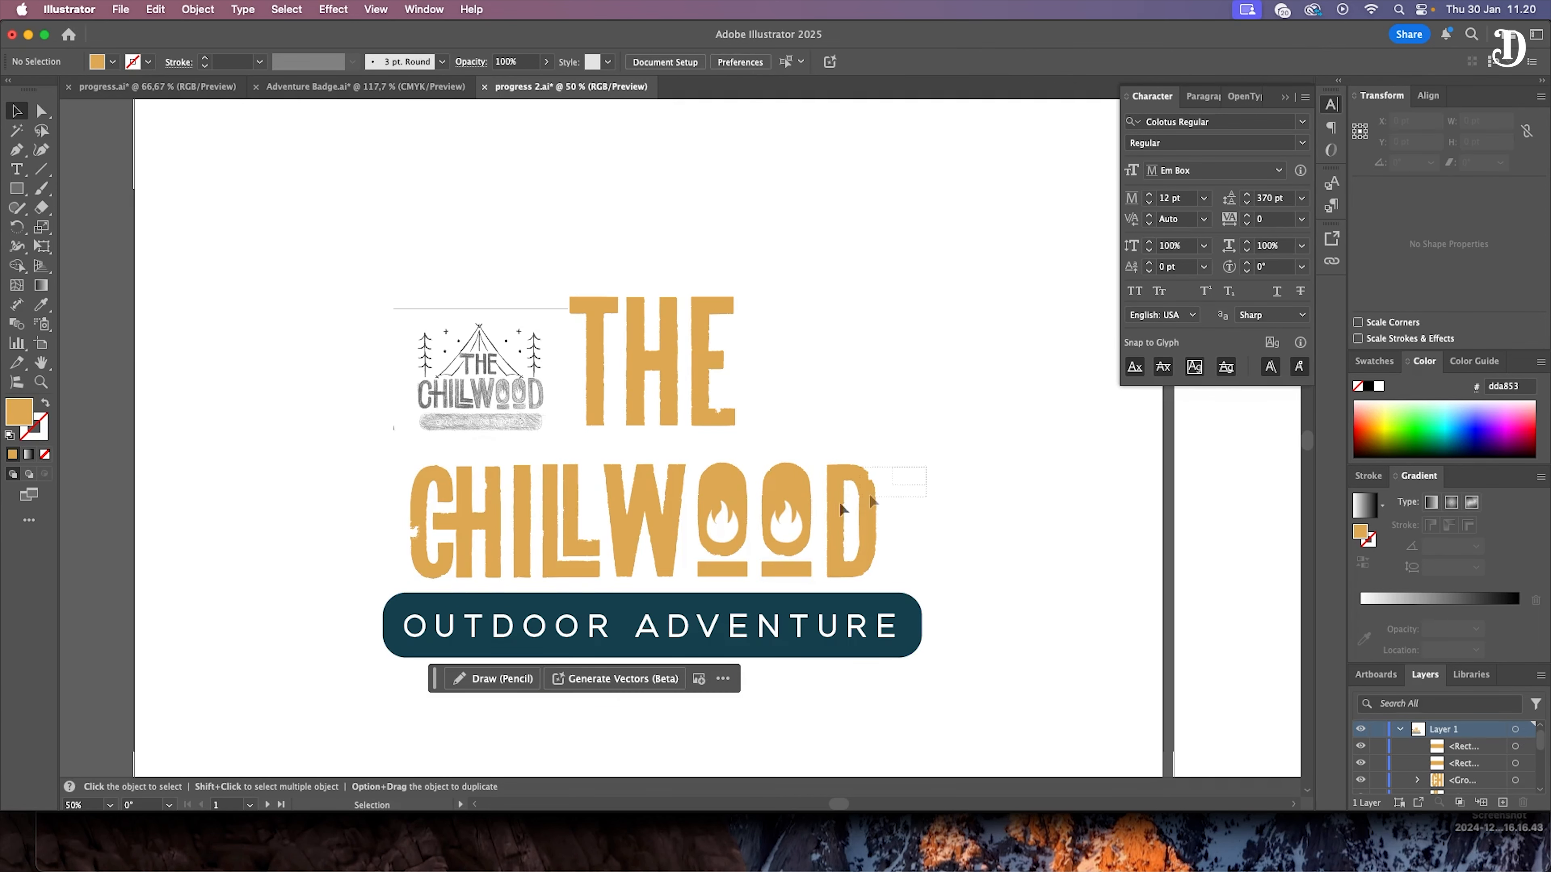
pyautogui.moveTo(519, 551); pyautogui.dragTo(357, 554)
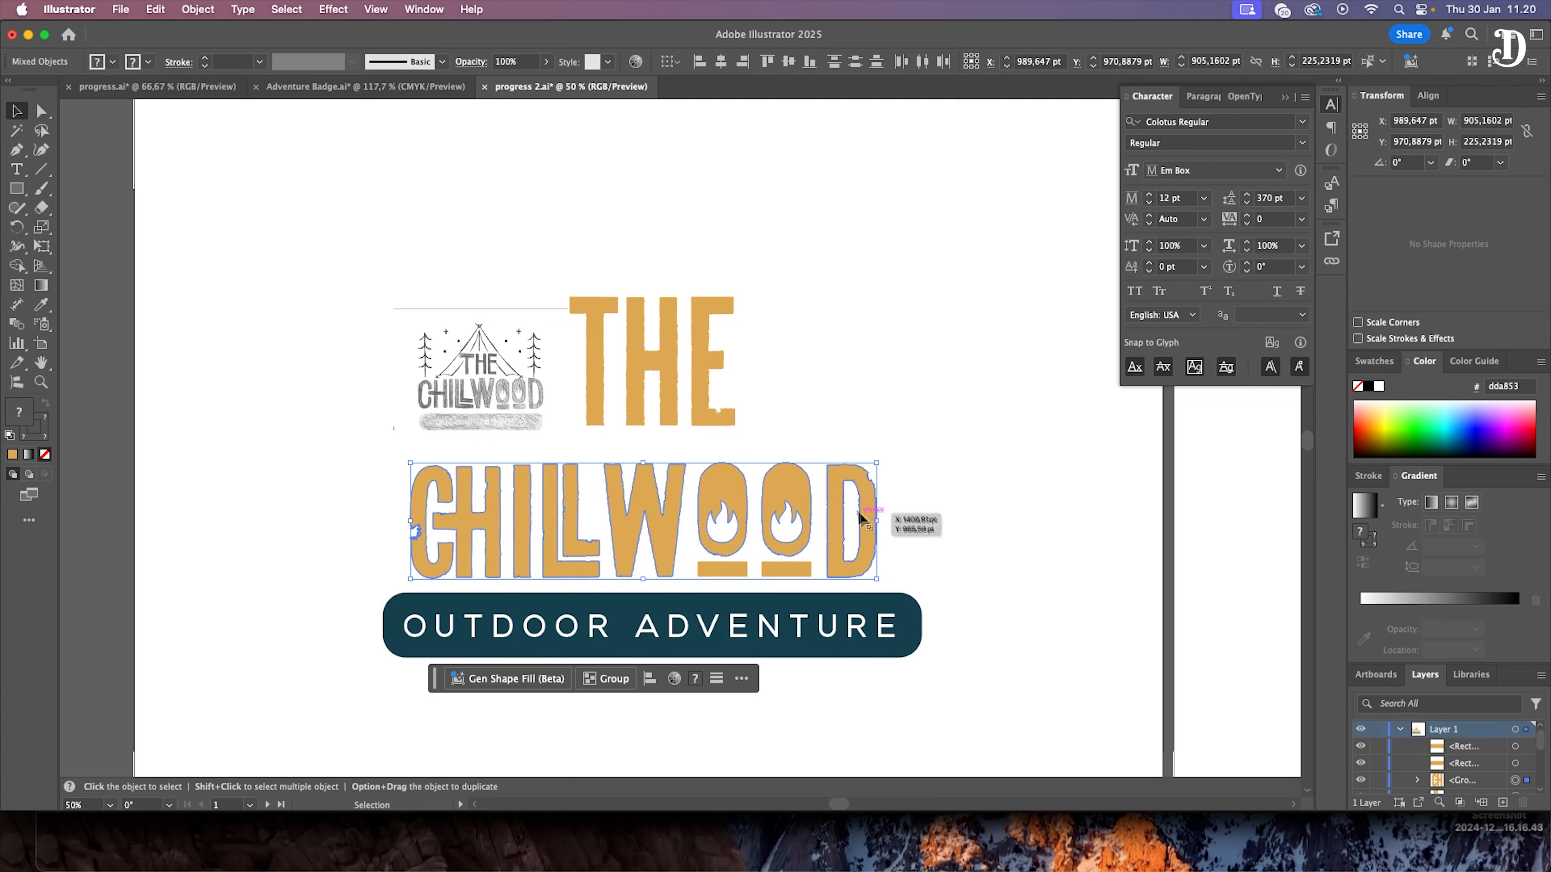
pyautogui.rightClick(838, 490)
pyautogui.click(866, 660)
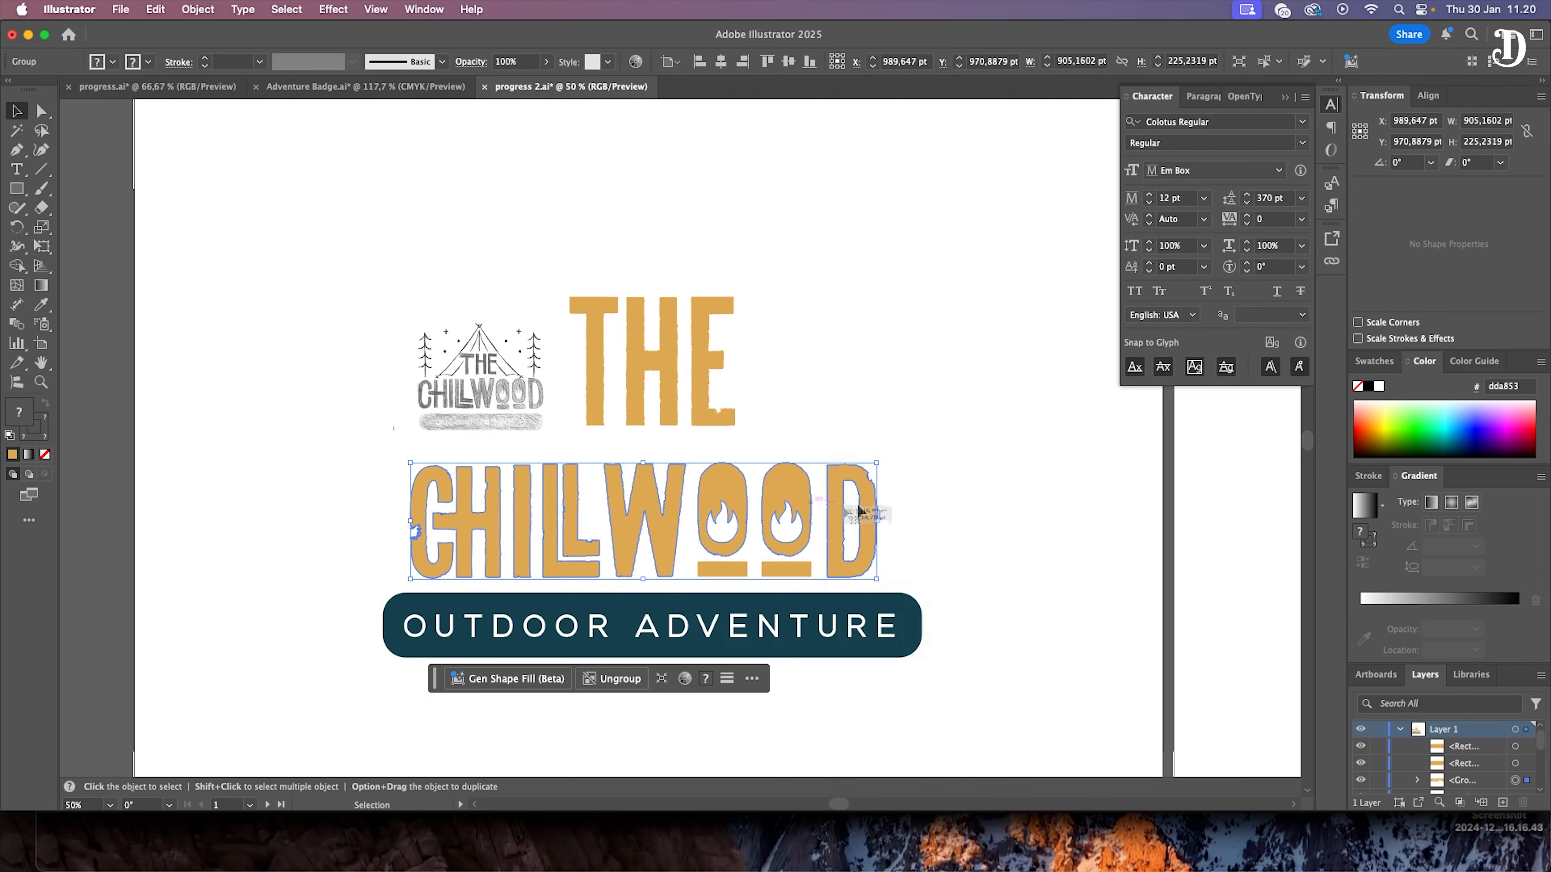
pyautogui.moveTo(876, 520); pyautogui.dragTo(892, 521)
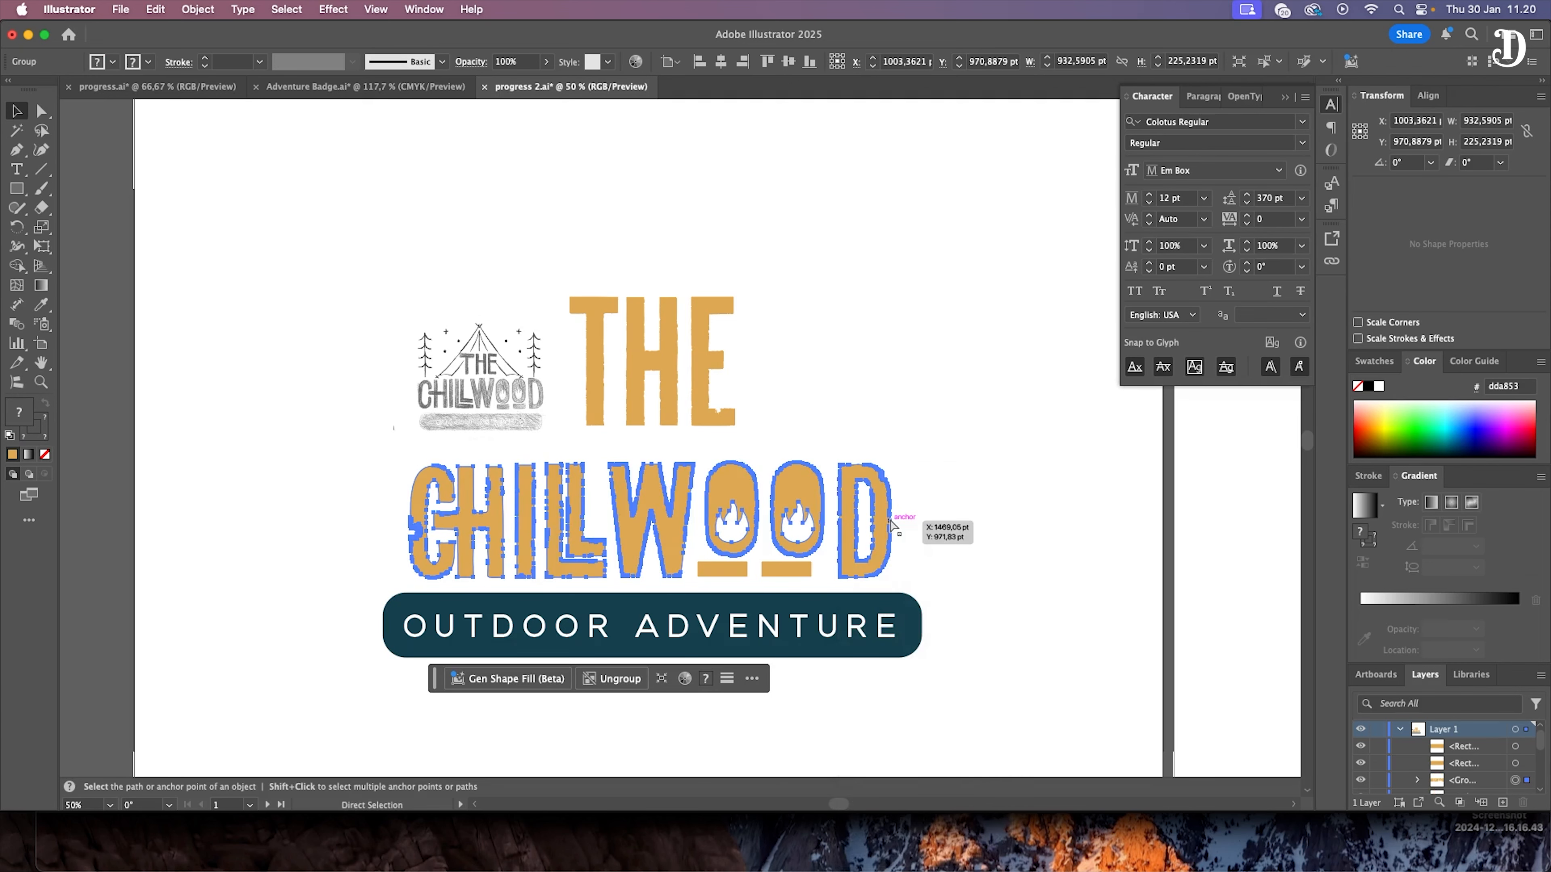
pyautogui.press('super+z')
pyautogui.press('shift+super+g')
# Step: Group the CHILLWOOD letters with both bars and scale the group to the banner's width, about 1047 by 260 pt
pyautogui.rightClick(735, 573)
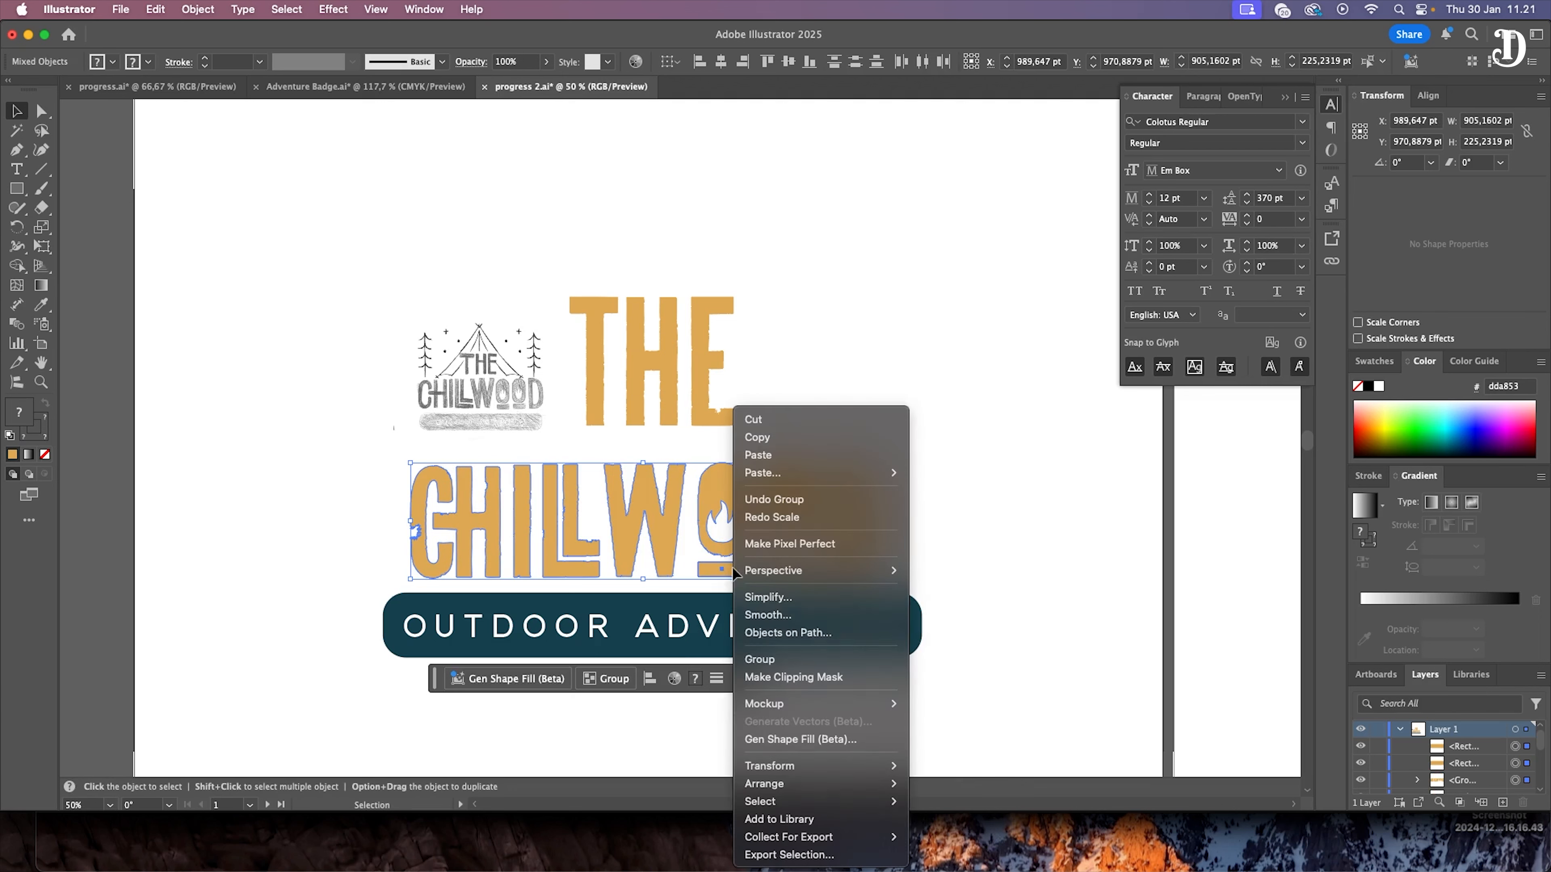
pyautogui.click(785, 660)
pyautogui.moveTo(877, 521); pyautogui.dragTo(921, 521)
pyautogui.moveTo(411, 521); pyautogui.dragTo(394, 521)
pyautogui.press('super+z')
pyautogui.press('super+z')
pyautogui.moveTo(877, 521); pyautogui.dragTo(924, 521)
pyautogui.moveTo(405, 519); pyautogui.dragTo(383, 522)
pyautogui.moveTo(657, 530); pyautogui.dragTo(661, 515)
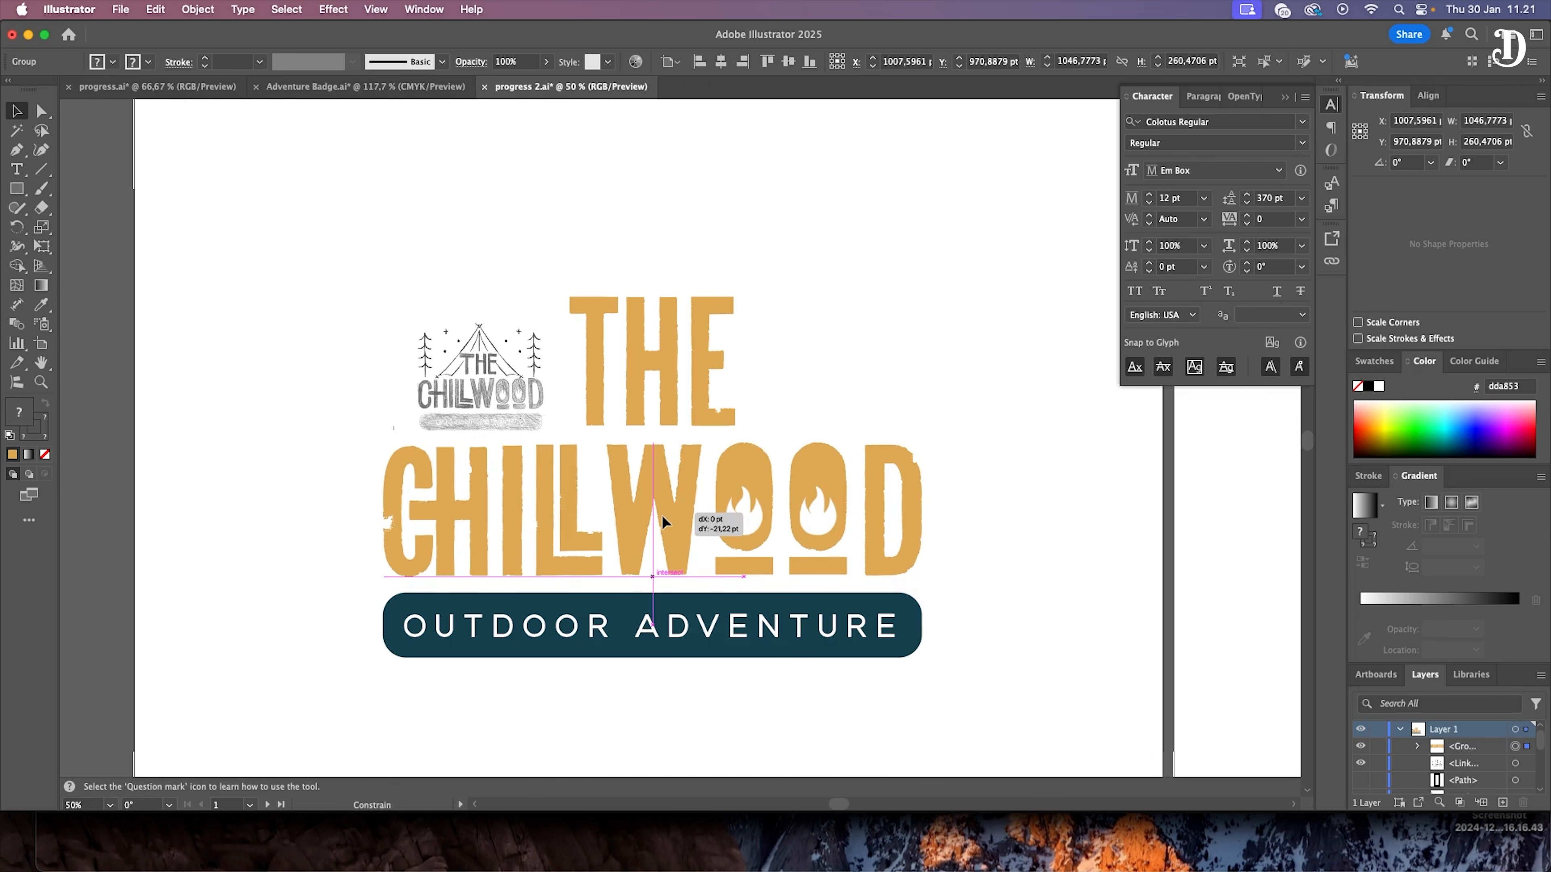
pyautogui.click(1042, 519)
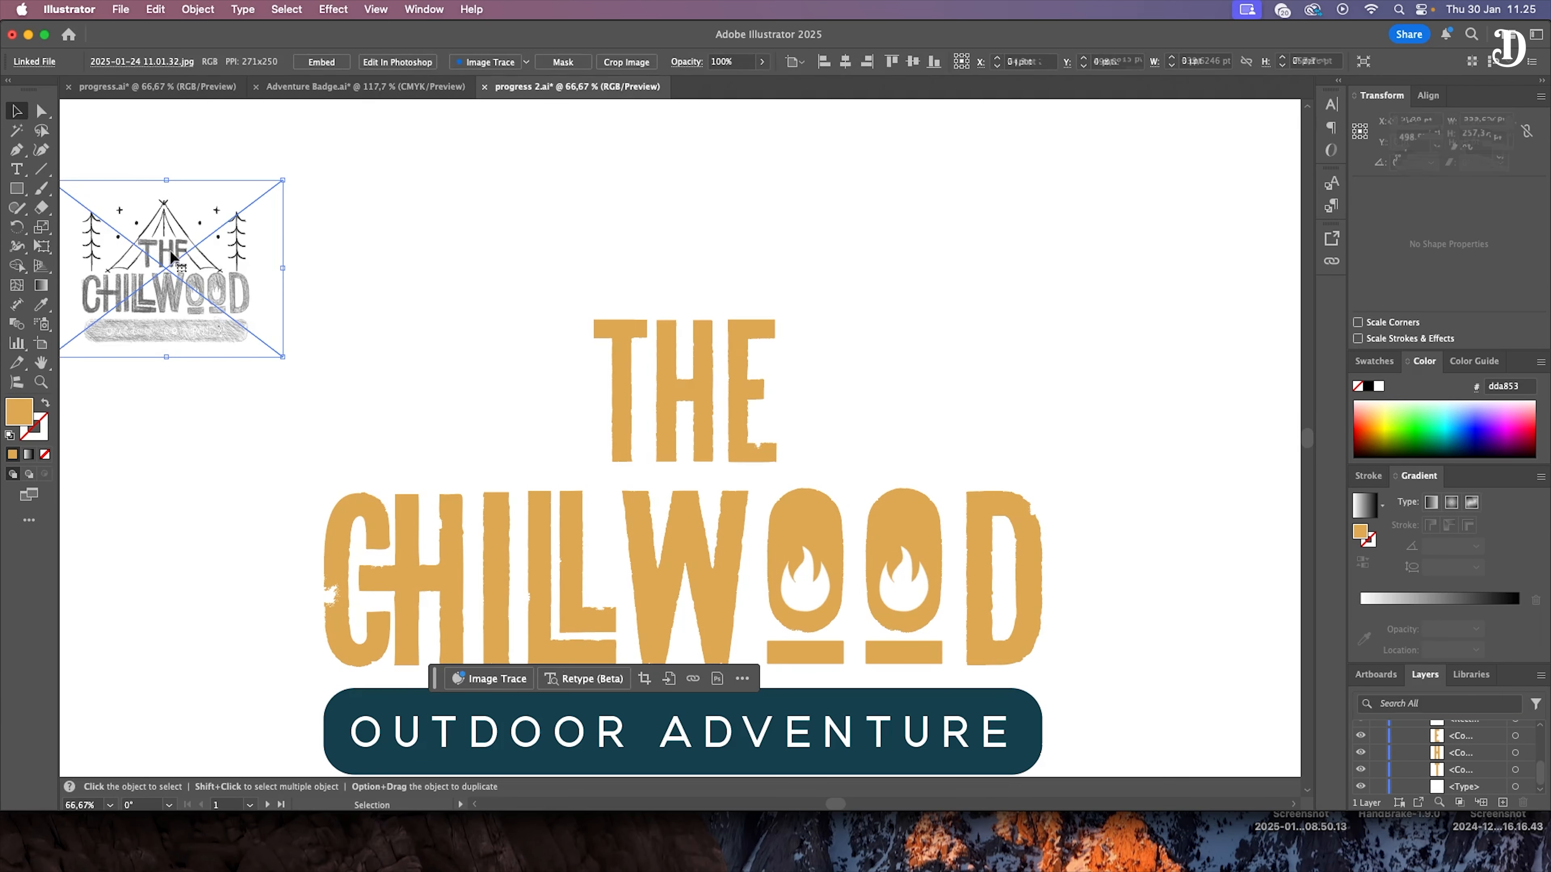
# Step: Enlarge the linked sketch image to about 1278 by 969 pt over the lettering and send it to the back
pyautogui.moveTo(180, 269); pyautogui.dragTo(323, 269)
pyautogui.moveTo(438, 360); pyautogui.dragTo(843, 666)
pyautogui.moveTo(211, 196)
pyautogui.mouseDown()
pyautogui.moveTo(424, 208)
pyautogui.moveTo(122, 125)
pyautogui.mouseUp()
pyautogui.moveTo(411, 401); pyautogui.dragTo(316, 398)
pyautogui.moveTo(1149, 401); pyautogui.dragTo(1193, 402)
pyautogui.scroll(5, 955, 457)
pyautogui.scroll(-5, 940, 452)
pyautogui.rightClick(804, 408)
pyautogui.moveTo(944, 730)
pyautogui.click(1017, 785)
# Step: Lower the sketch image's opacity to 30% so it serves as a tracing guide
pyautogui.scroll(2, 856, 649)
pyautogui.click(262, 305)
pyautogui.click(502, 374)
pyautogui.click(21, 110)
pyautogui.click(263, 306)
pyautogui.click(477, 357)
pyautogui.click(751, 62)
pyautogui.moveTo(748, 83); pyautogui.dragTo(719, 83)
pyautogui.scroll(-4, 1039, 346)
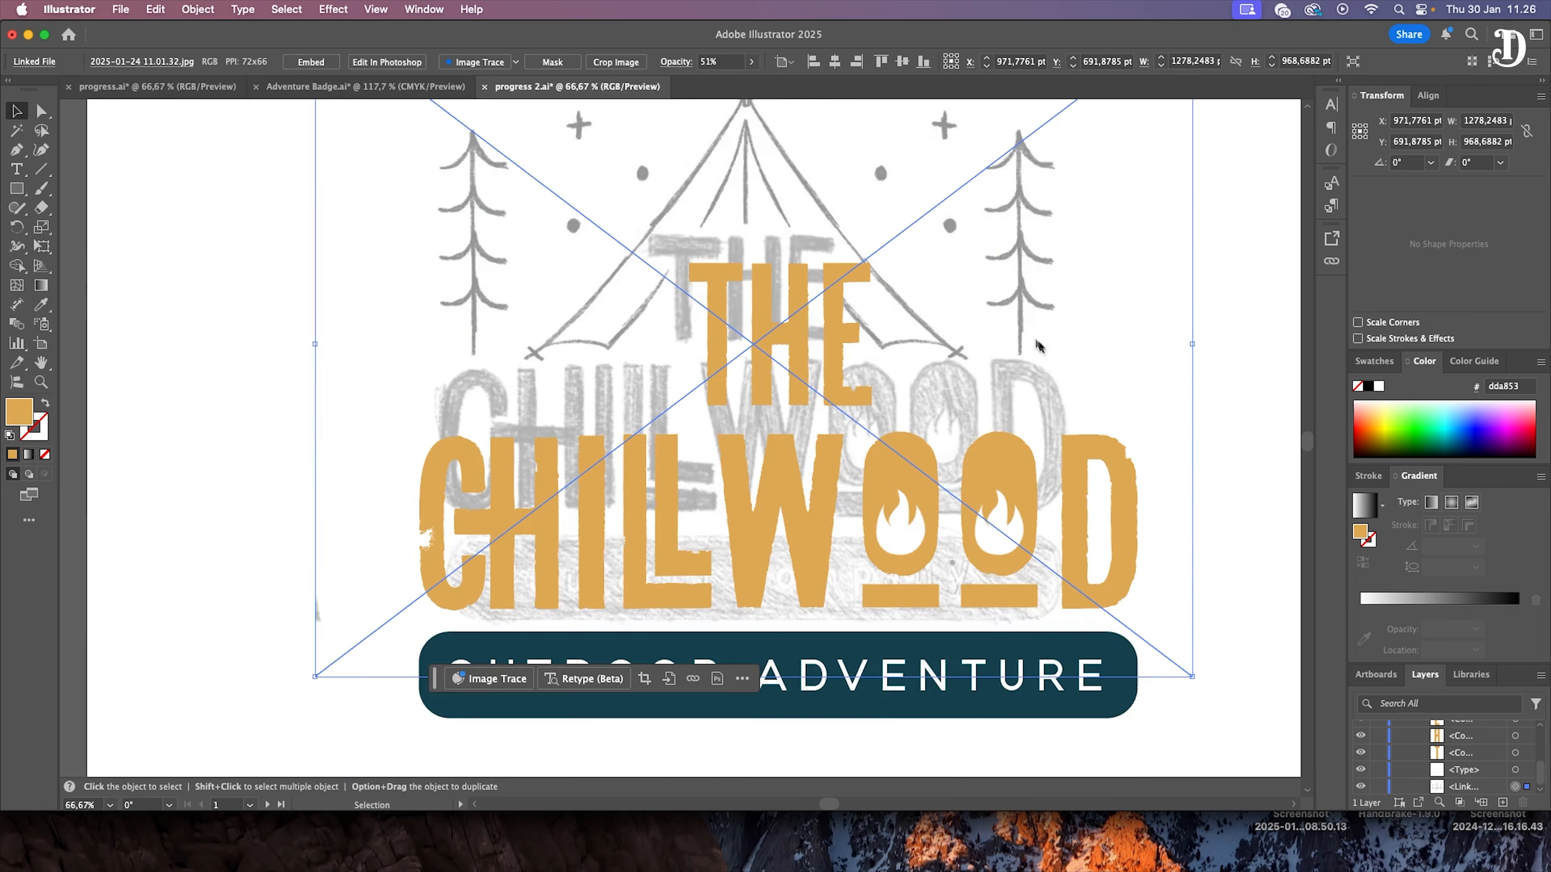
pyautogui.scroll(2, 1007, 354)
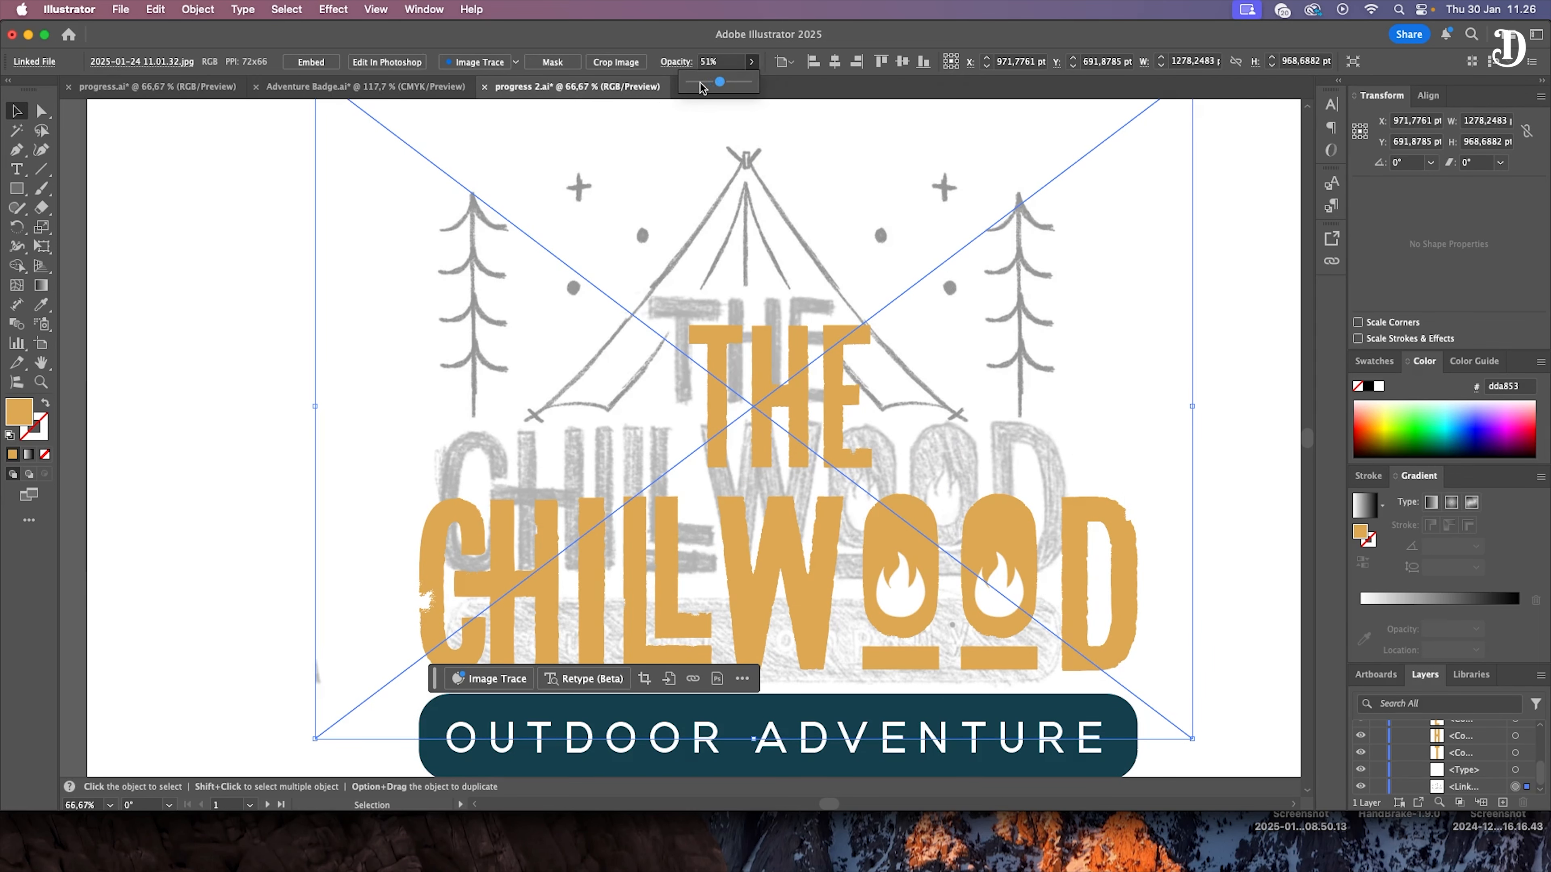
pyautogui.write('30')
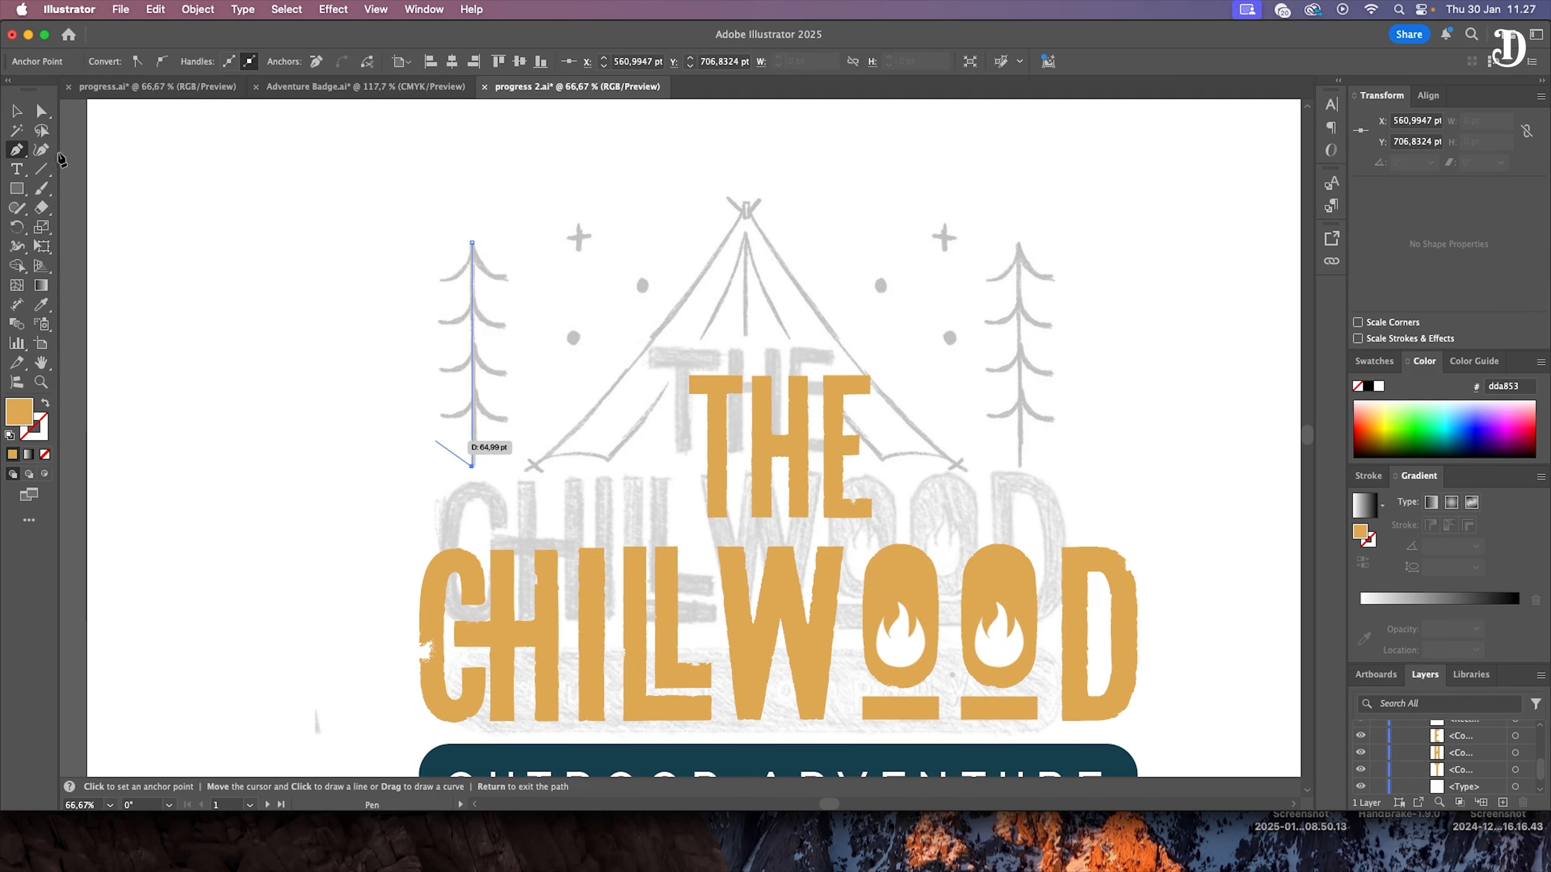
# Step: Give the vertical trunk line over the sketch's left tree a black 8 pt stroke
pyautogui.click(17, 111)
pyautogui.click(430, 291)
pyautogui.click(472, 301)
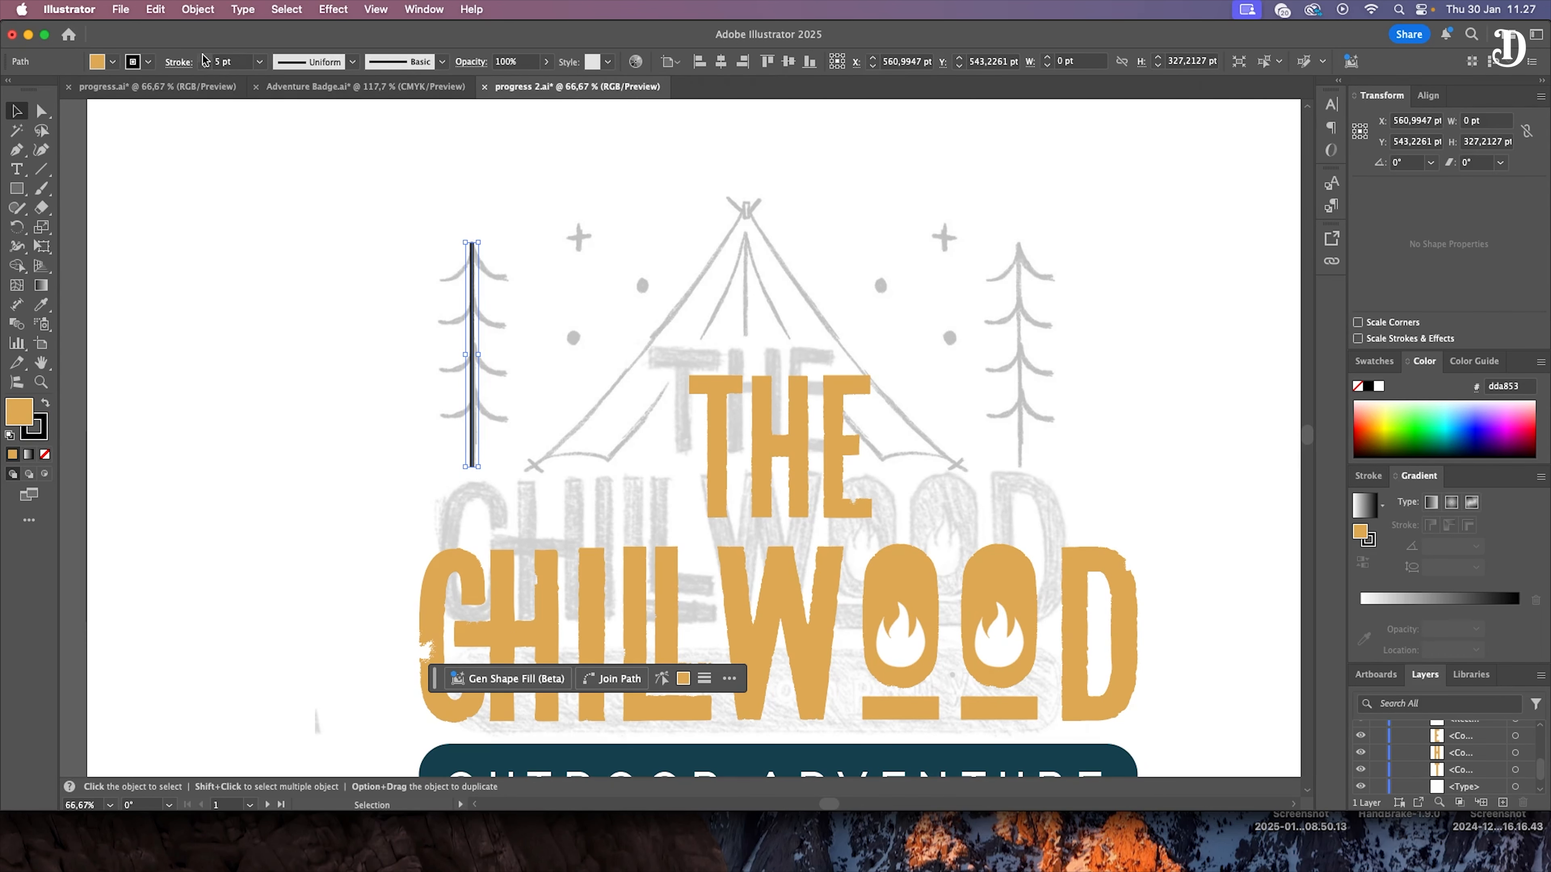
pyautogui.click(263, 188)
# Step: Trace the left tree's uppermost left branch as a curve from its tip to the top of the trunk
pyautogui.click(40, 384)
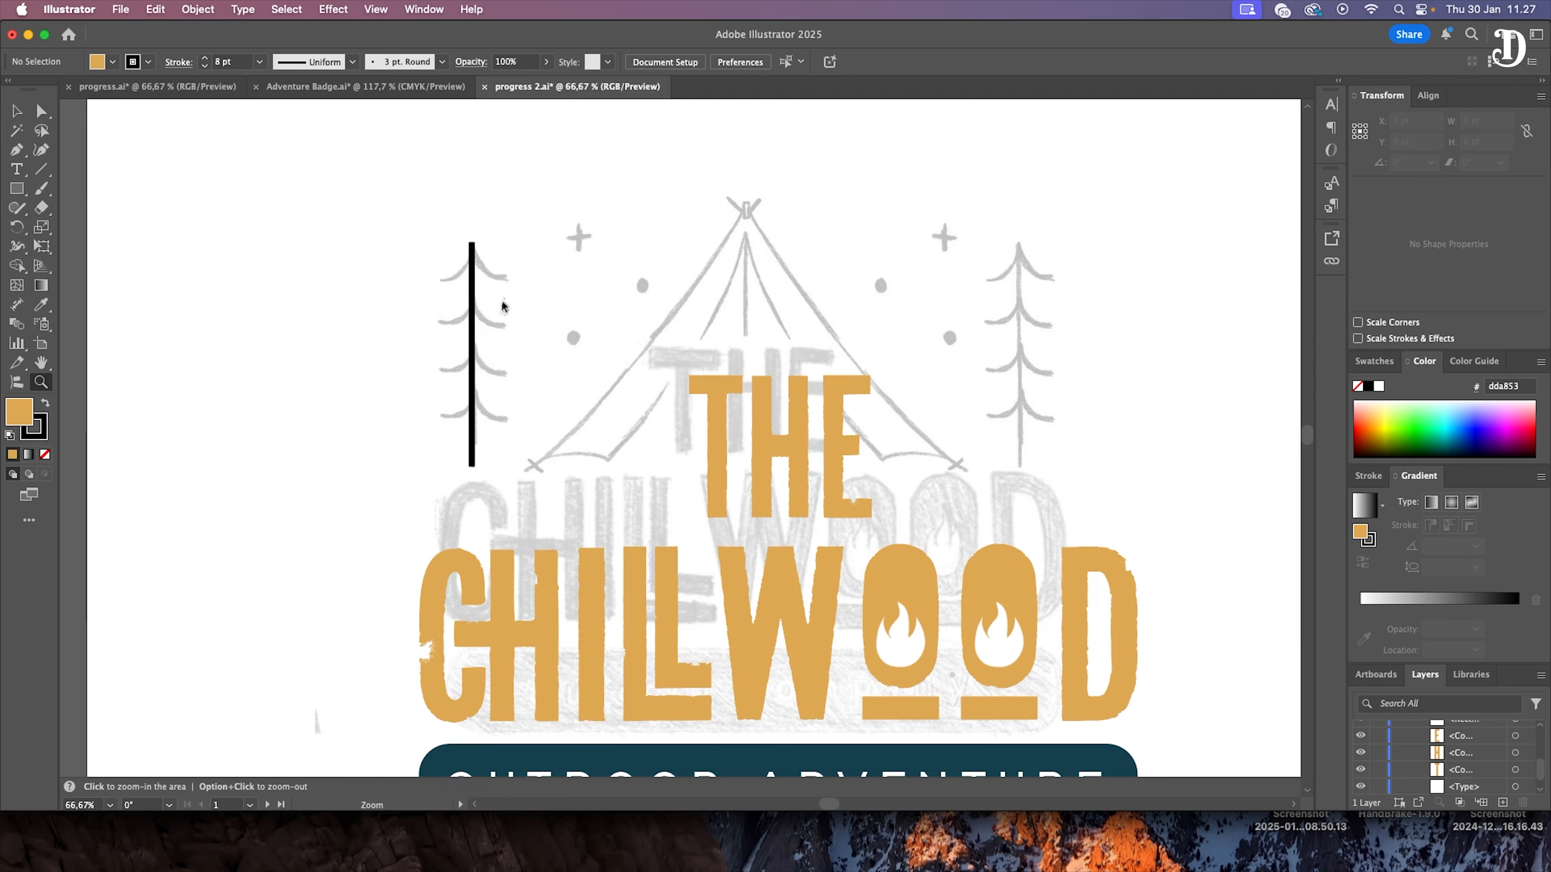
pyautogui.click(511, 298)
pyautogui.click(828, 525)
pyautogui.press('p')
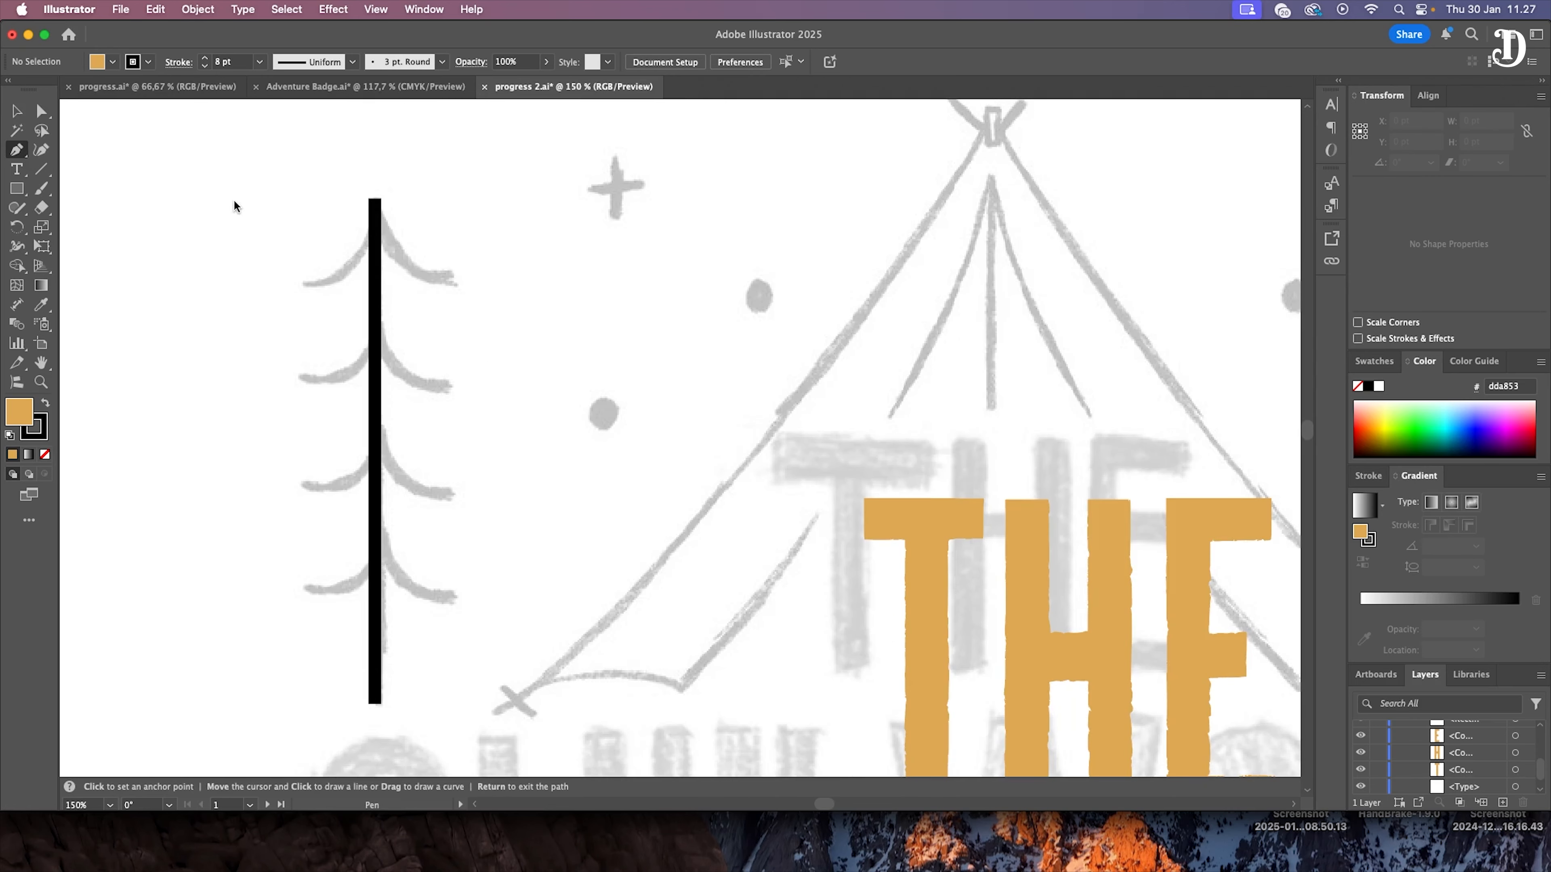
pyautogui.click(300, 283)
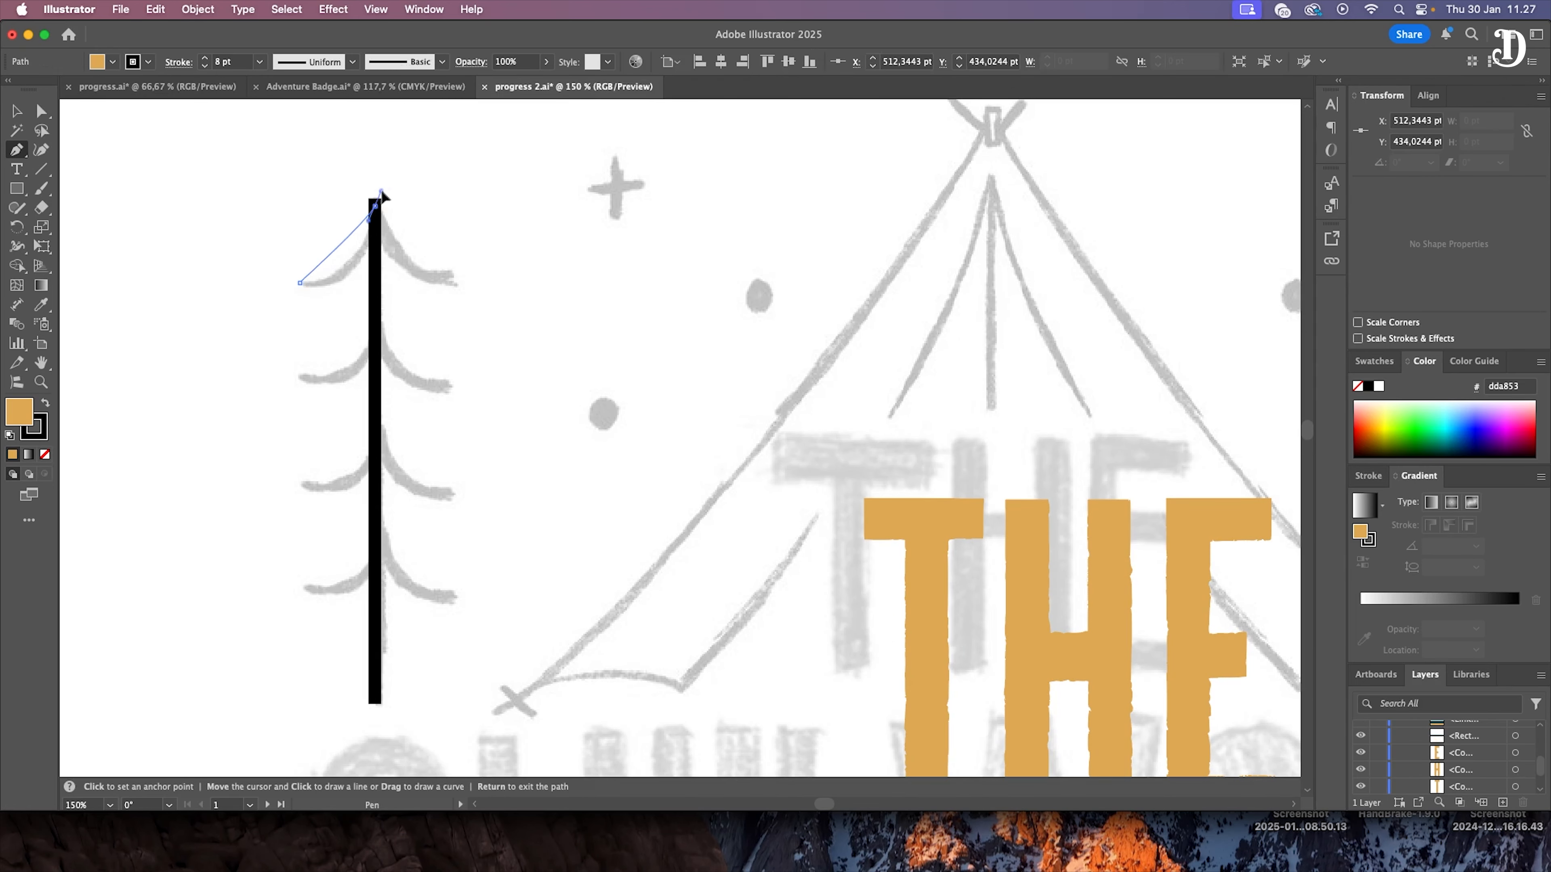
pyautogui.moveTo(375, 206); pyautogui.dragTo(387, 144)
pyautogui.press('v')
pyautogui.doubleClick(23, 409)
pyautogui.click(1309, 374)
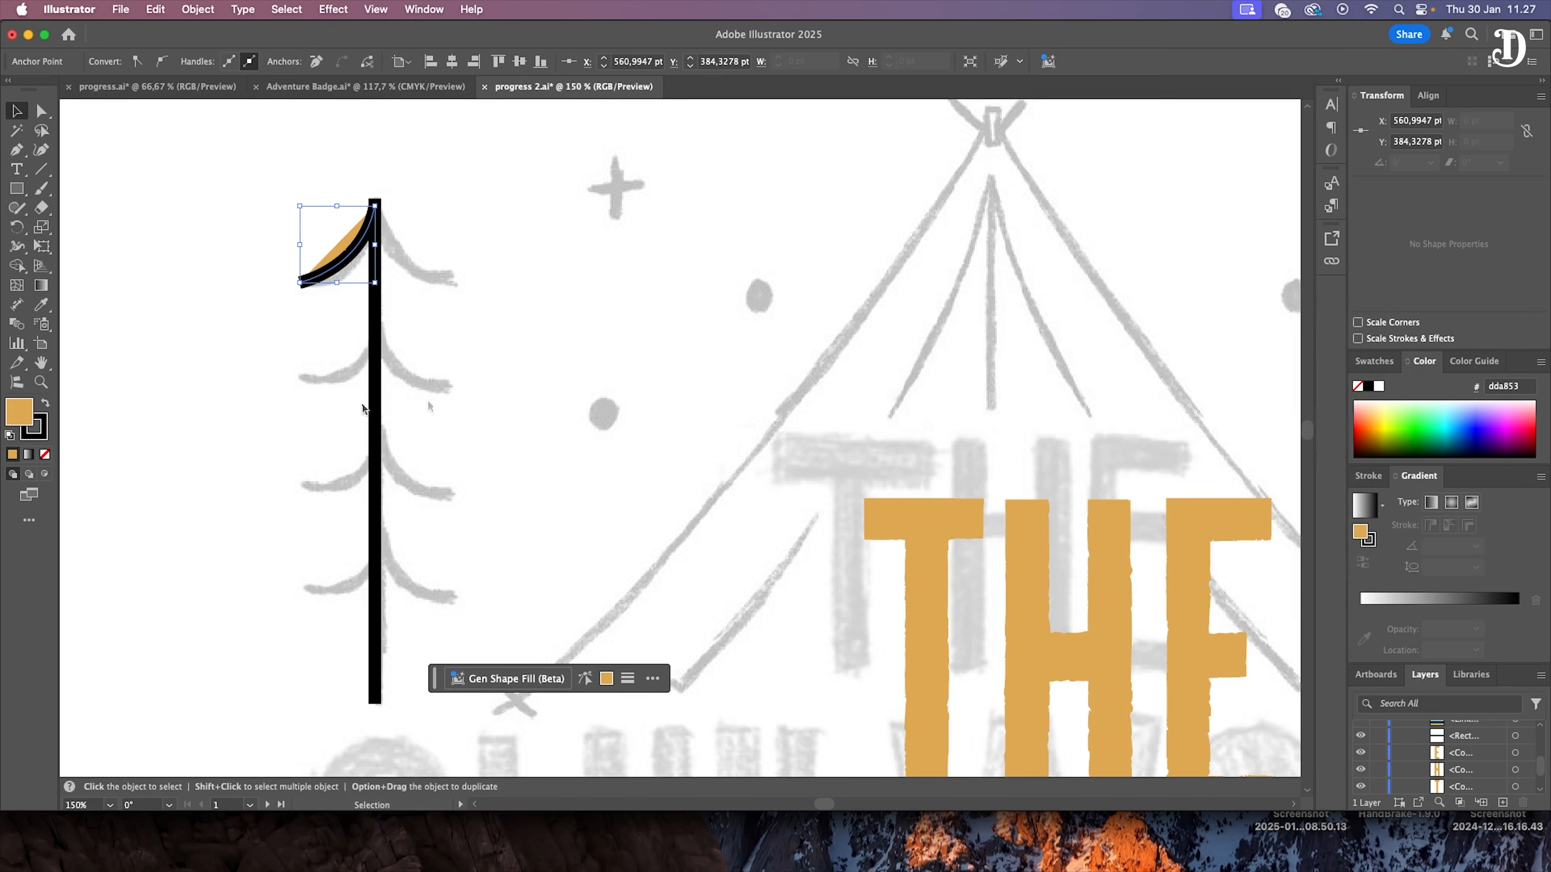
# Step: Remove the branch's fill and copy it down the trunk to make four evenly spaced left branches
pyautogui.click(200, 356)
pyautogui.moveTo(345, 257); pyautogui.dragTo(345, 374)
pyautogui.moveTo(345, 376); pyautogui.dragTo(348, 568)
pyautogui.scroll(-2, 346, 494)
pyautogui.click(336, 495)
pyautogui.click(207, 431)
pyautogui.scroll(1, 275, 342)
# Step: Select the four left branches together, copy them and paste the copy
pyautogui.click(347, 227)
pyautogui.keyDown('shift'); pyautogui.click(346, 345); pyautogui.keyUp('shift')
pyautogui.keyDown('shift'); pyautogui.click(345, 461); pyautogui.keyUp('shift')
pyautogui.keyDown('shift'); pyautogui.click(345, 581); pyautogui.keyUp('shift')
pyautogui.rightClick(345, 580)
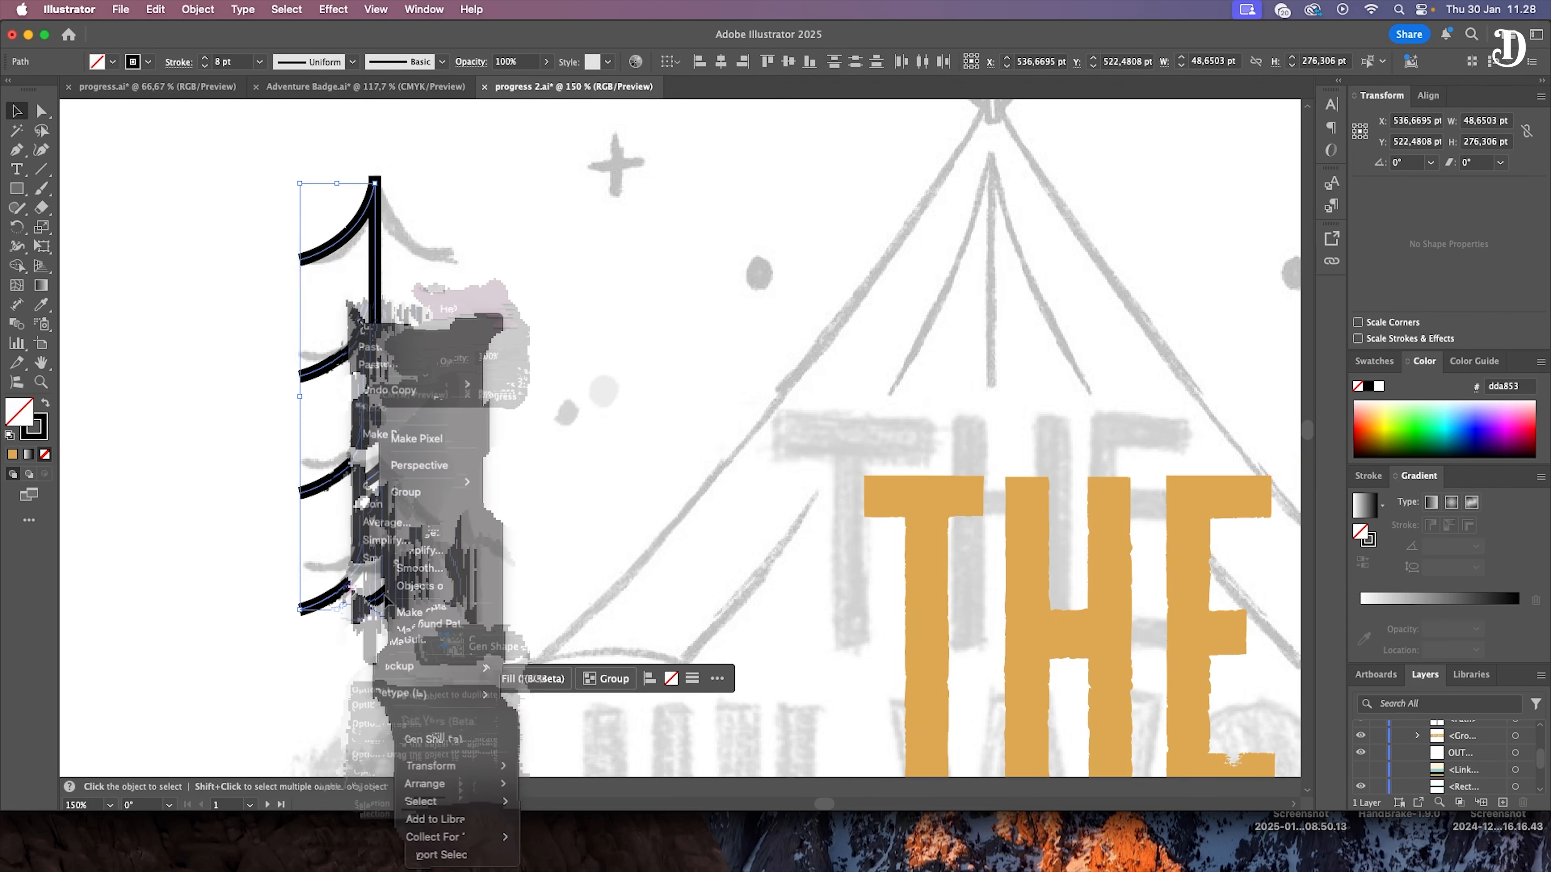
pyautogui.click(369, 331)
pyautogui.rightClick(365, 335)
pyautogui.moveTo(391, 367)
pyautogui.click(580, 367)
# Step: Mirror a pasted copy of the four branches onto the opposite side of the trunk to complete the tree
pyautogui.click(110, 805)
pyautogui.click(146, 645)
pyautogui.moveTo(817, 806); pyautogui.dragTo(837, 805)
pyautogui.click(41, 382)
pyautogui.click(529, 485)
pyautogui.click(591, 476)
pyautogui.scroll(2, 591, 476)
pyautogui.click(21, 111)
pyautogui.rightClick(617, 359)
pyautogui.click(661, 333)
pyautogui.press('super+v')
pyautogui.rightClick(684, 429)
pyautogui.moveTo(727, 766)
pyautogui.click(897, 819)
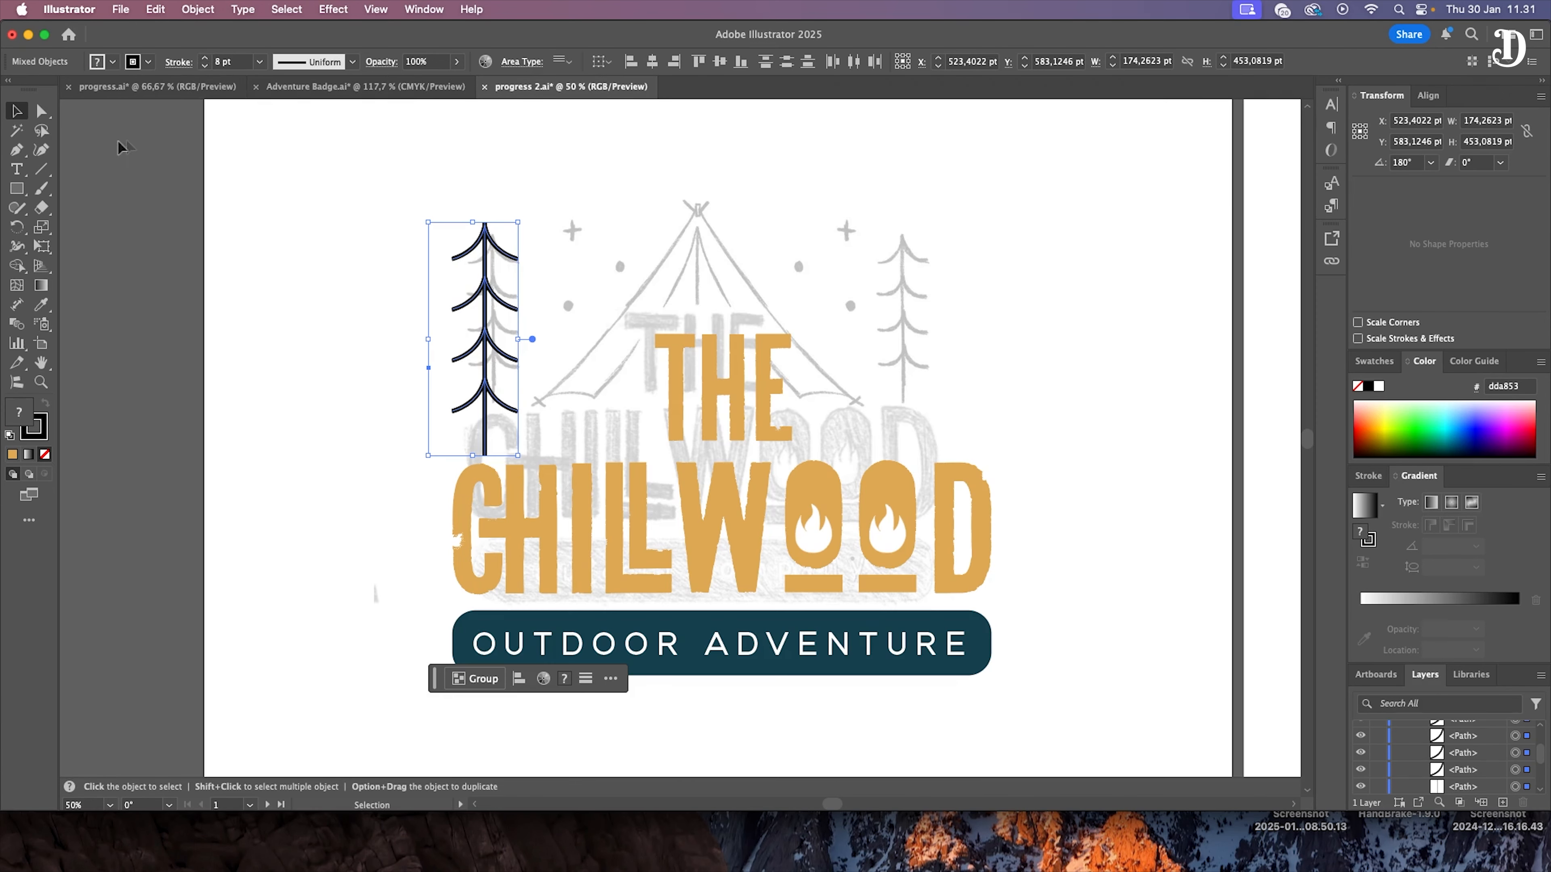
# Step: Group the trunk and branches as one tree and place a copy over the sketch's right tree
pyautogui.rightClick(485, 334)
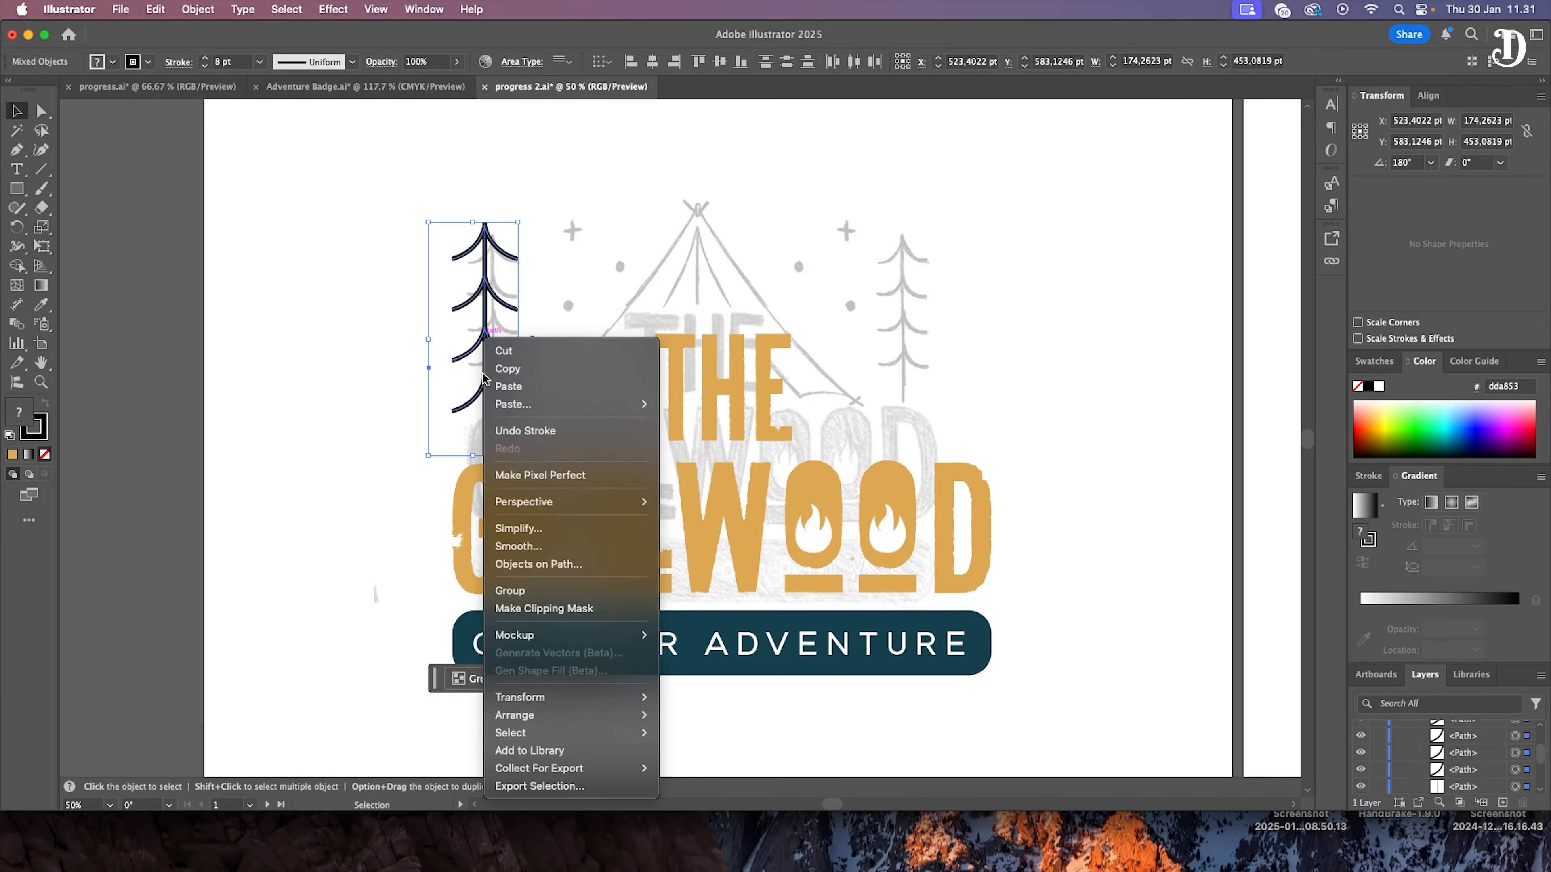
pyautogui.click(510, 590)
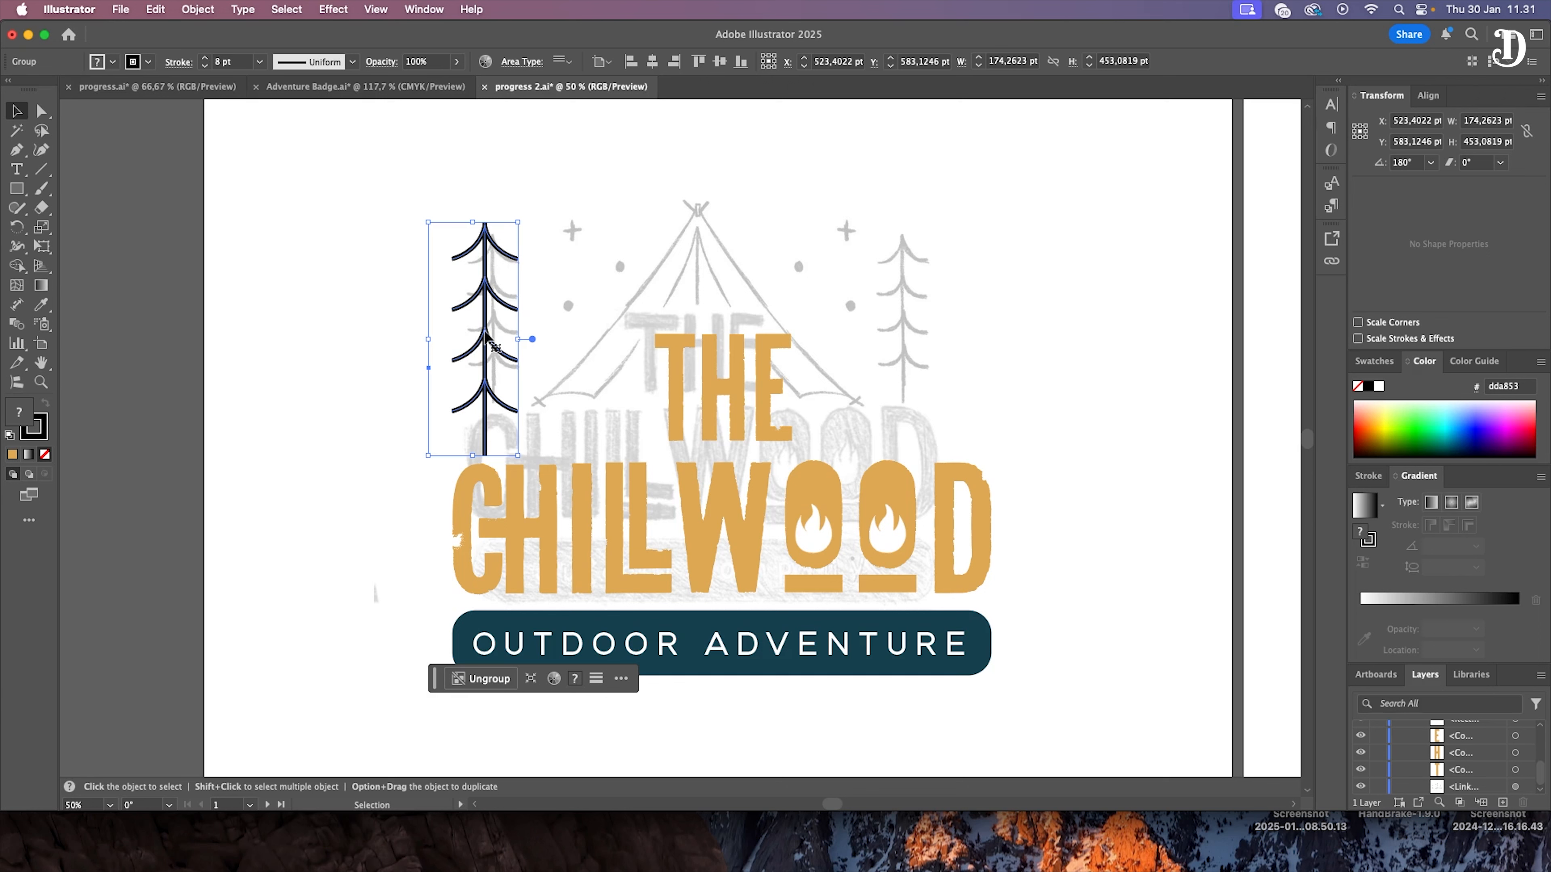
pyautogui.moveTo(485, 333); pyautogui.dragTo(960, 362)
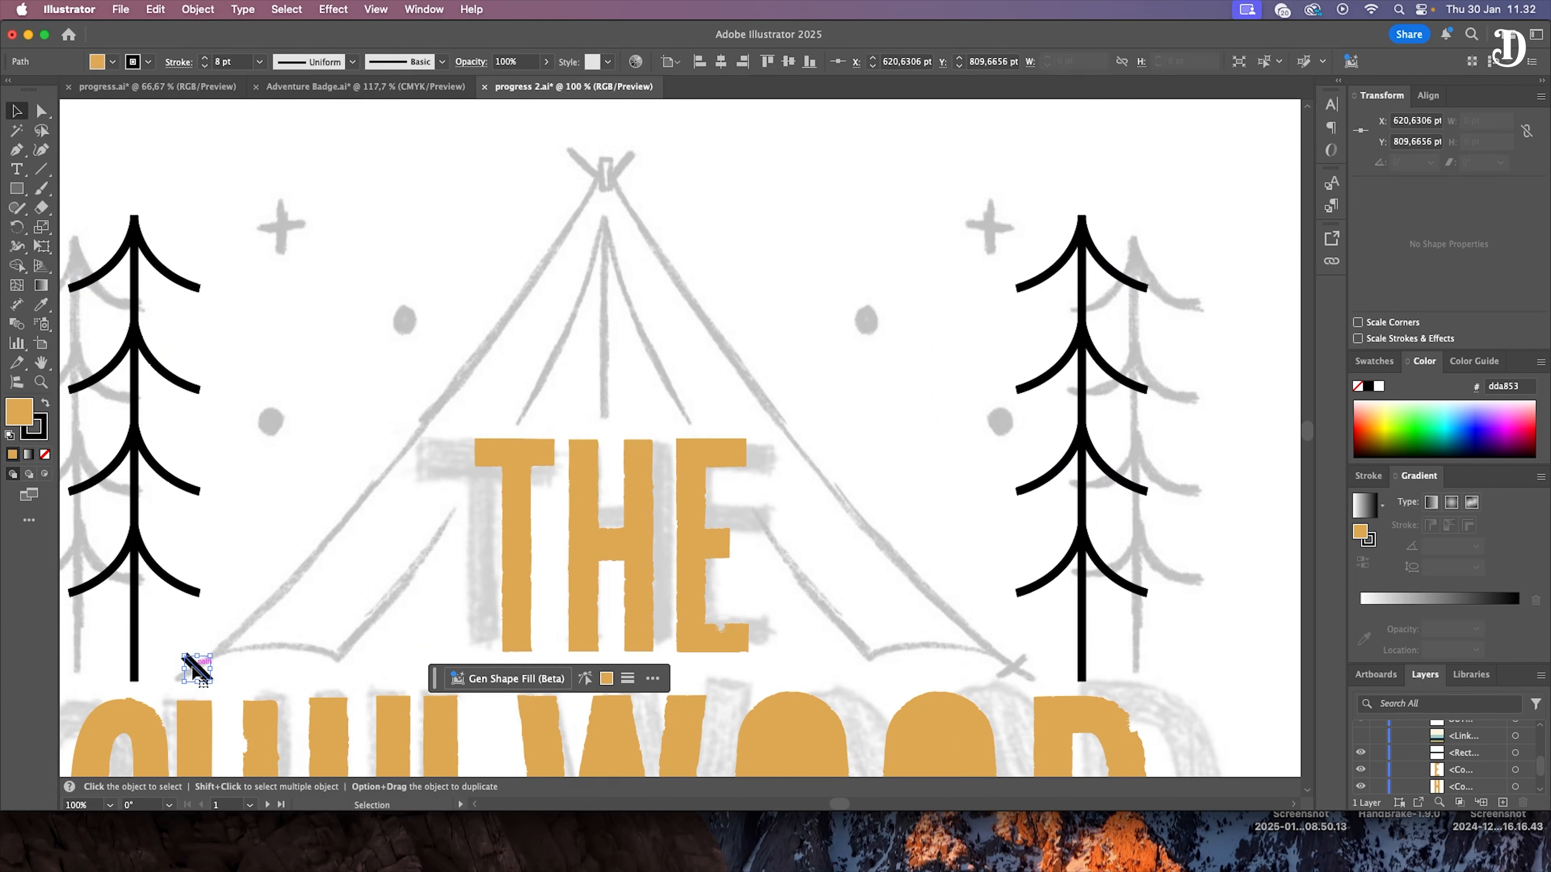
# Step: Start a Pen tool path at the crossed peg on the sketched tent's lower-left corner
pyautogui.click(197, 669)
pyautogui.press('p')
pyautogui.click(175, 677)
pyautogui.click(334, 543)
pyautogui.click(436, 404)
pyautogui.click(538, 264)
pyautogui.moveTo(538, 265); pyautogui.dragTo(533, 268)
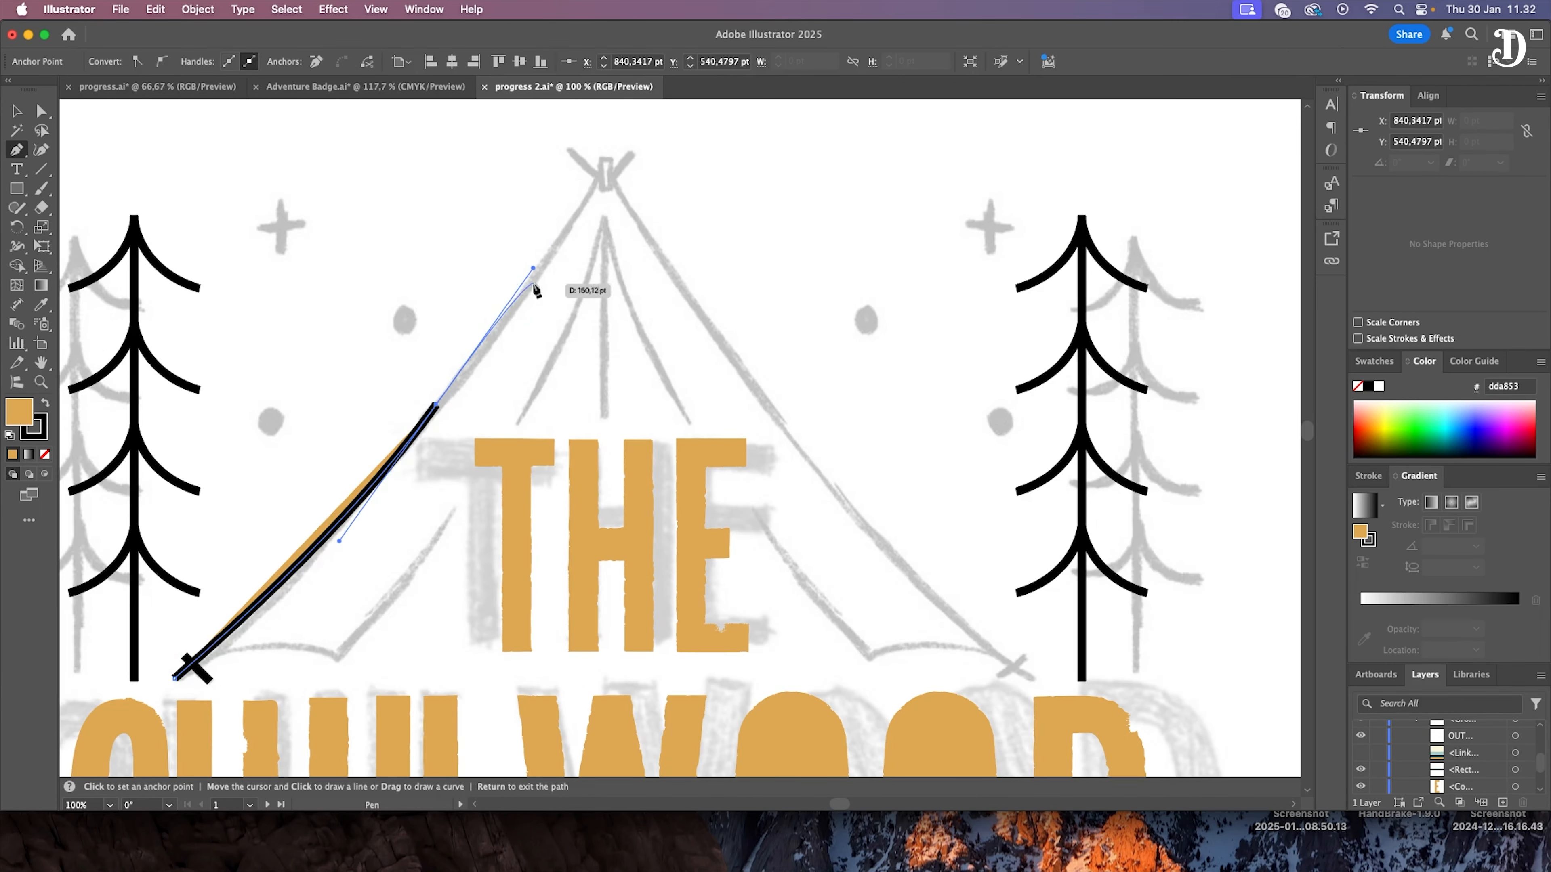
pyautogui.click(44, 454)
pyautogui.click(604, 179)
pyautogui.press('super+z')
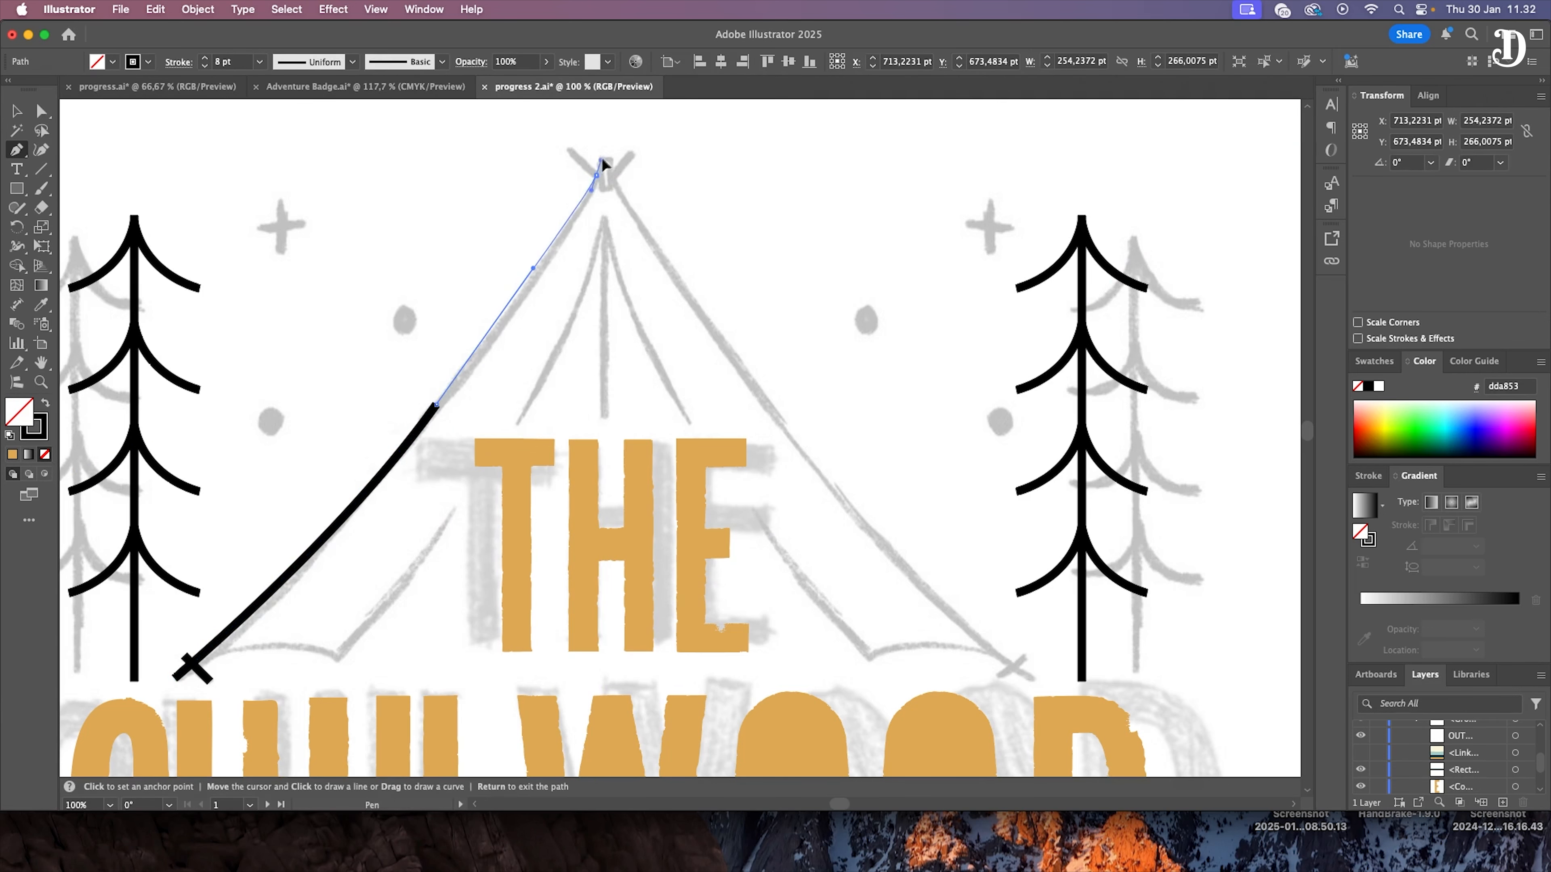
pyautogui.press('super+z')
pyautogui.press('super+z')
# Step: Trace the tent's left outer edge as an unfilled curve up to the peak, ending with the short pole tip
pyautogui.moveTo(433, 414); pyautogui.dragTo(526, 282)
pyautogui.click(598, 175)
pyautogui.click(45, 455)
pyautogui.click(568, 150)
# Step: Nudge the middle anchor of the tent's left outer edge to follow the sketch
pyautogui.click(42, 111)
pyautogui.click(391, 269)
pyautogui.click(476, 354)
pyautogui.moveTo(433, 414); pyautogui.dragTo(435, 419)
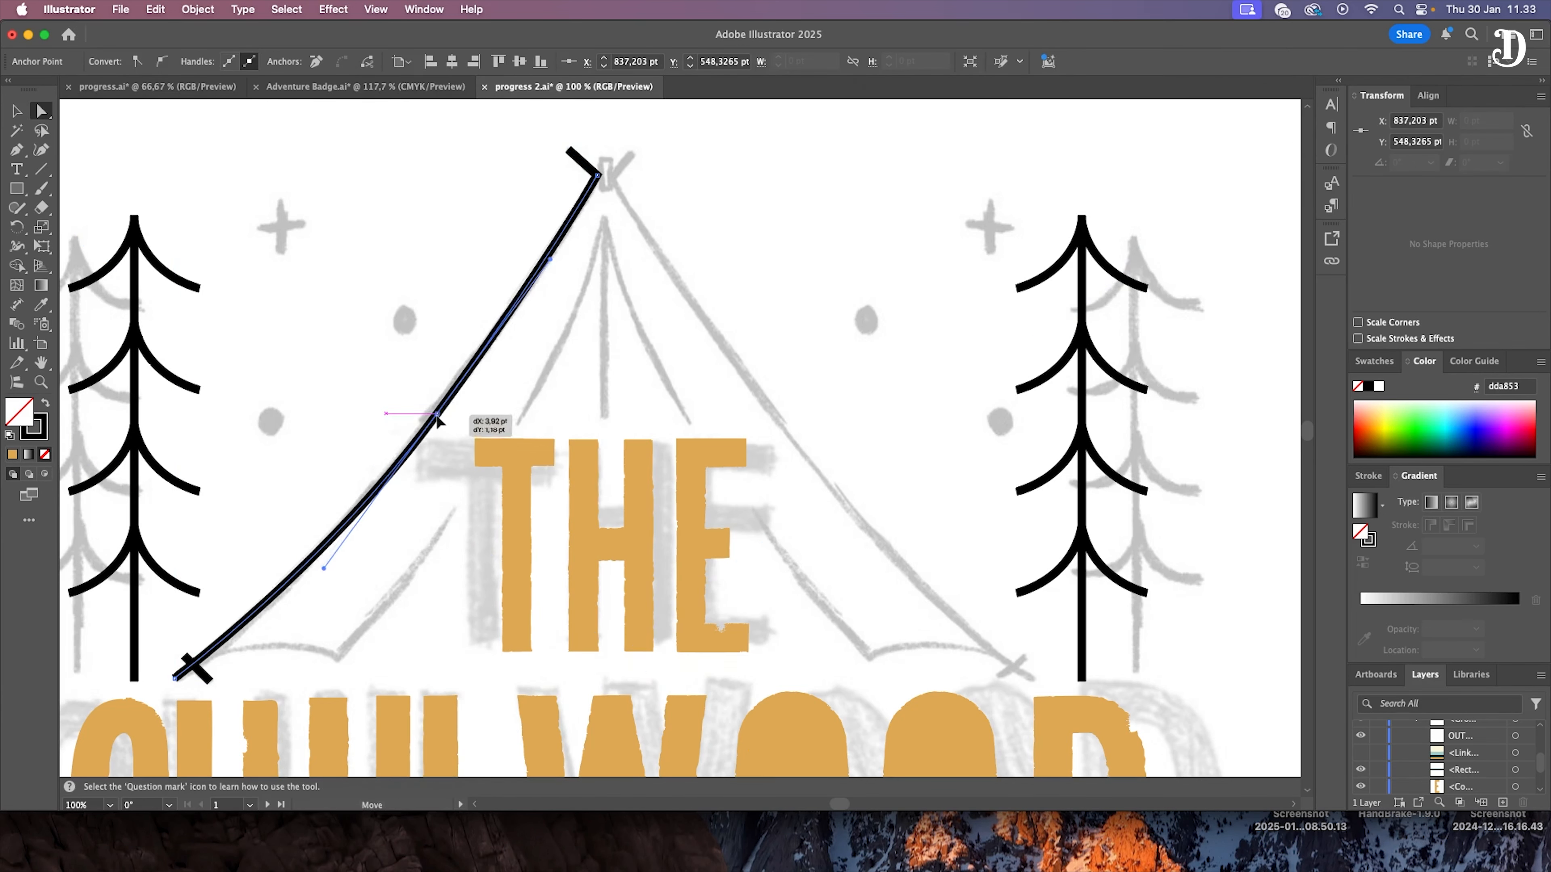
pyautogui.click(366, 379)
# Step: Trace the tent's left flap with a curved hem and a long inner edge rising to just below the peak
pyautogui.scroll(-2, 366, 379)
pyautogui.click(17, 150)
pyautogui.click(205, 601)
pyautogui.moveTo(338, 609); pyautogui.dragTo(393, 640)
pyautogui.moveTo(529, 362)
pyautogui.mouseDown()
pyautogui.moveTo(616, 146)
pyautogui.moveTo(630, 226)
pyautogui.mouseUp()
pyautogui.click(606, 170)
pyautogui.press('super+z')
pyautogui.scroll(3, 574, 269)
pyautogui.press('super+z')
pyautogui.moveTo(601, 317); pyautogui.dragTo(625, 253)
pyautogui.press('super+z')
pyautogui.click(602, 318)
# Step: Adjust the anchors and handles of the left flap's inner edge into one smooth curve
pyautogui.moveTo(528, 509)
pyautogui.mouseDown()
pyautogui.moveTo(478, 567)
pyautogui.moveTo(521, 508)
pyautogui.mouseUp()
pyautogui.press('a')
pyautogui.moveTo(572, 451); pyautogui.dragTo(553, 449)
pyautogui.moveTo(602, 317); pyautogui.dragTo(606, 317)
pyautogui.moveTo(552, 449)
pyautogui.mouseDown()
pyautogui.moveTo(557, 469)
pyautogui.moveTo(561, 441)
pyautogui.mouseUp()
pyautogui.moveTo(494, 557); pyautogui.dragTo(443, 658)
pyautogui.moveTo(559, 440); pyautogui.dragTo(541, 472)
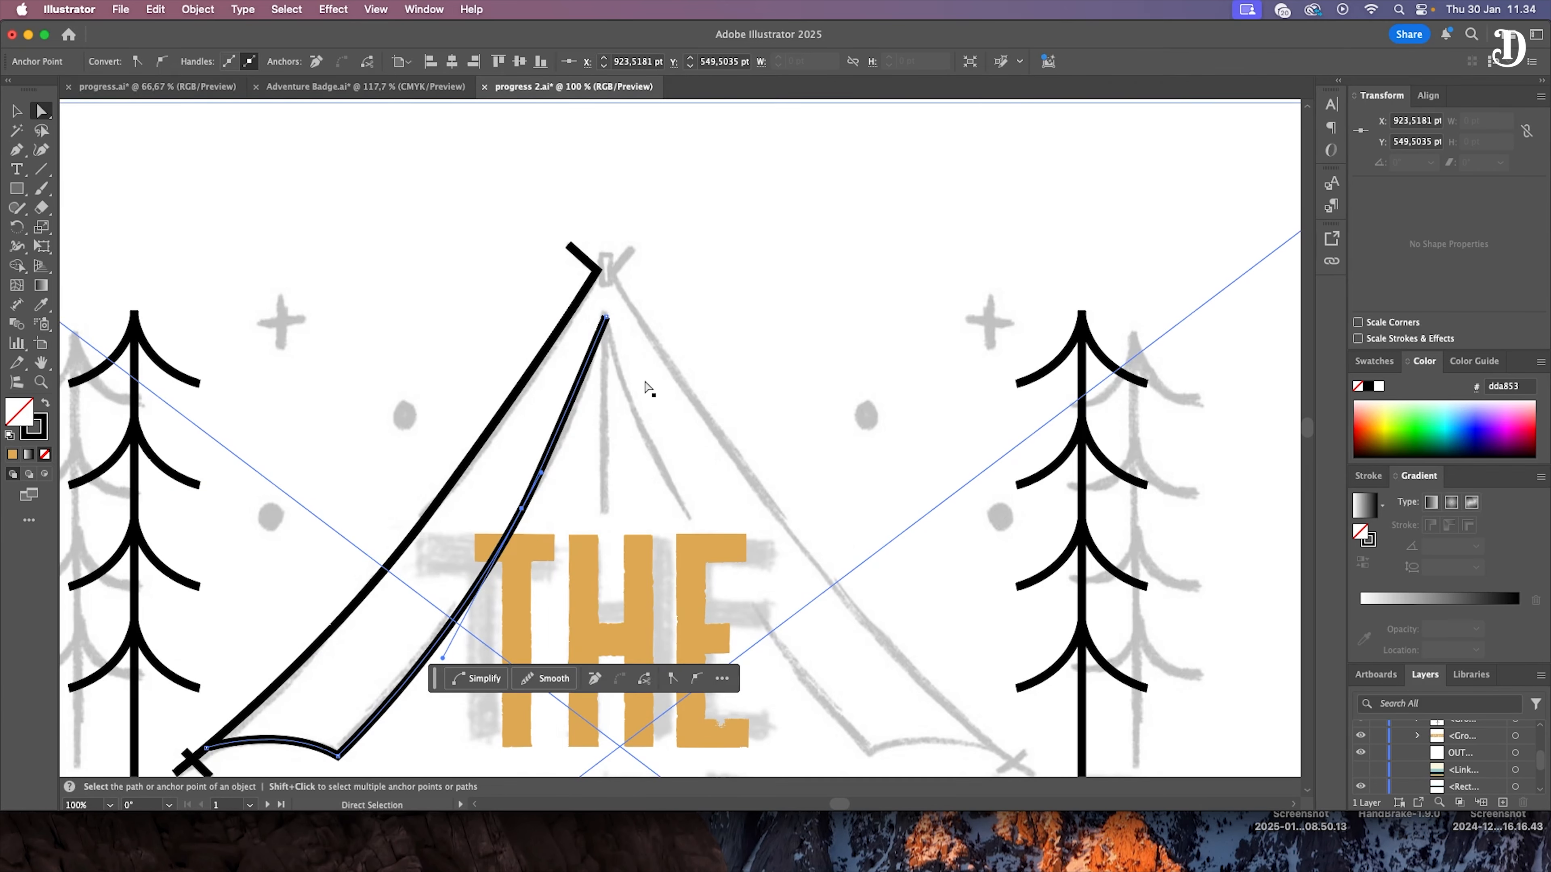
# Step: Select all the paths of the tent's left half and place a copy of them to the right
pyautogui.press('v')
pyautogui.scroll(-2, 795, 304)
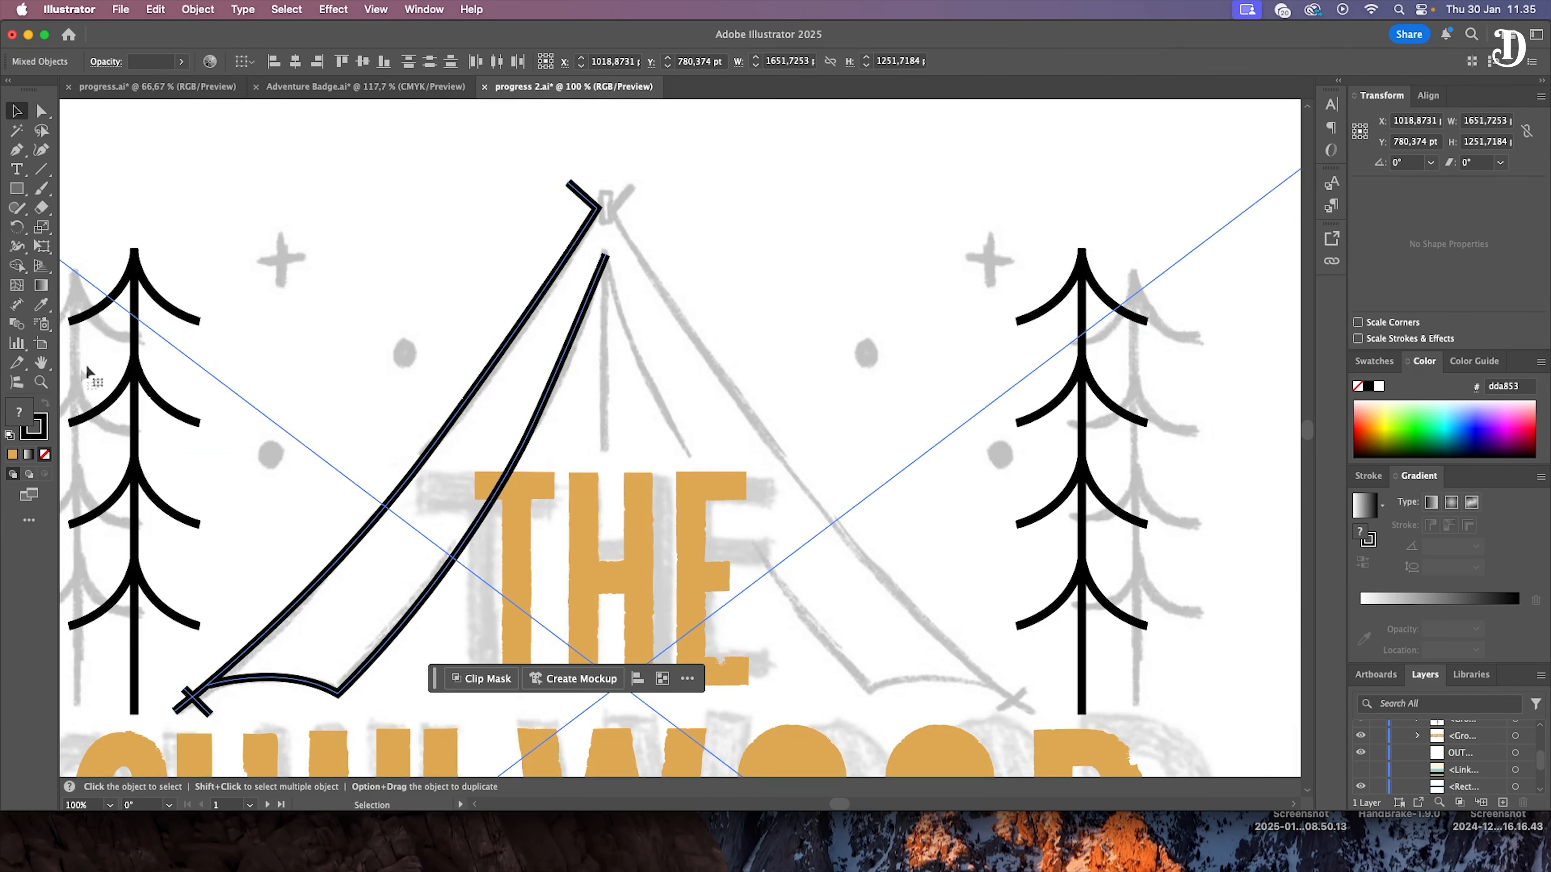
pyautogui.keyDown('shift'); pyautogui.click(315, 315); pyautogui.keyUp('shift')
pyautogui.moveTo(431, 489); pyautogui.dragTo(708, 480)
# Step: Reflect the copied half across the vertical axis and position it as the tent's right half
pyautogui.rightClick(707, 450)
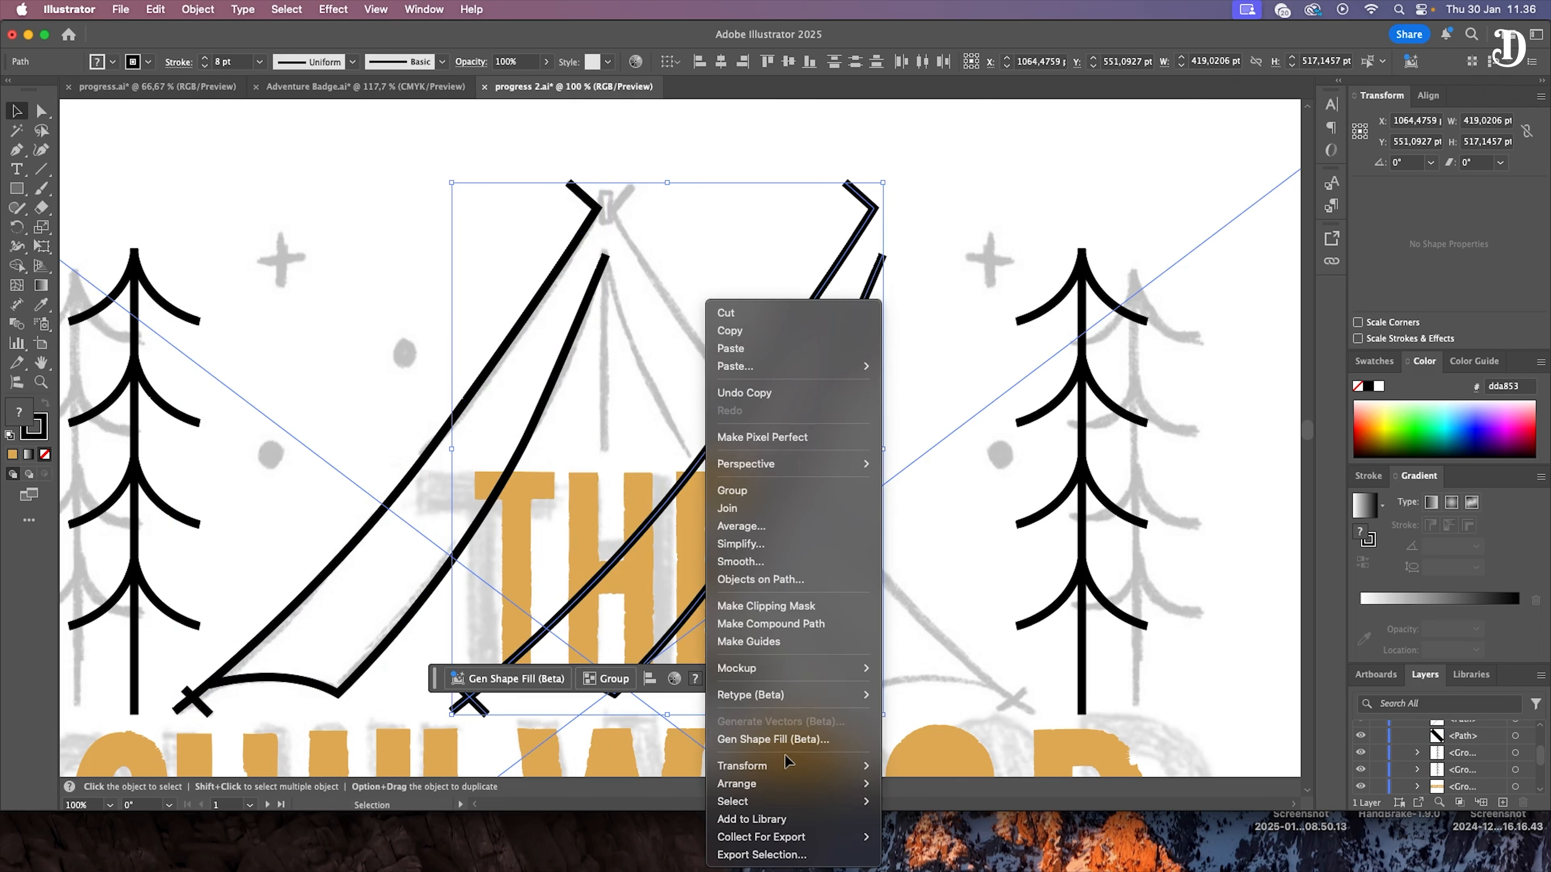
pyautogui.moveTo(794, 766)
pyautogui.click(895, 766)
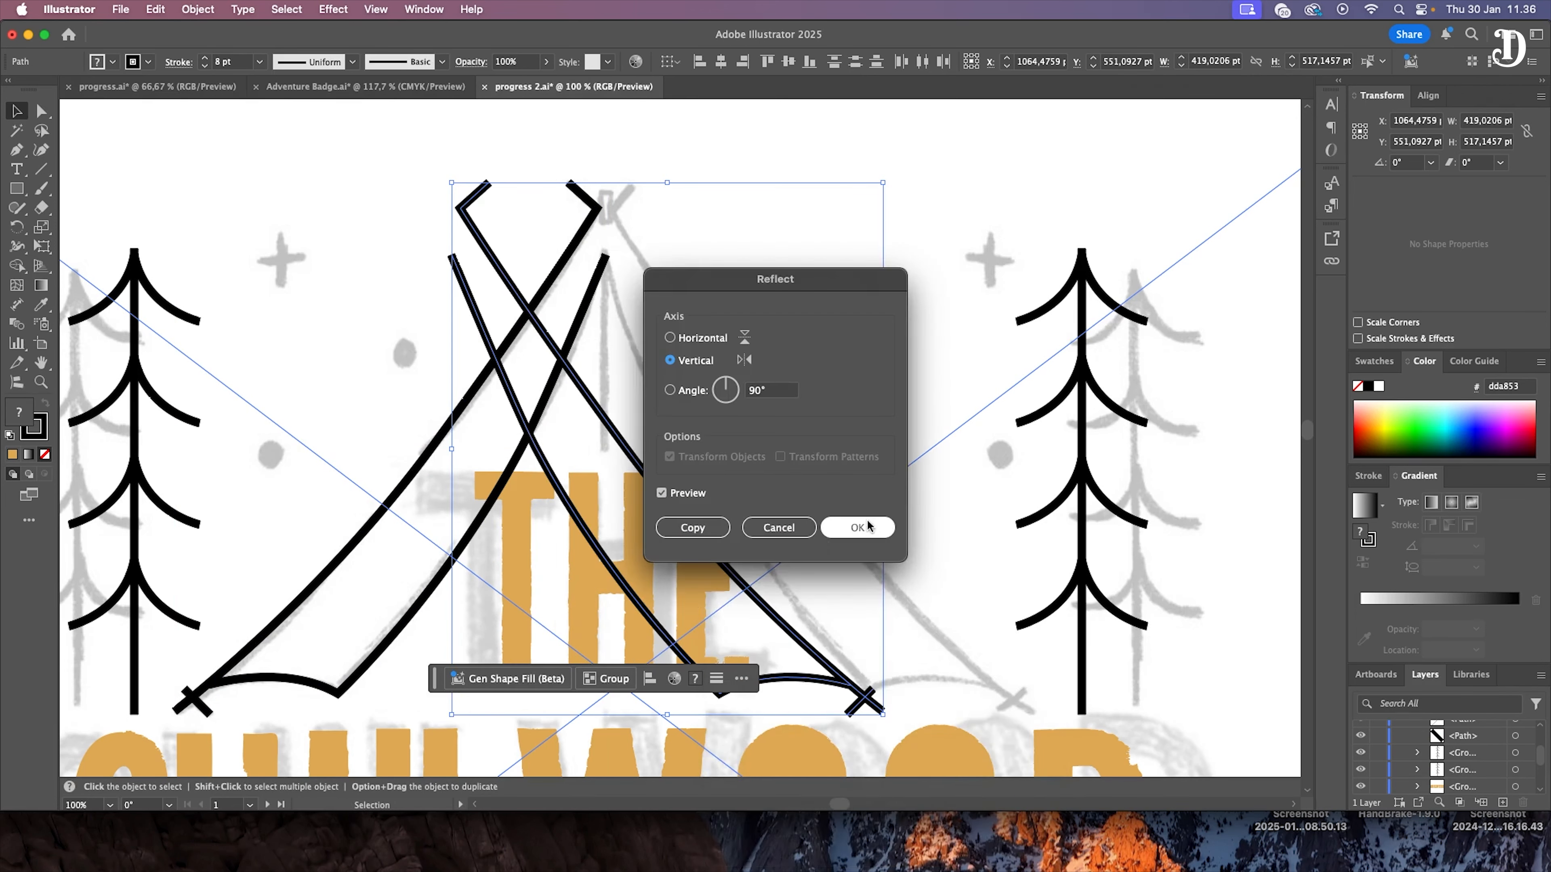
pyautogui.click(869, 526)
pyautogui.moveTo(702, 544); pyautogui.dragTo(848, 546)
# Step: Draw a straight vertical line from above the THE lettering up to where the two inner flap edges meet
pyautogui.press('p')
pyautogui.click(606, 447)
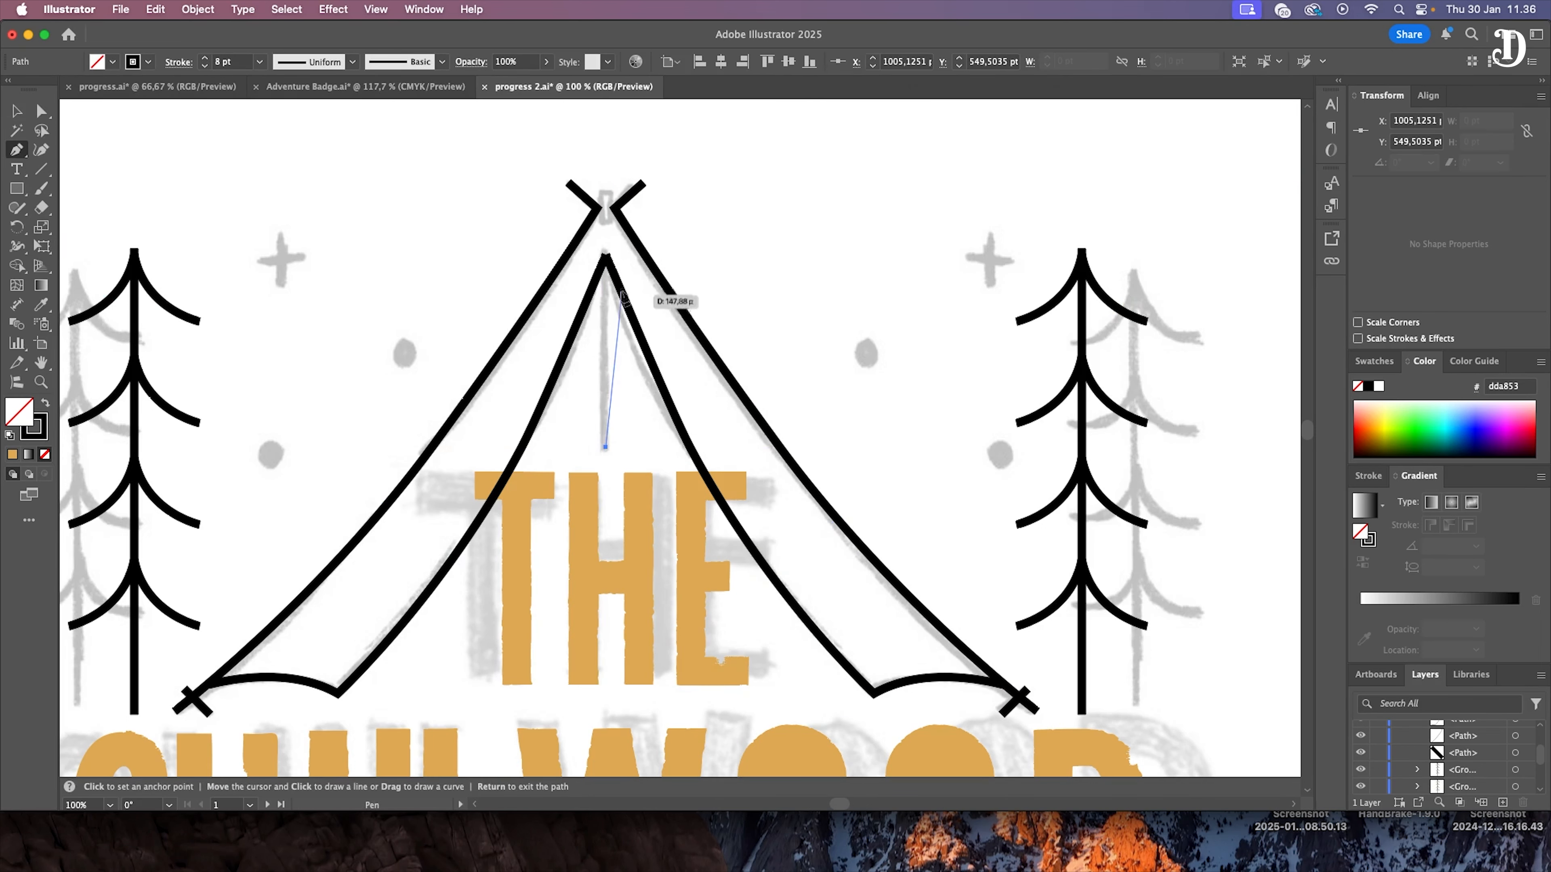
pyautogui.click(606, 250)
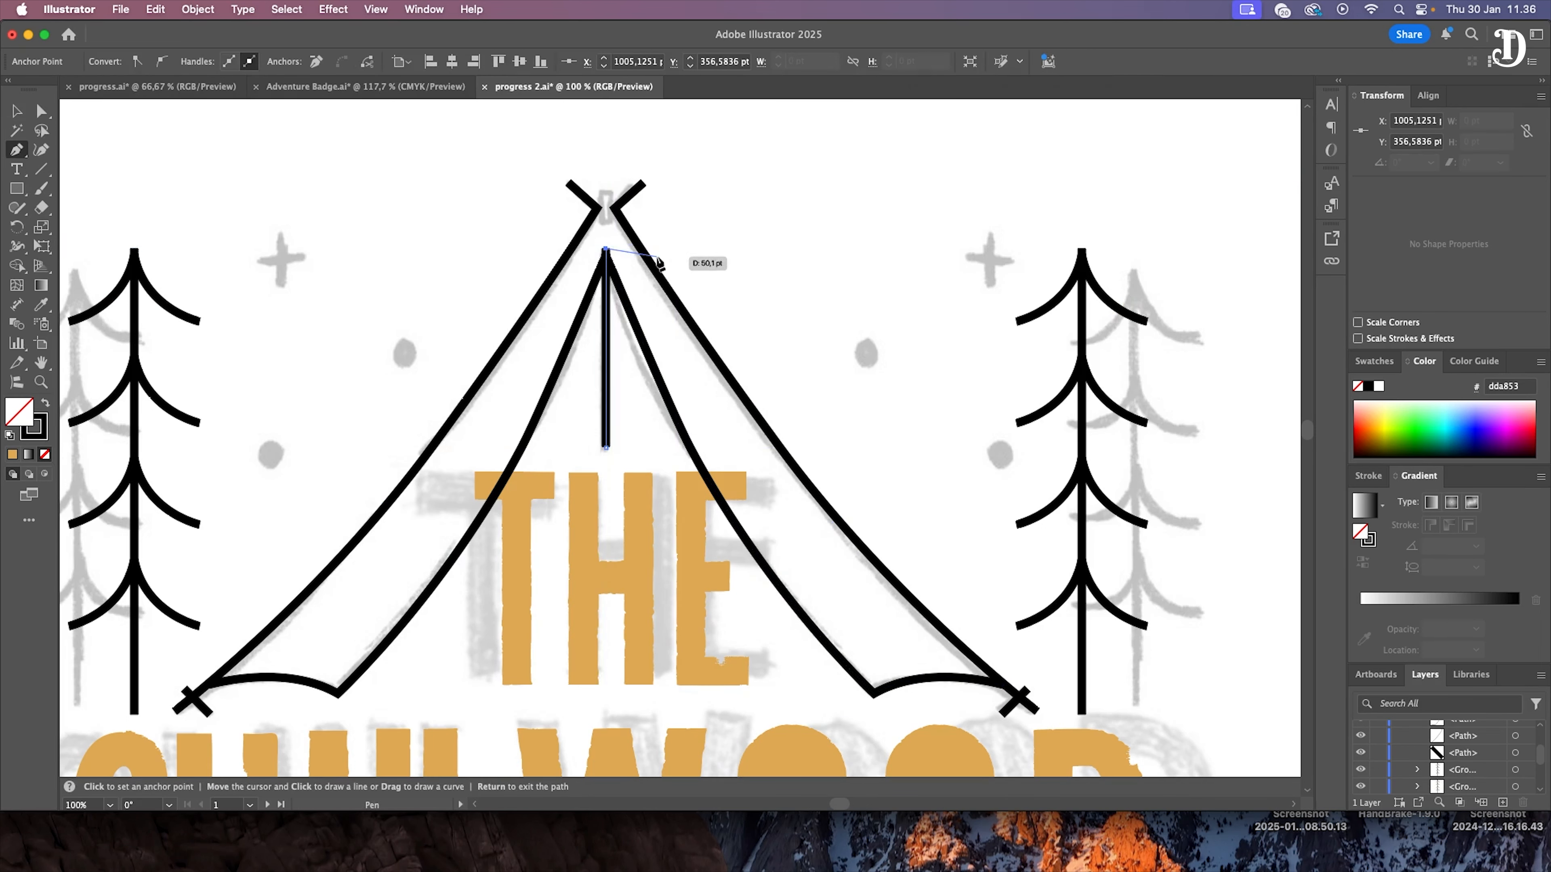
pyautogui.click(14, 112)
pyautogui.click(453, 163)
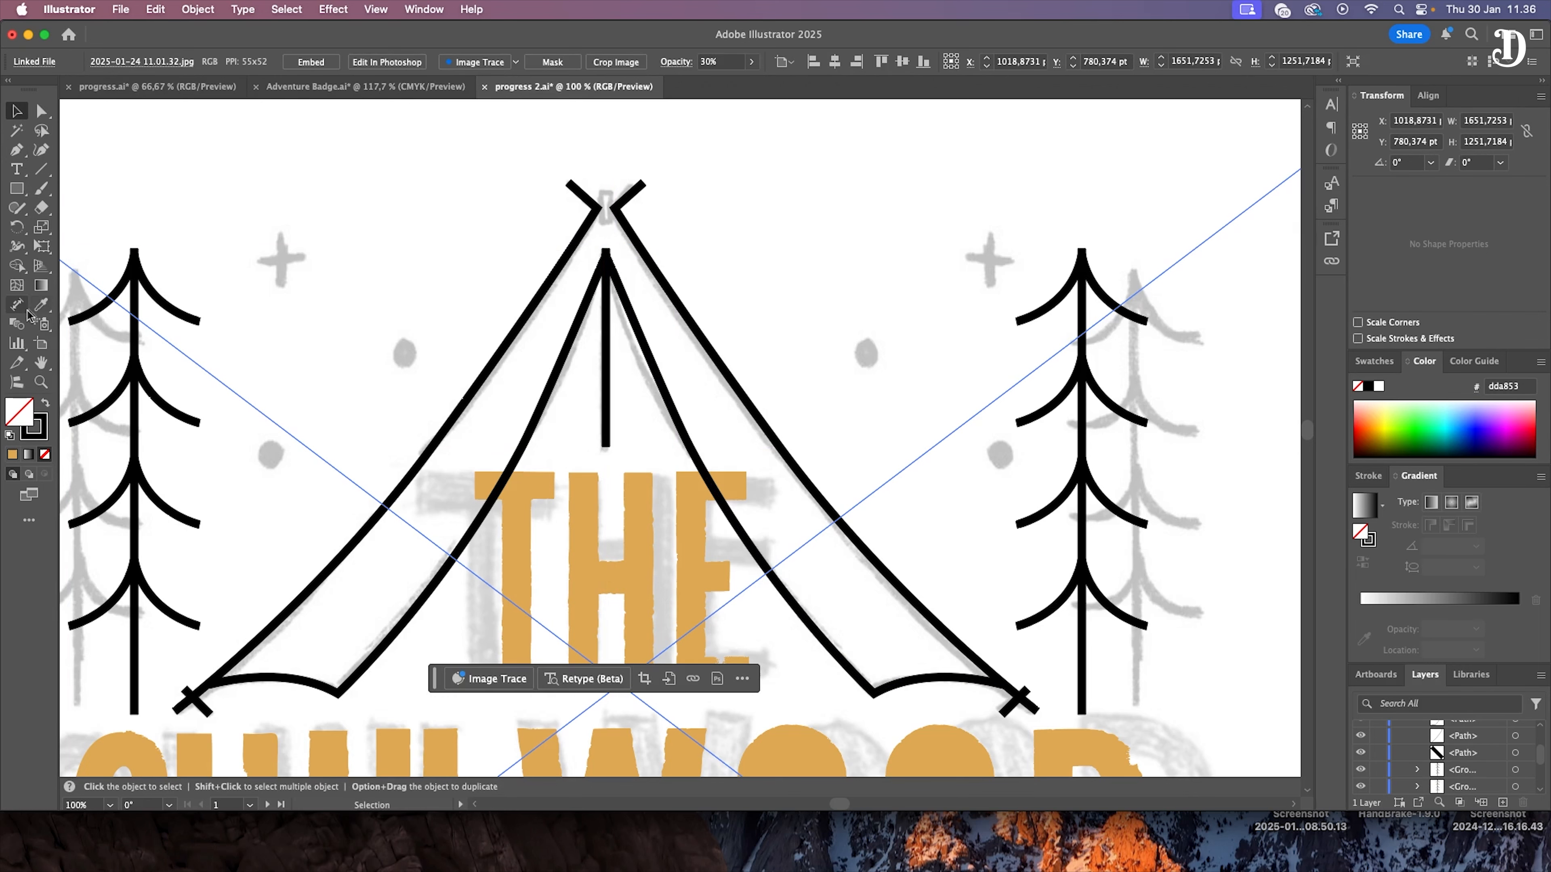
# Step: Draw a small outlined rectangle and fit it over the tent's peak where the poles cross
pyautogui.click(37, 383)
pyautogui.click(643, 229)
pyautogui.click(652, 475)
pyautogui.click(20, 190)
pyautogui.moveTo(438, 257); pyautogui.dragTo(480, 356)
pyautogui.press('v')
pyautogui.moveTo(485, 282); pyautogui.dragTo(666, 323)
pyautogui.moveTo(664, 396); pyautogui.dragTo(654, 386)
pyautogui.press('super+z')
pyautogui.moveTo(655, 360); pyautogui.dragTo(661, 360)
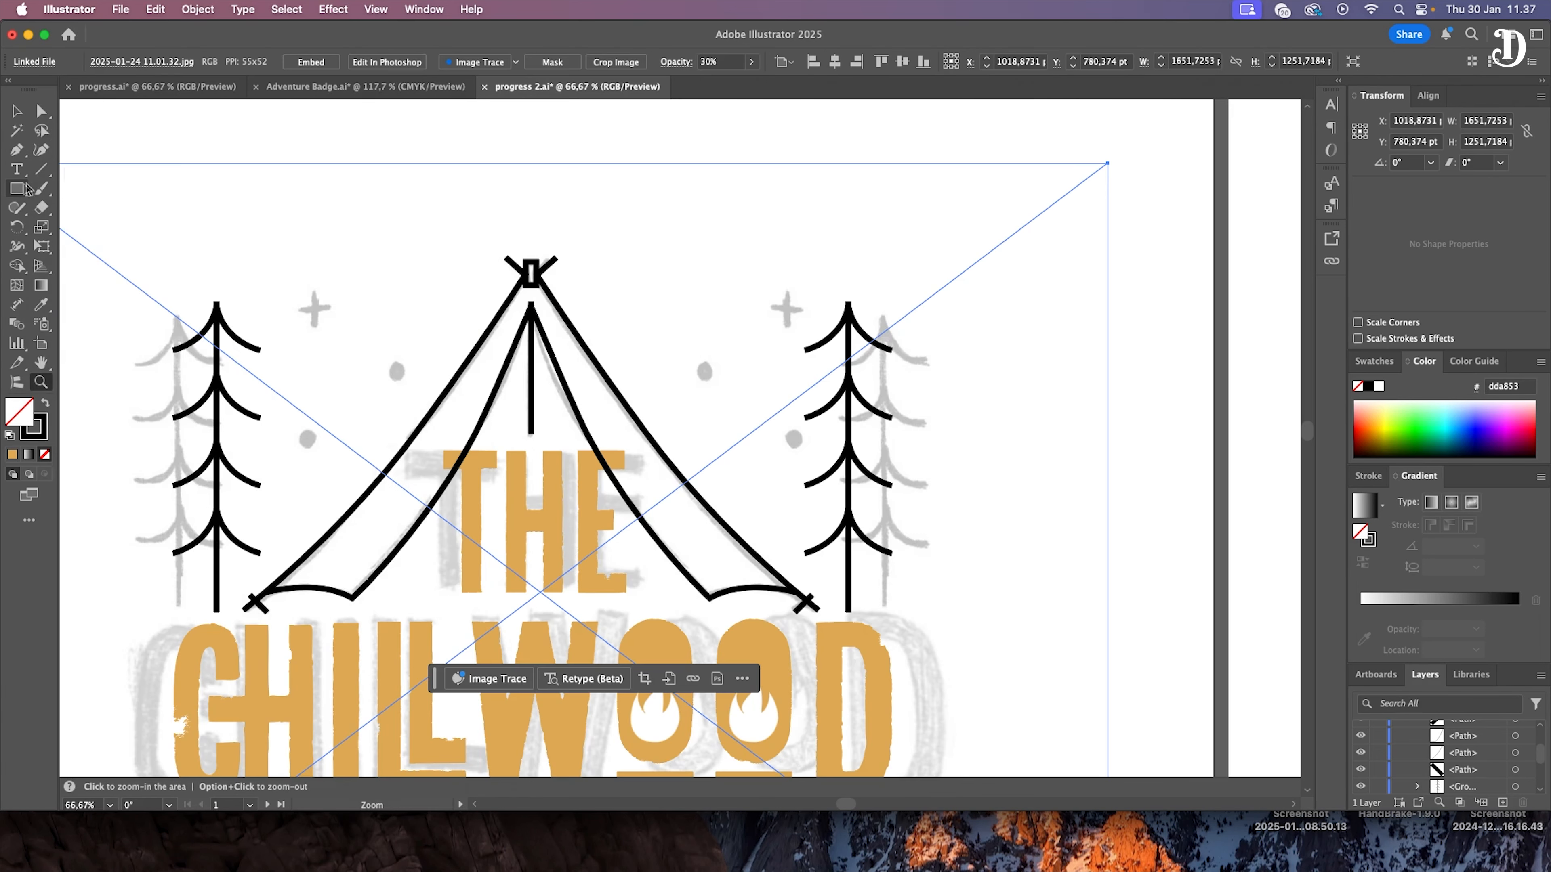
# Step: Draw a vertical rounded bar about 9.4 by 54.4 pt over the left sketched star, with black fill and no stroke
pyautogui.click(17, 190)
pyautogui.moveTo(12, 194); pyautogui.dragTo(91, 206)
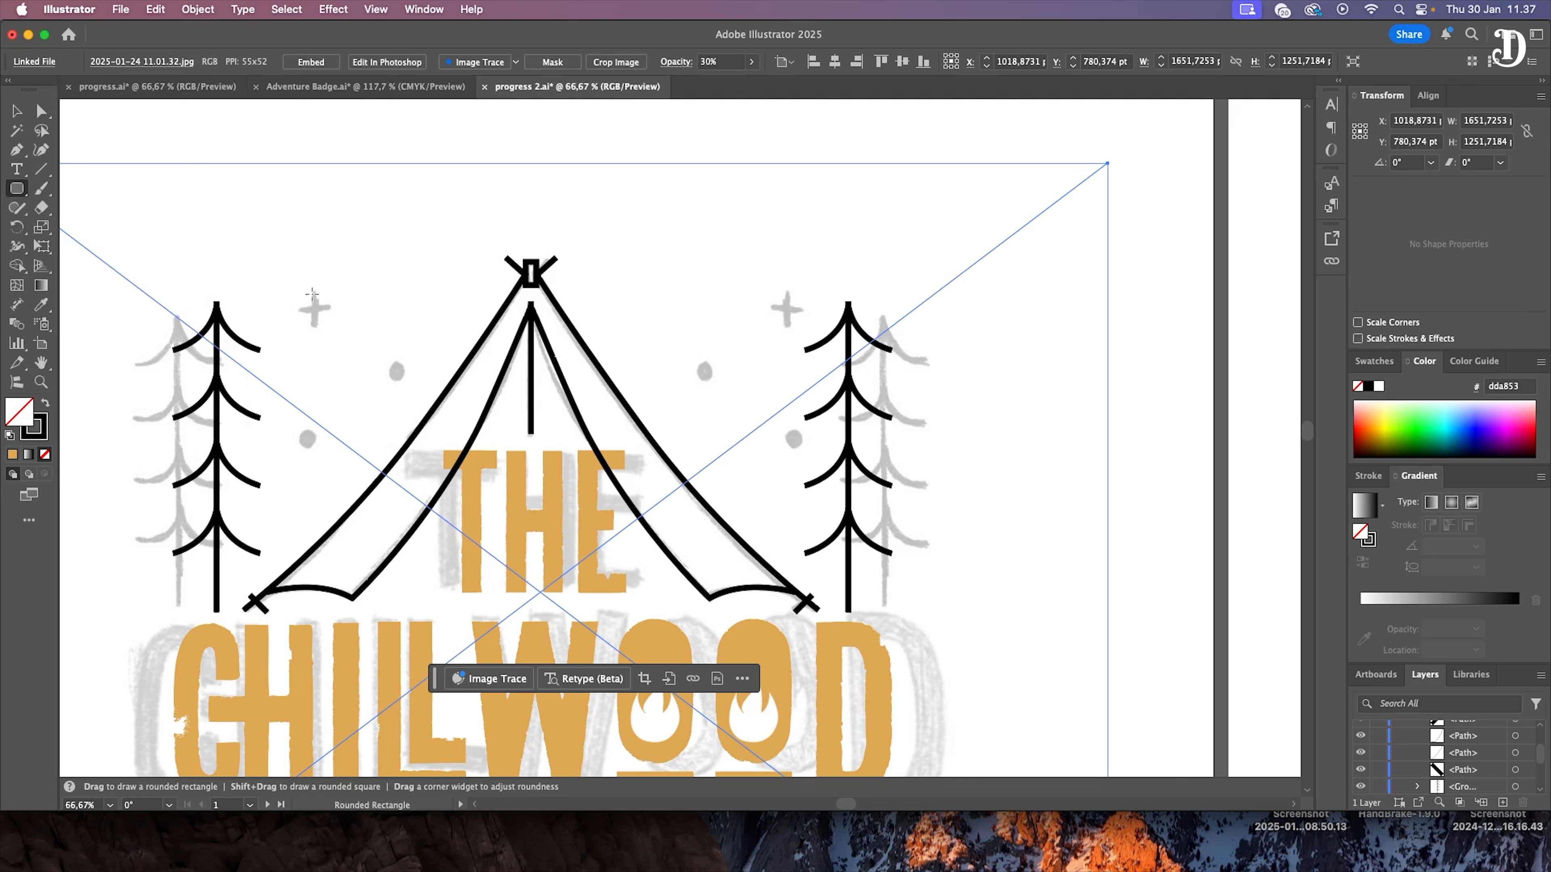
pyautogui.moveTo(310, 293); pyautogui.dragTo(316, 328)
pyautogui.click(46, 405)
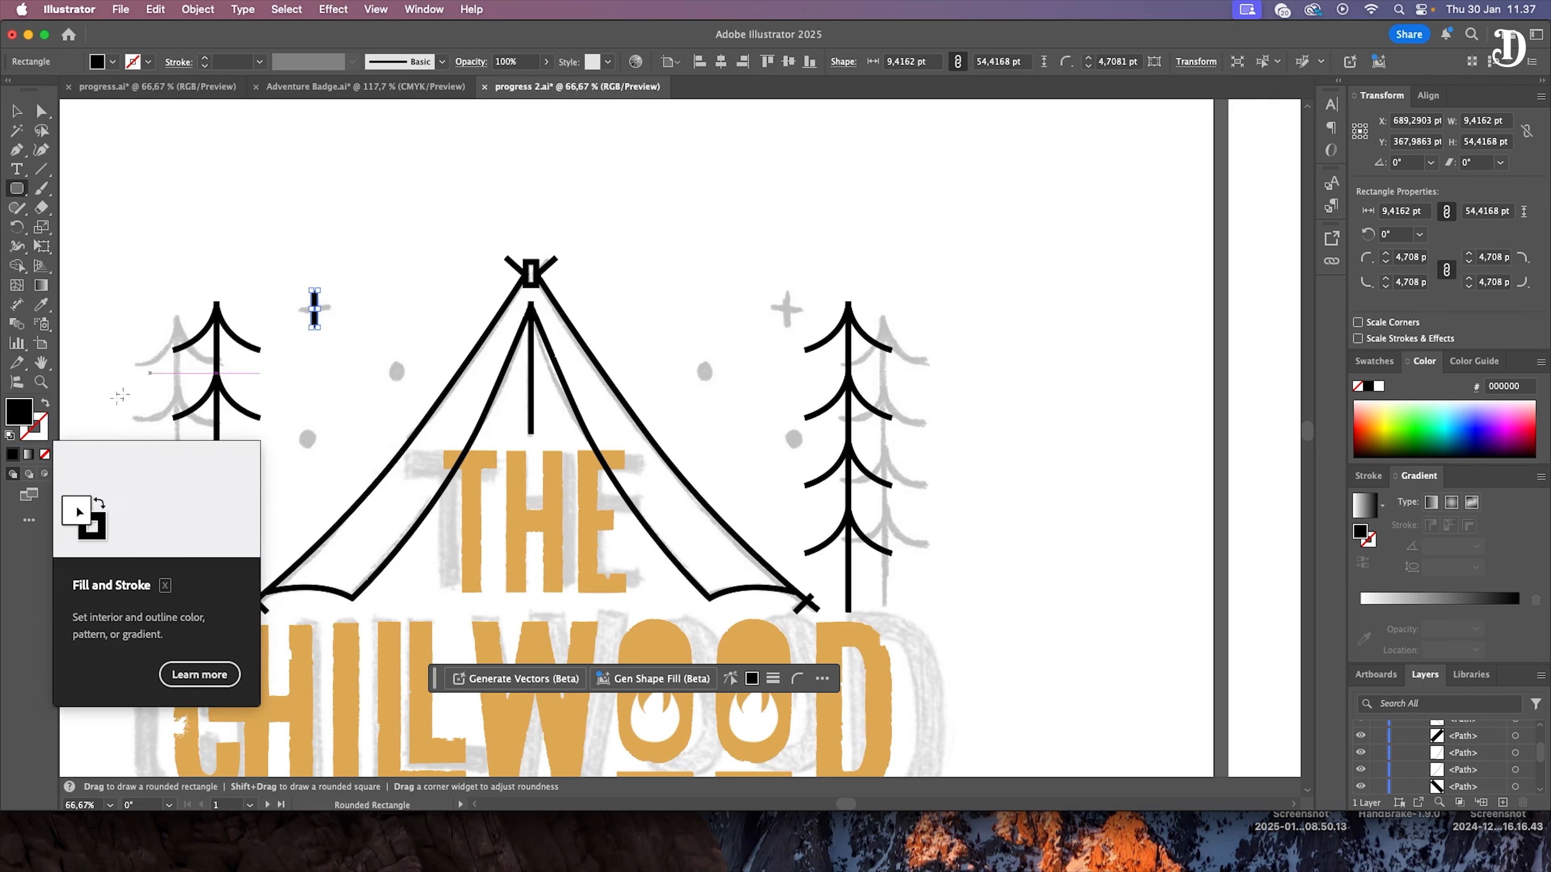
# Step: Turn the bar into a plus-shaped star with a crossing copy and duplicate the star to the tent's other side
pyautogui.press('v')
pyautogui.moveTo(316, 306); pyautogui.dragTo(352, 305)
pyautogui.moveTo(359, 288)
pyautogui.mouseDown()
pyautogui.moveTo(372, 315)
pyautogui.moveTo(325, 311)
pyautogui.moveTo(803, 326)
pyautogui.mouseUp()
pyautogui.keyDown('shift'); pyautogui.click(315, 318); pyautogui.keyUp('shift')
pyautogui.click(702, 257)
# Step: Draw solid black circles with the Ellipse tool over the sketched dots on both sides of the tent
pyautogui.moveTo(19, 190); pyautogui.dragTo(80, 228)
pyautogui.moveTo(390, 363)
pyautogui.mouseDown()
pyautogui.moveTo(422, 391)
pyautogui.moveTo(308, 440)
pyautogui.moveTo(705, 371)
pyautogui.mouseUp()
pyautogui.press('v')
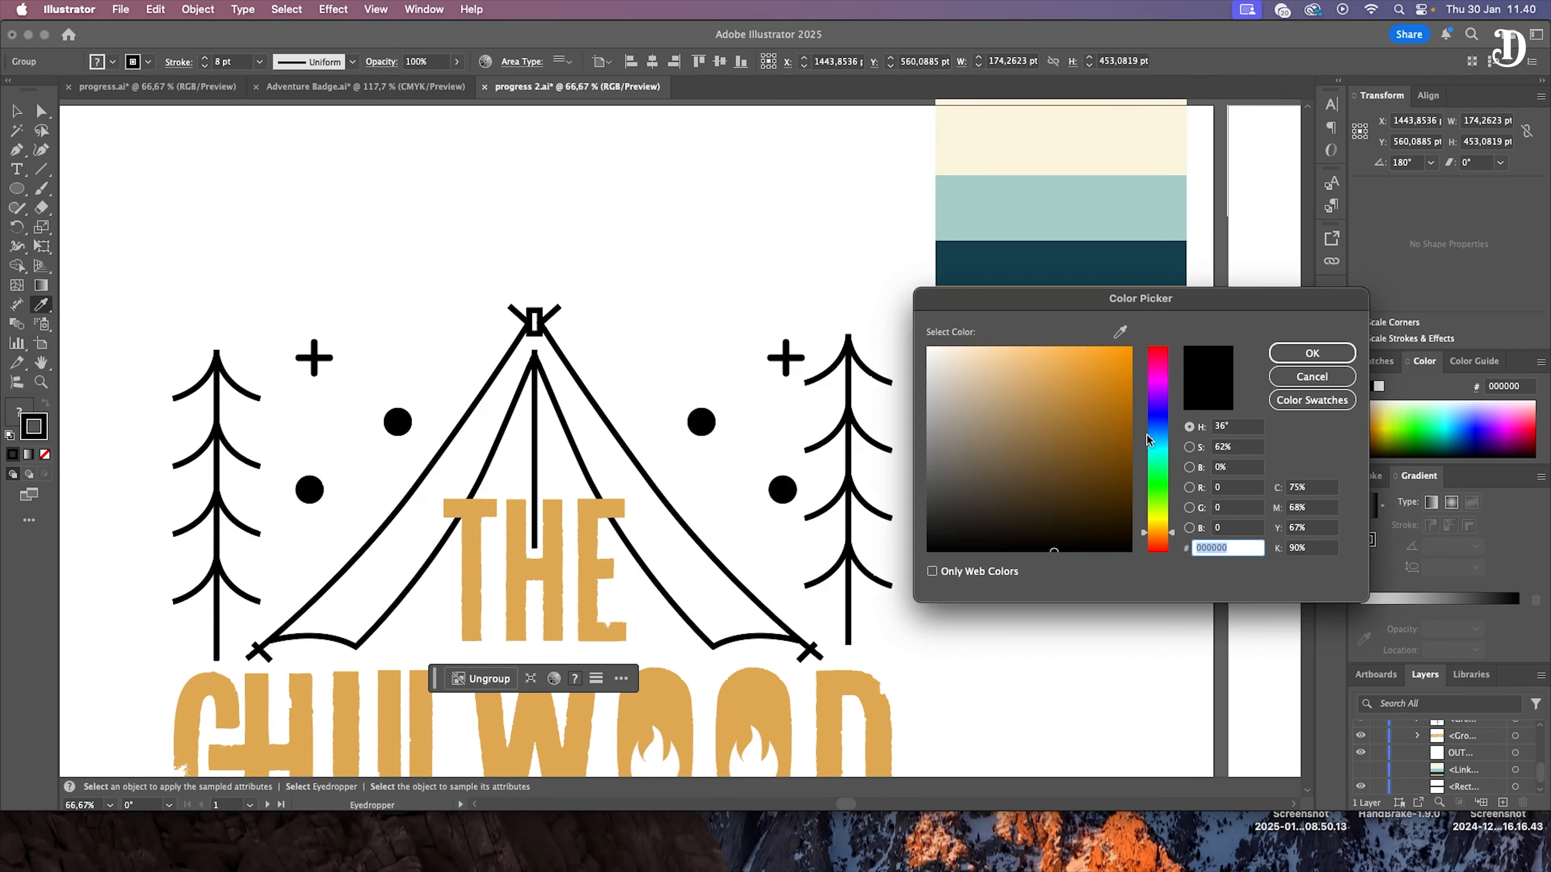
# Step: Recolour the right tree's stroke to the dark teal #16404d sampled from the palette
pyautogui.moveTo(1125, 316); pyautogui.dragTo(1124, 416)
pyautogui.click(1119, 332)
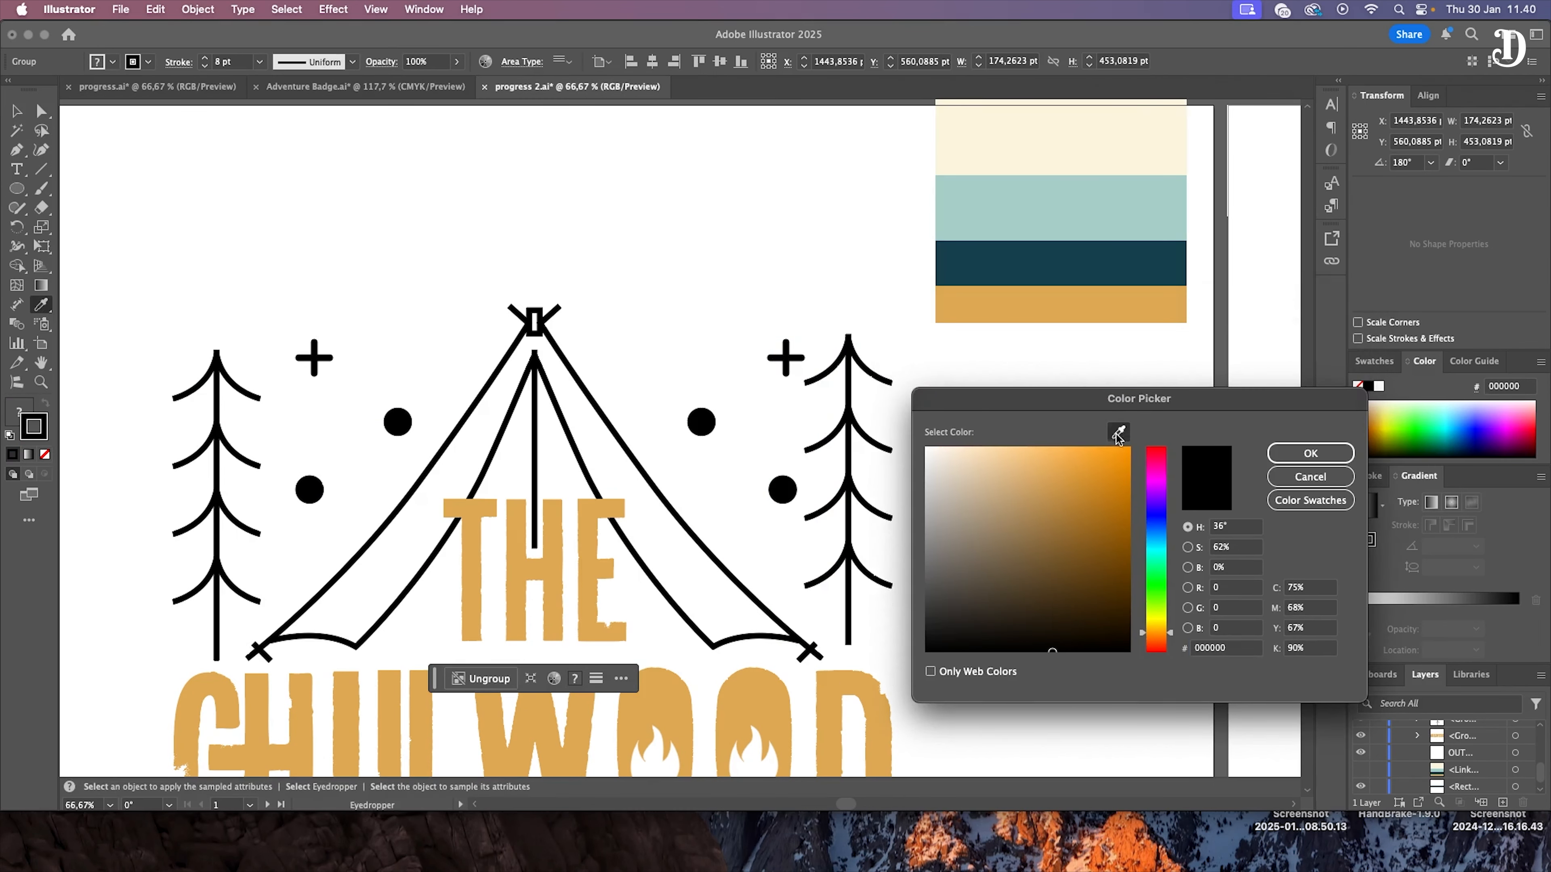
pyautogui.click(1069, 264)
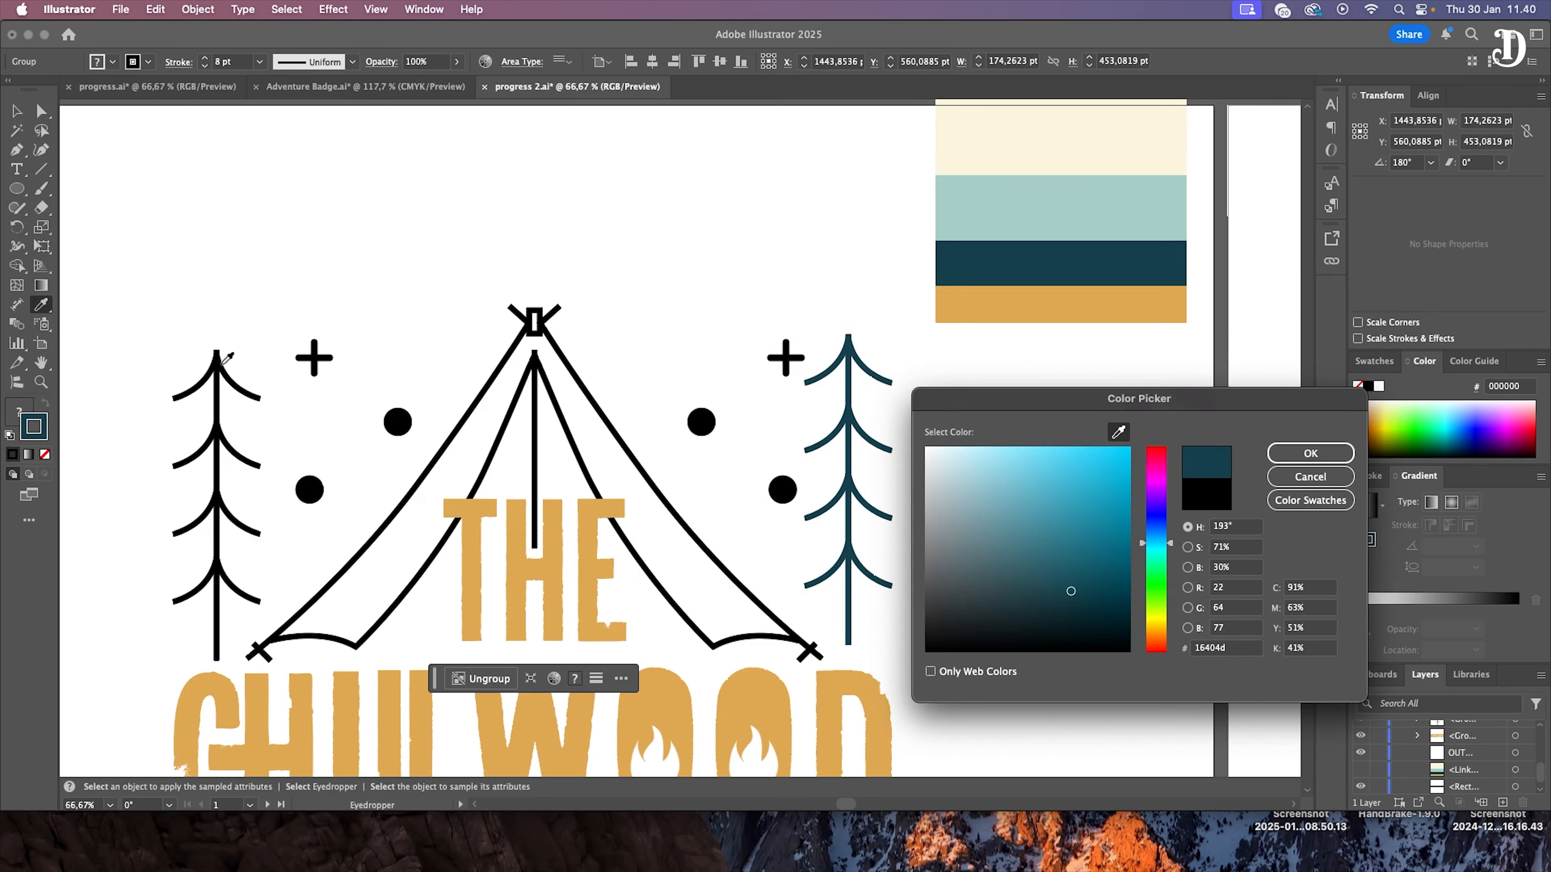
pyautogui.press('Return')
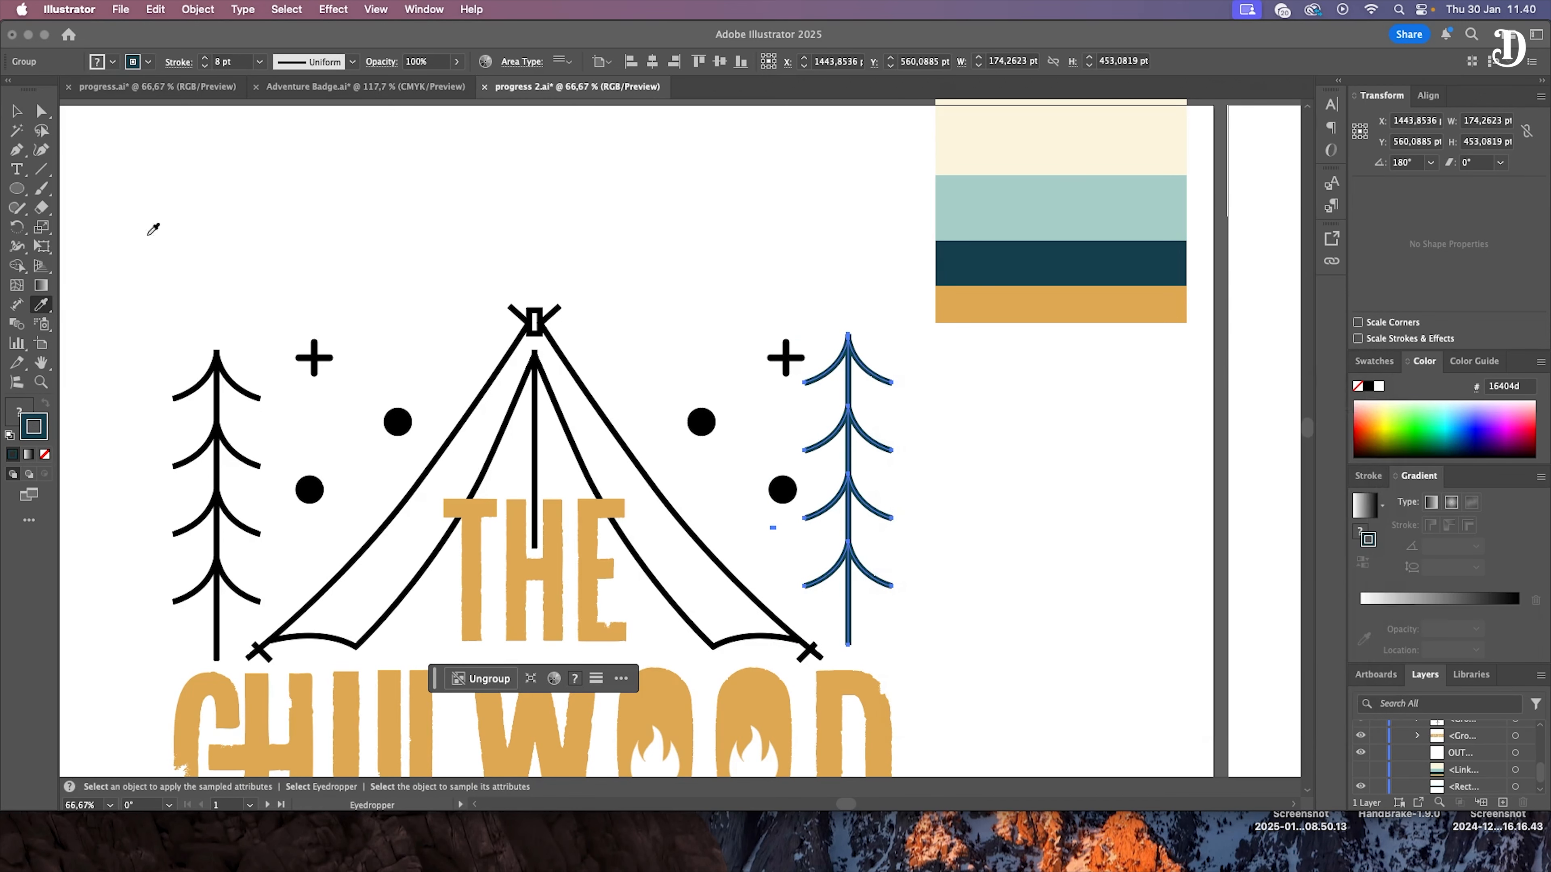
# Step: Give the left tree's stroke the same dark teal #16404d sampled from the palette
pyautogui.click(26, 114)
pyautogui.click(166, 173)
pyautogui.moveTo(261, 312); pyautogui.dragTo(192, 421)
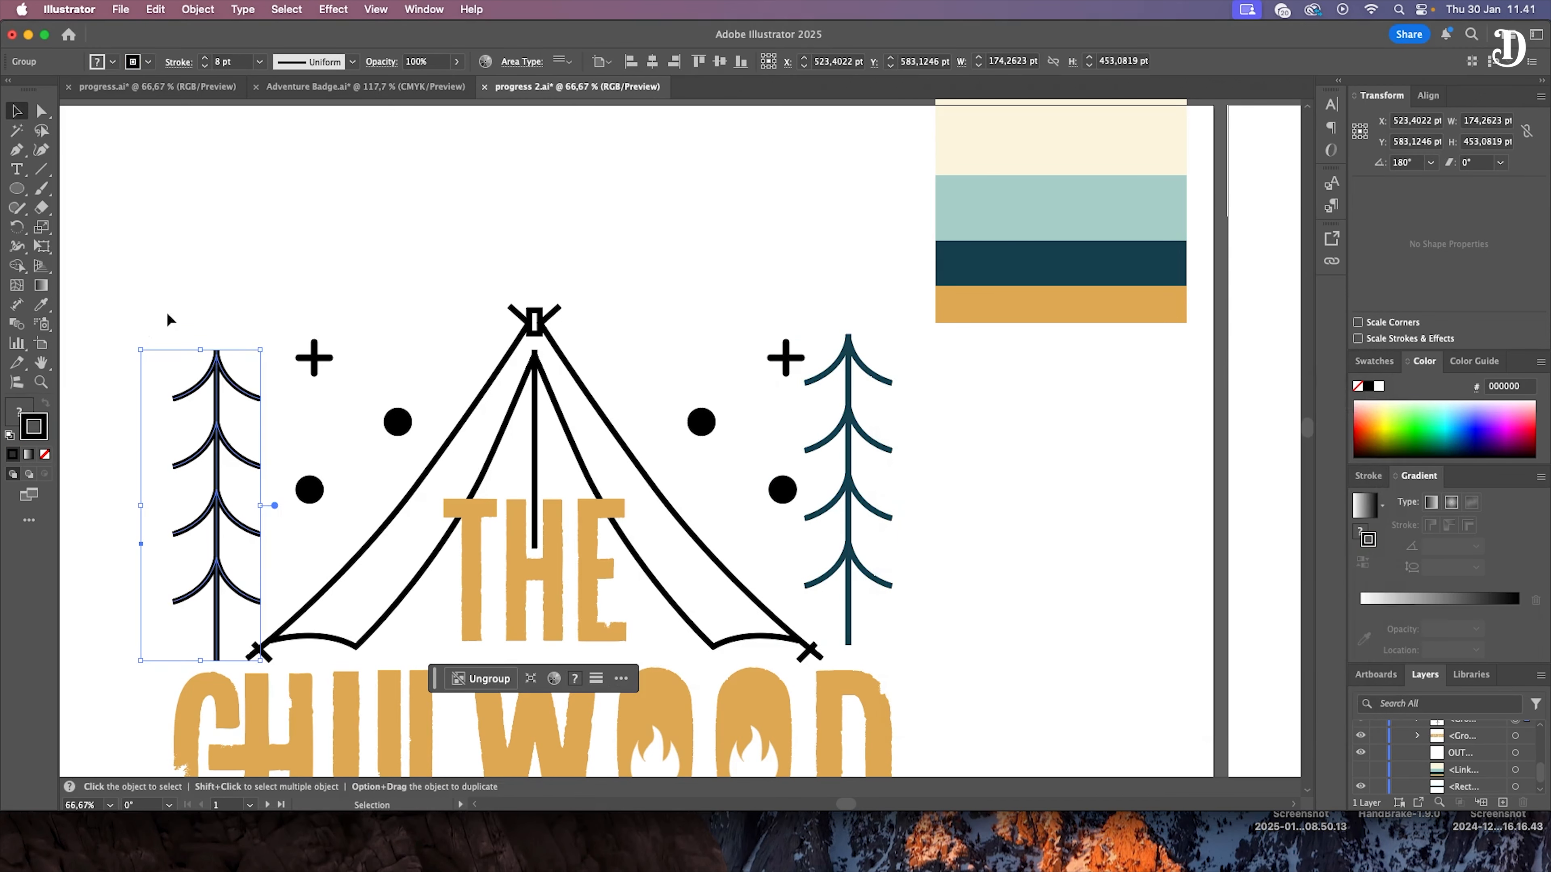
pyautogui.doubleClick(34, 427)
pyautogui.click(1122, 433)
pyautogui.click(1026, 264)
pyautogui.press('Return')
# Step: Recolour the whole tent, including its peak piece, with the palette's dark teal #16404d
pyautogui.click(164, 146)
pyautogui.moveTo(655, 273); pyautogui.dragTo(576, 351)
pyautogui.press('i')
pyautogui.doubleClick(38, 426)
pyautogui.click(1096, 280)
pyautogui.press('Return')
pyautogui.press('v')
pyautogui.click(545, 341)
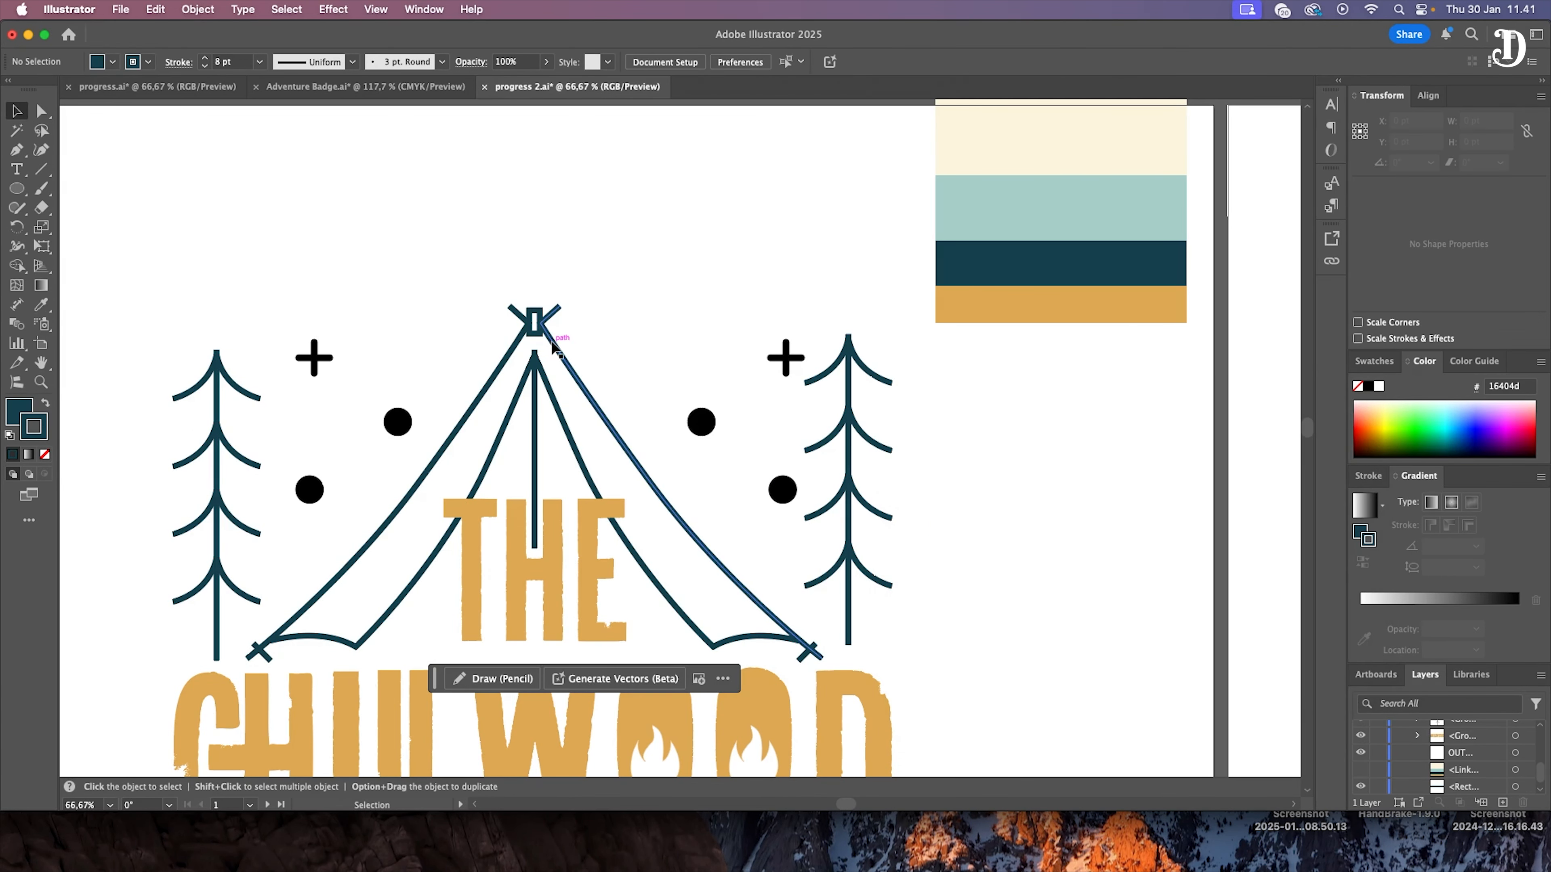
# Step: Colour the stars and dots on both sides of the tent with the palette's light teal #a6cdc6
pyautogui.moveTo(404, 337); pyautogui.dragTo(304, 496)
pyautogui.press('i')
pyautogui.click(989, 211)
pyautogui.press('v')
pyautogui.click(545, 271)
pyautogui.moveTo(797, 337); pyautogui.dragTo(671, 513)
pyautogui.press('i')
pyautogui.click(989, 211)
pyautogui.press('v')
pyautogui.click(647, 274)
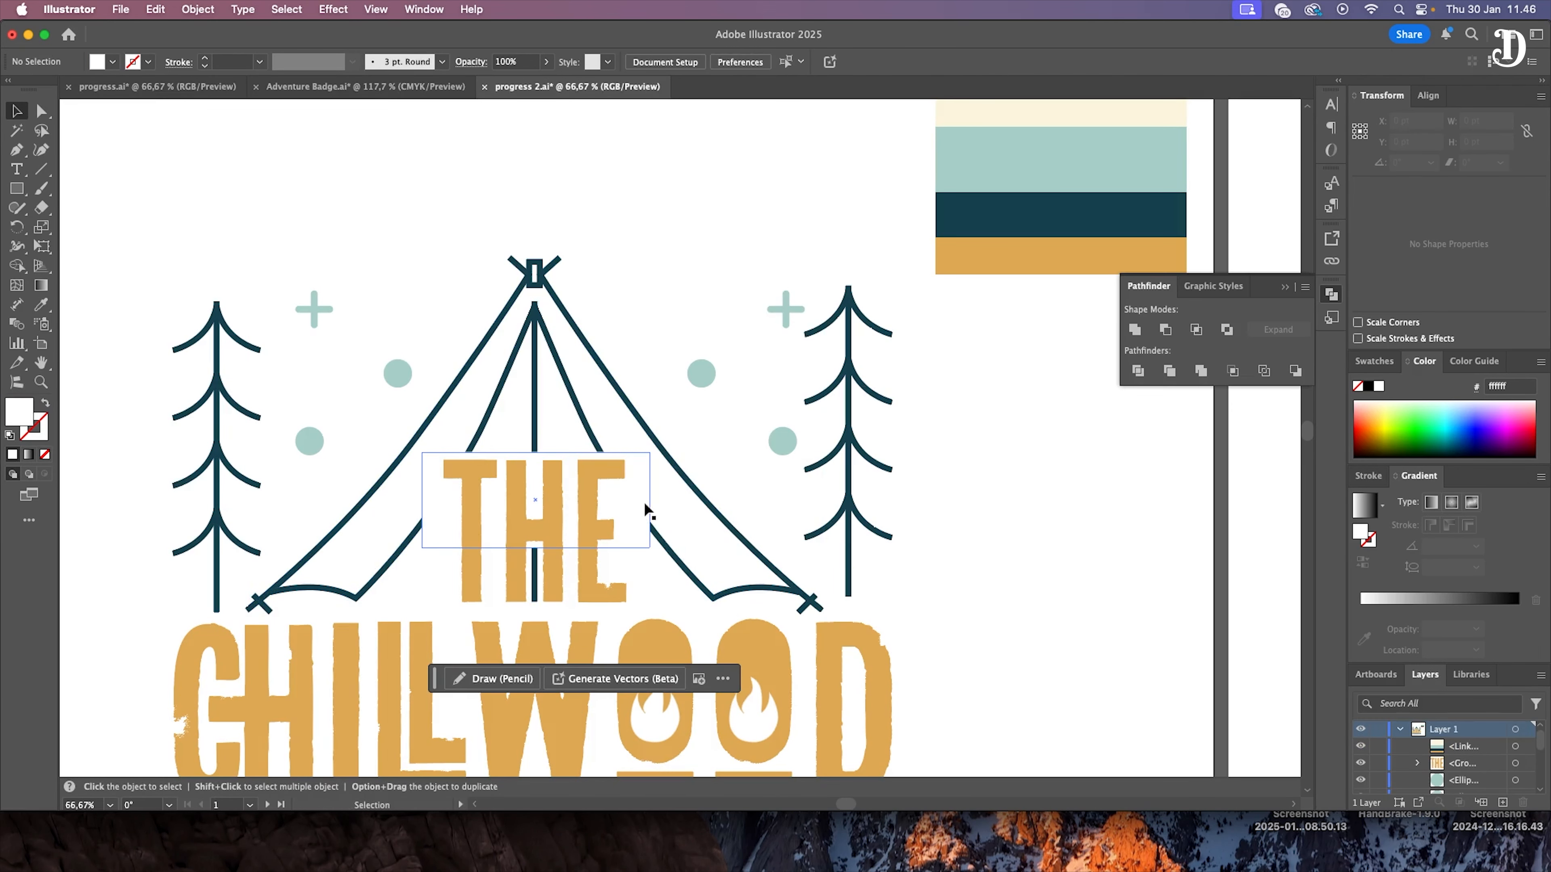
# Step: Divide the tent with the white rectangle behind "THE" using Pathfinder
pyautogui.click(645, 505)
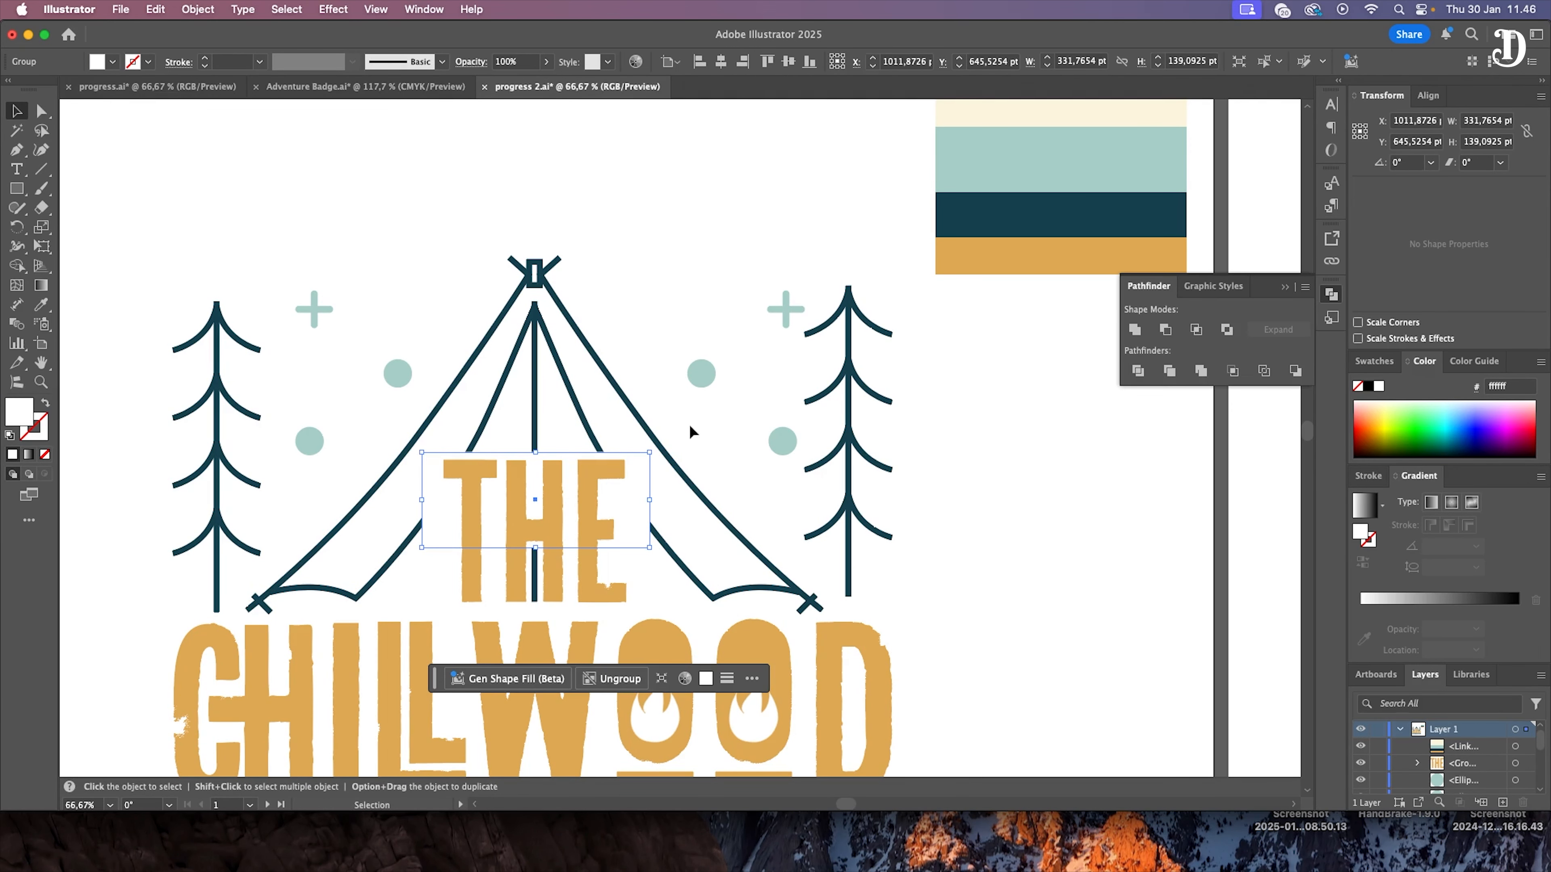
pyautogui.keyDown('shift'); pyautogui.click(610, 387); pyautogui.keyUp('shift')
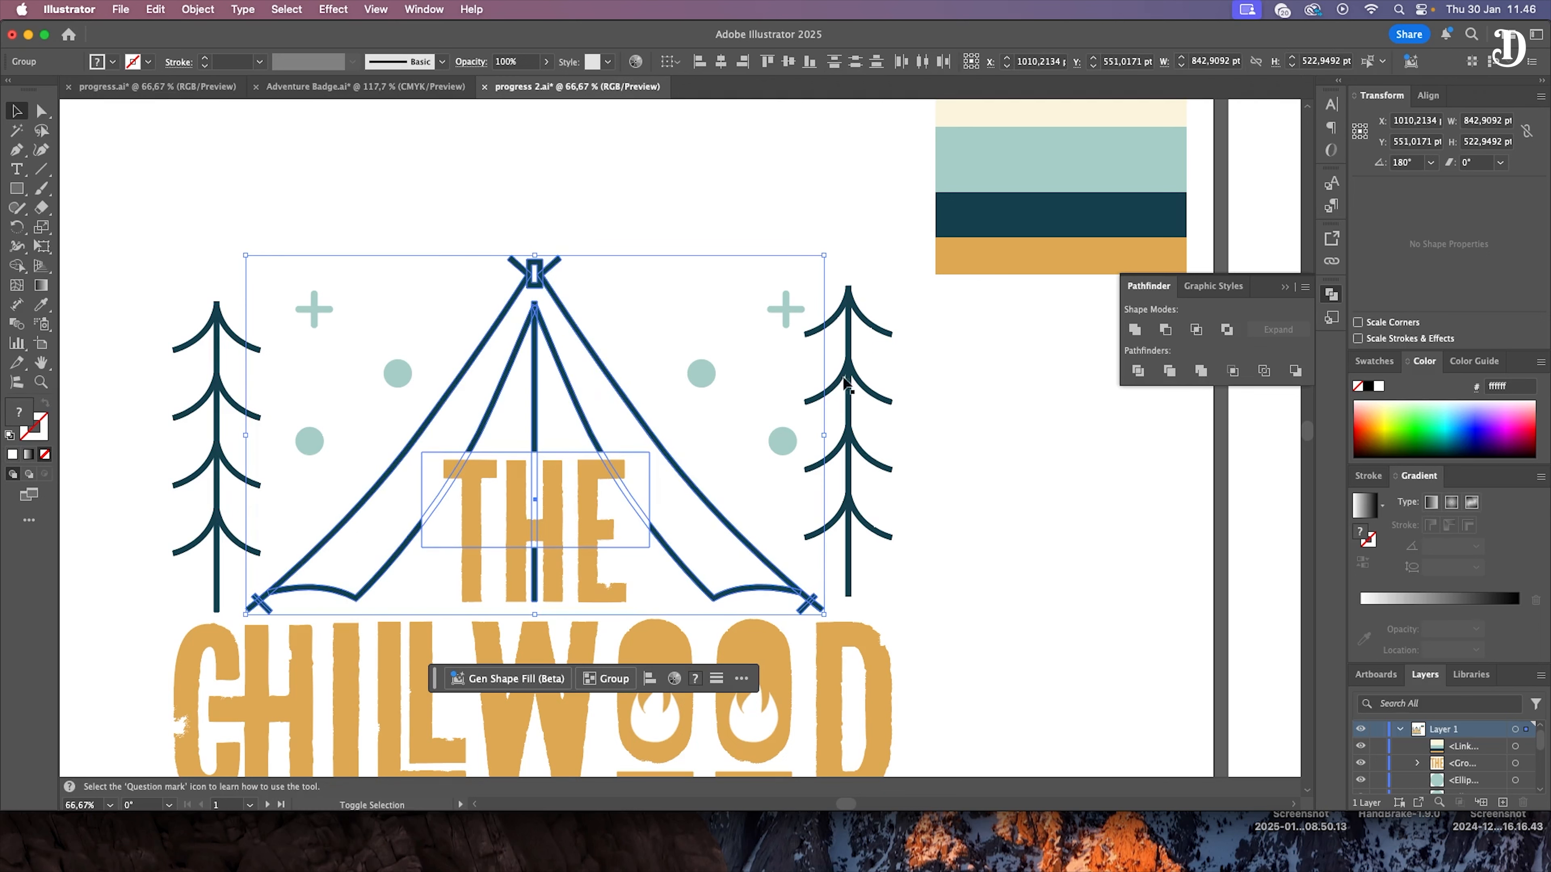
pyautogui.click(1139, 371)
pyautogui.click(1043, 517)
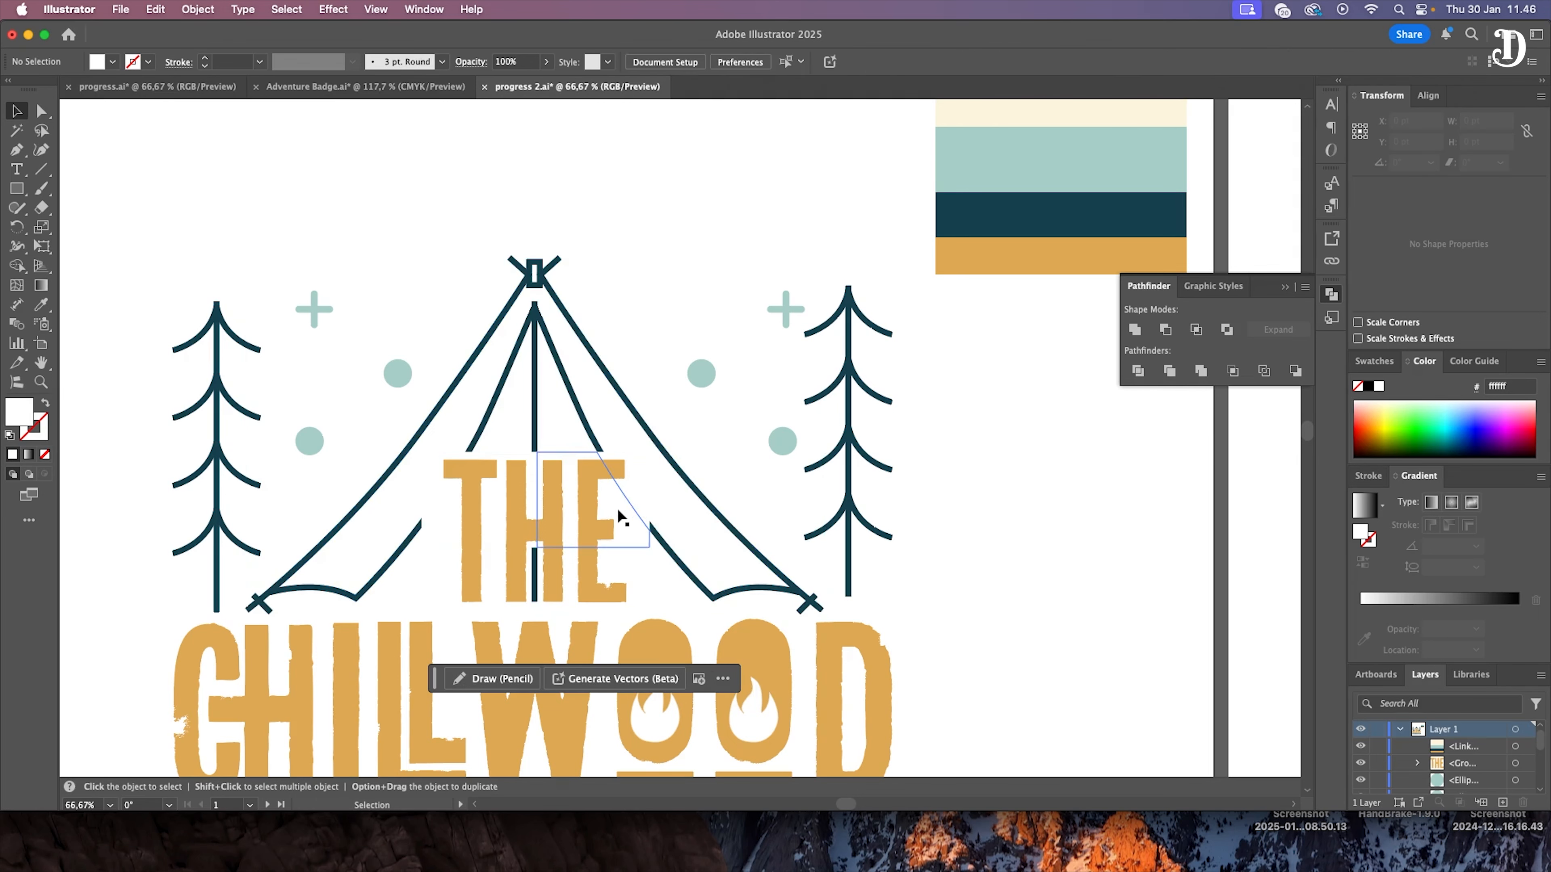
# Step: Isolate the divided tent group and delete the pieces covering the area around "THE"
pyautogui.doubleClick(641, 495)
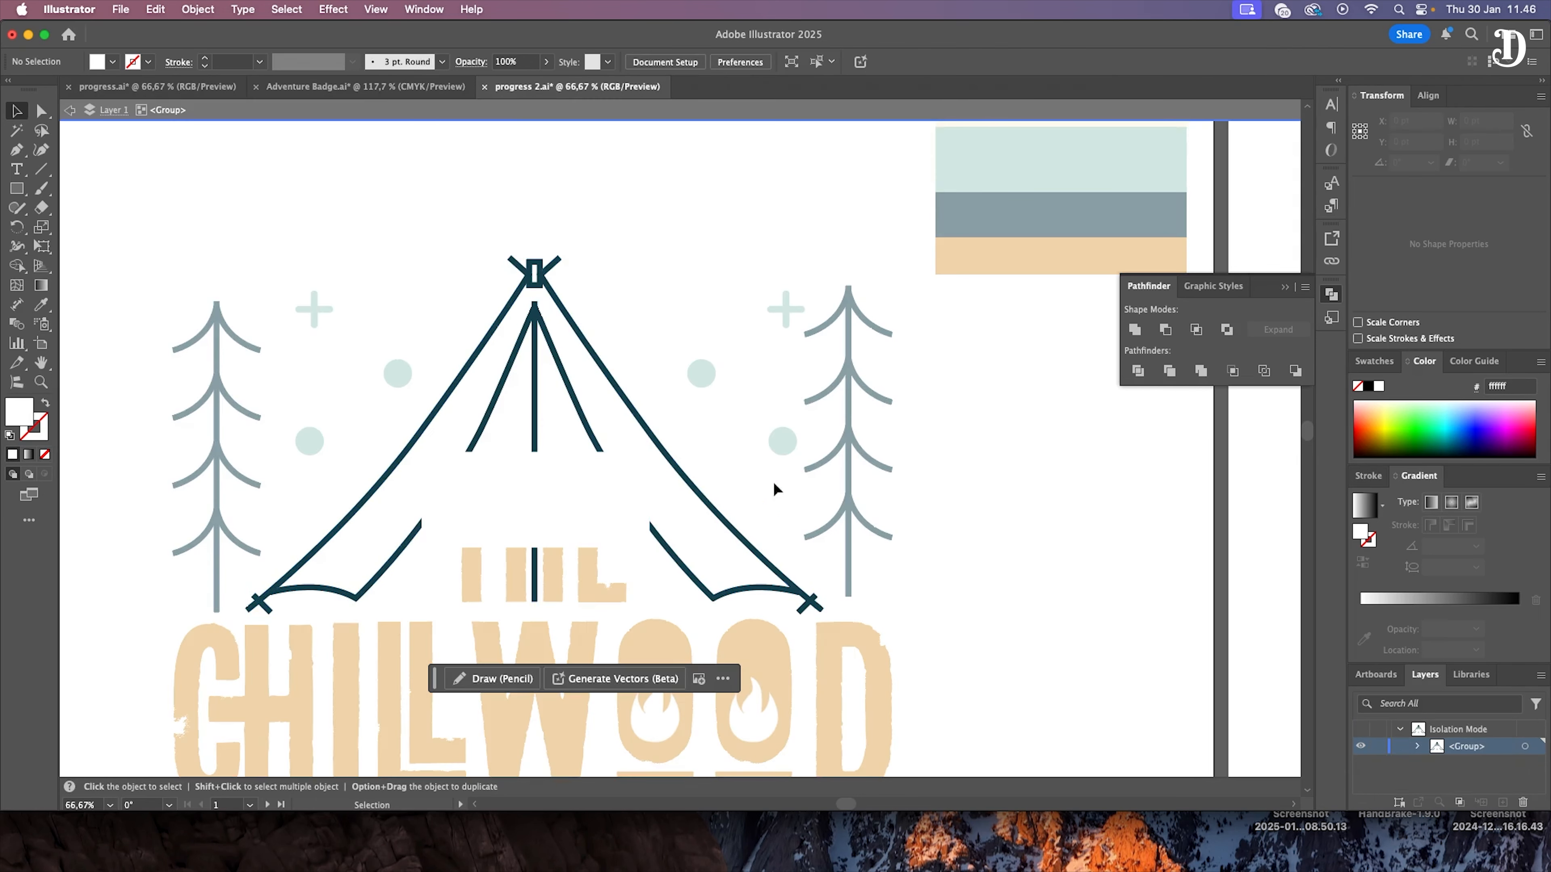
pyautogui.doubleClick(996, 566)
pyautogui.doubleClick(646, 496)
pyautogui.click(645, 495)
pyautogui.press('Delete')
pyautogui.click(526, 496)
pyautogui.press('Delete')
pyautogui.click(445, 463)
pyautogui.press('Delete')
# Step: Expand the left tree's object, fill and stroke into shapes
pyautogui.moveTo(390, 217); pyautogui.dragTo(527, 435)
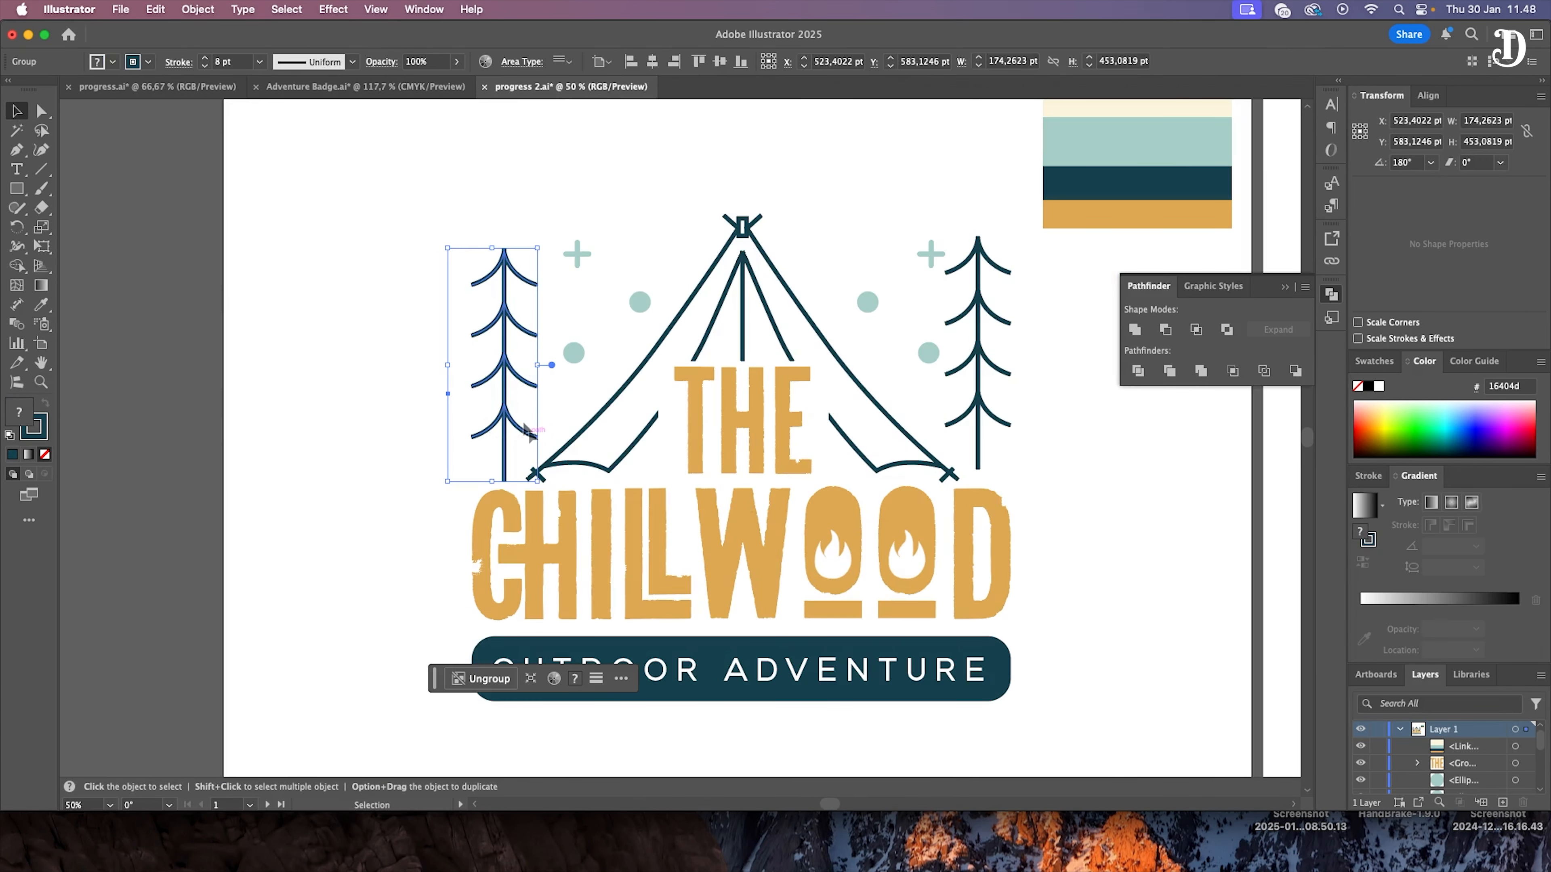
pyautogui.click(199, 10)
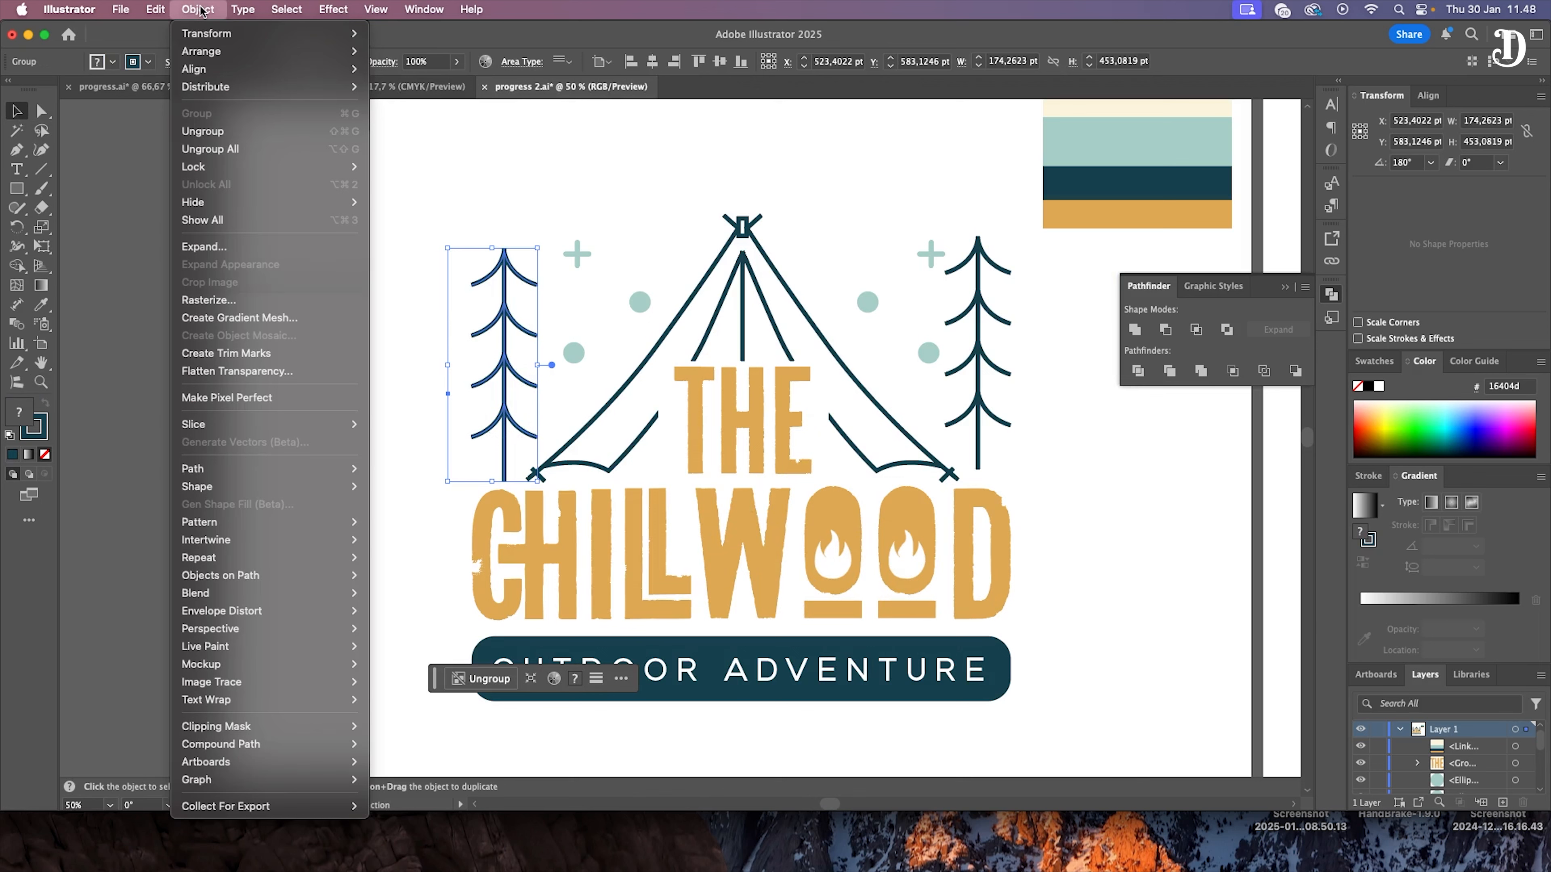
pyautogui.click(239, 247)
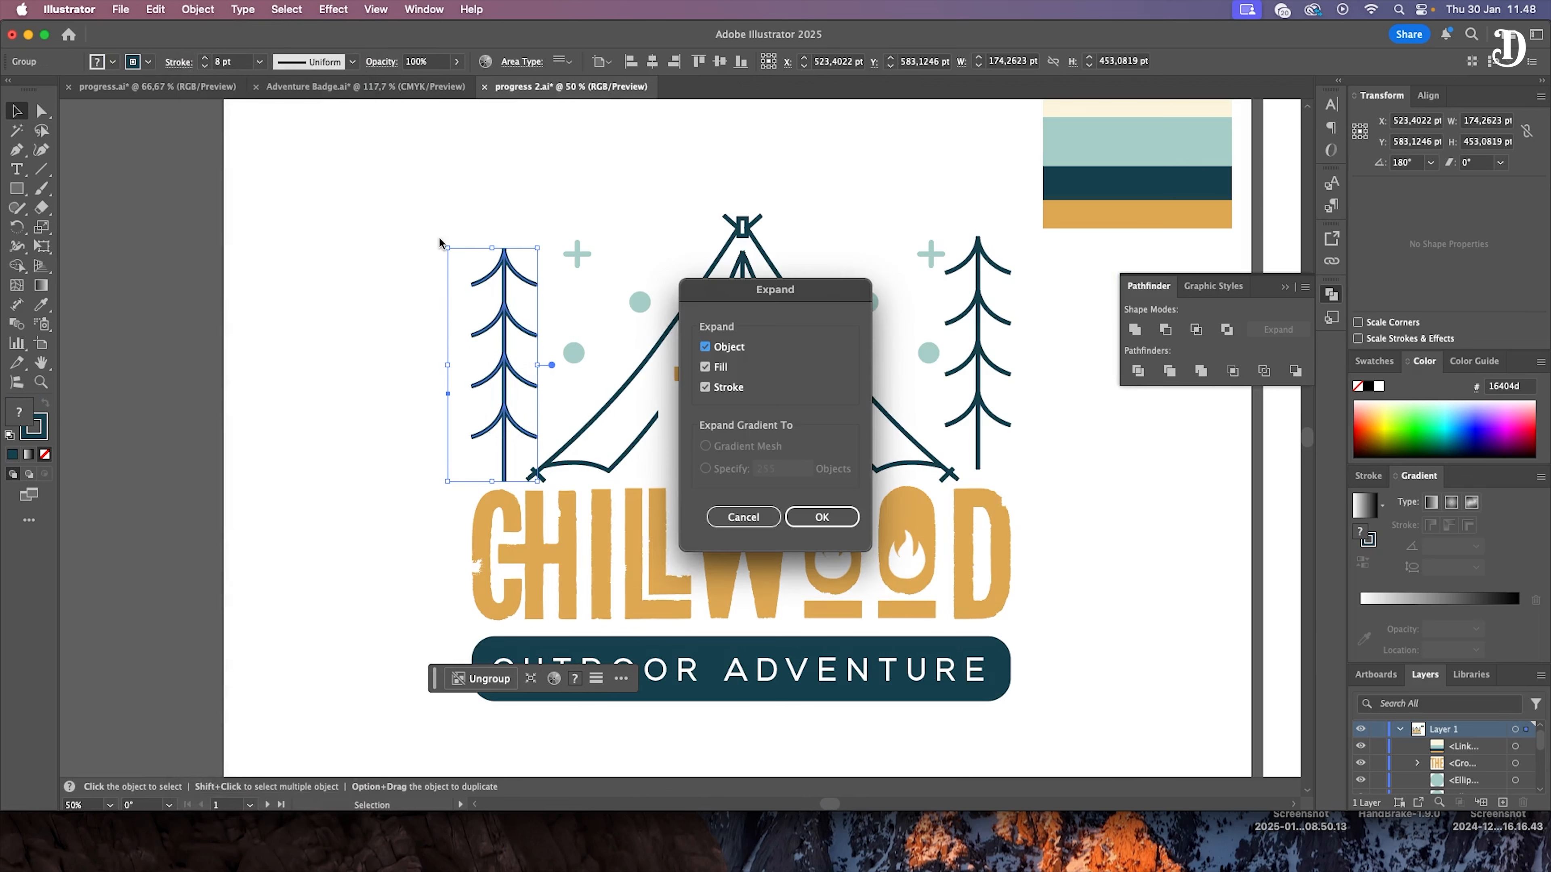
pyautogui.click(825, 517)
pyautogui.click(404, 254)
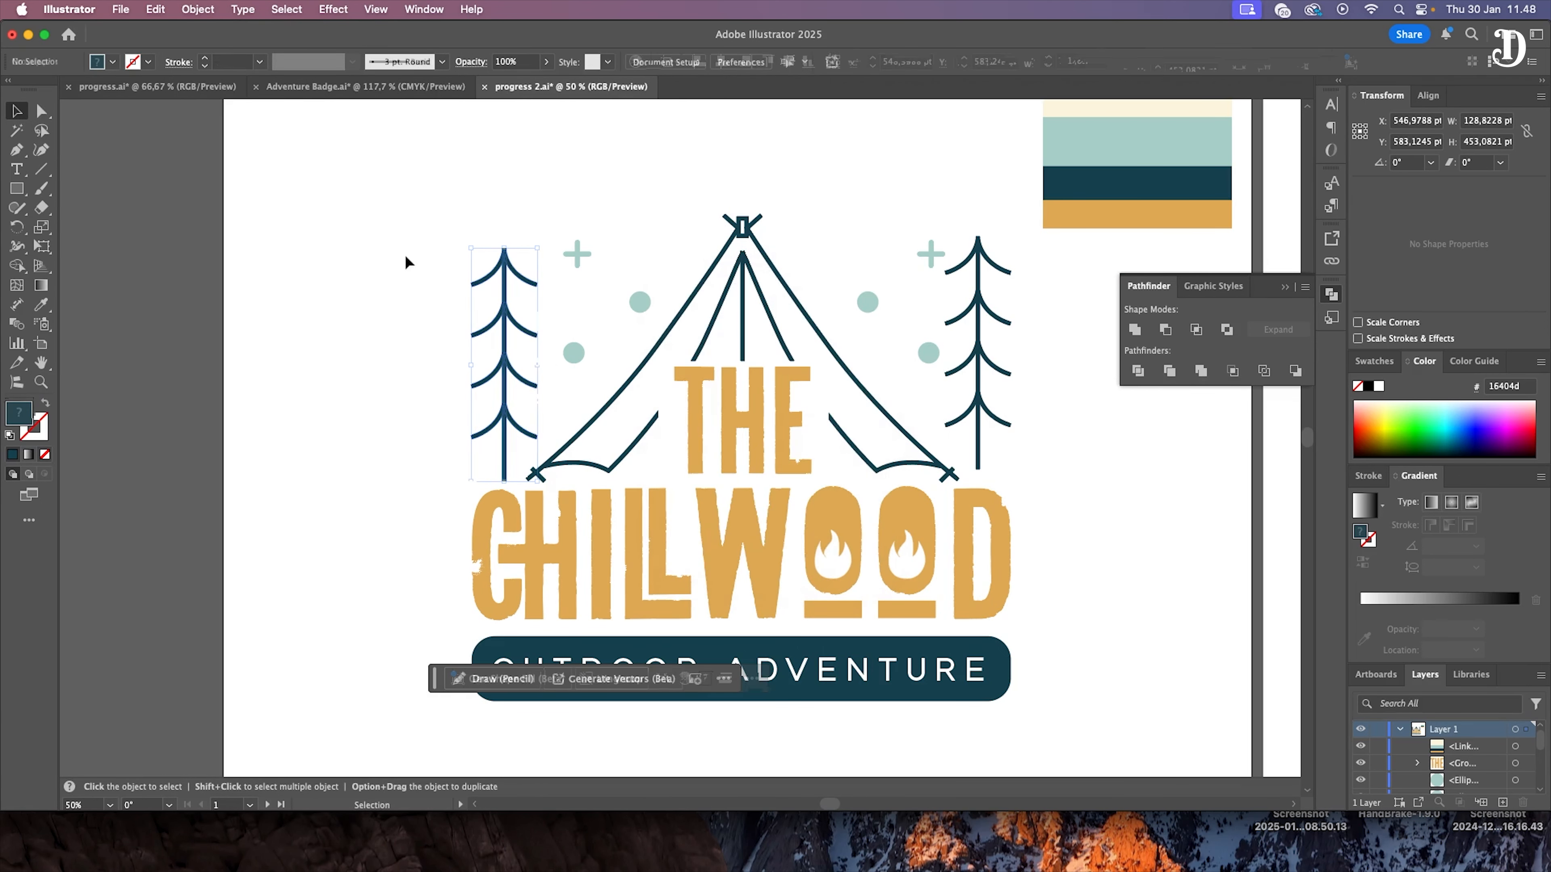
pyautogui.click(499, 328)
pyautogui.click(1040, 265)
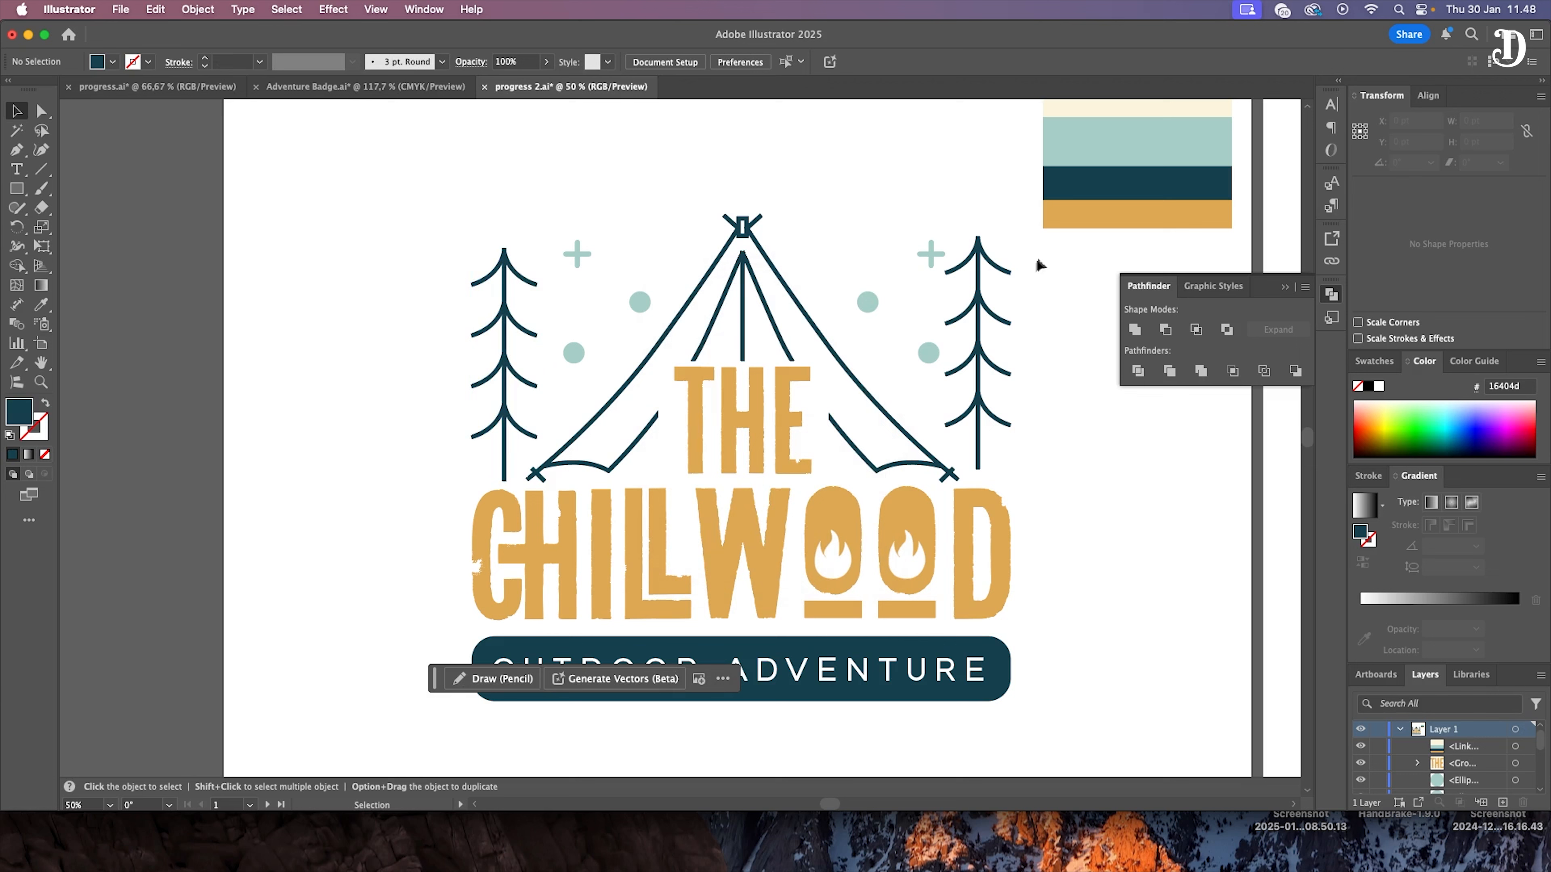
# Step: Expand the right tree with the object, fill and stroke options enabled
pyautogui.click(983, 424)
pyautogui.click(189, 17)
pyautogui.click(245, 253)
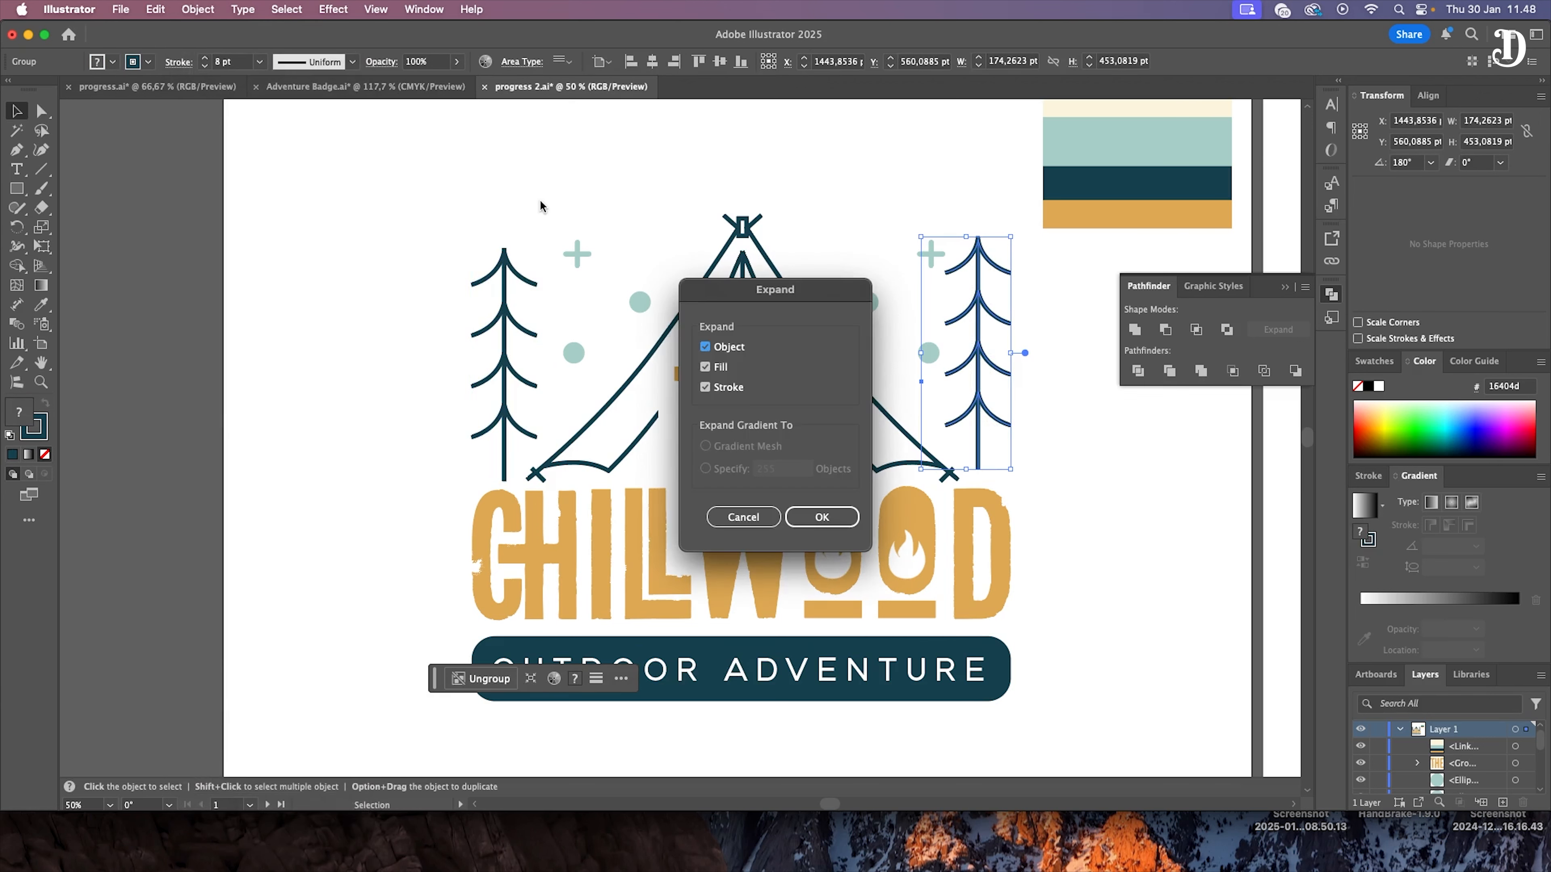
pyautogui.click(816, 521)
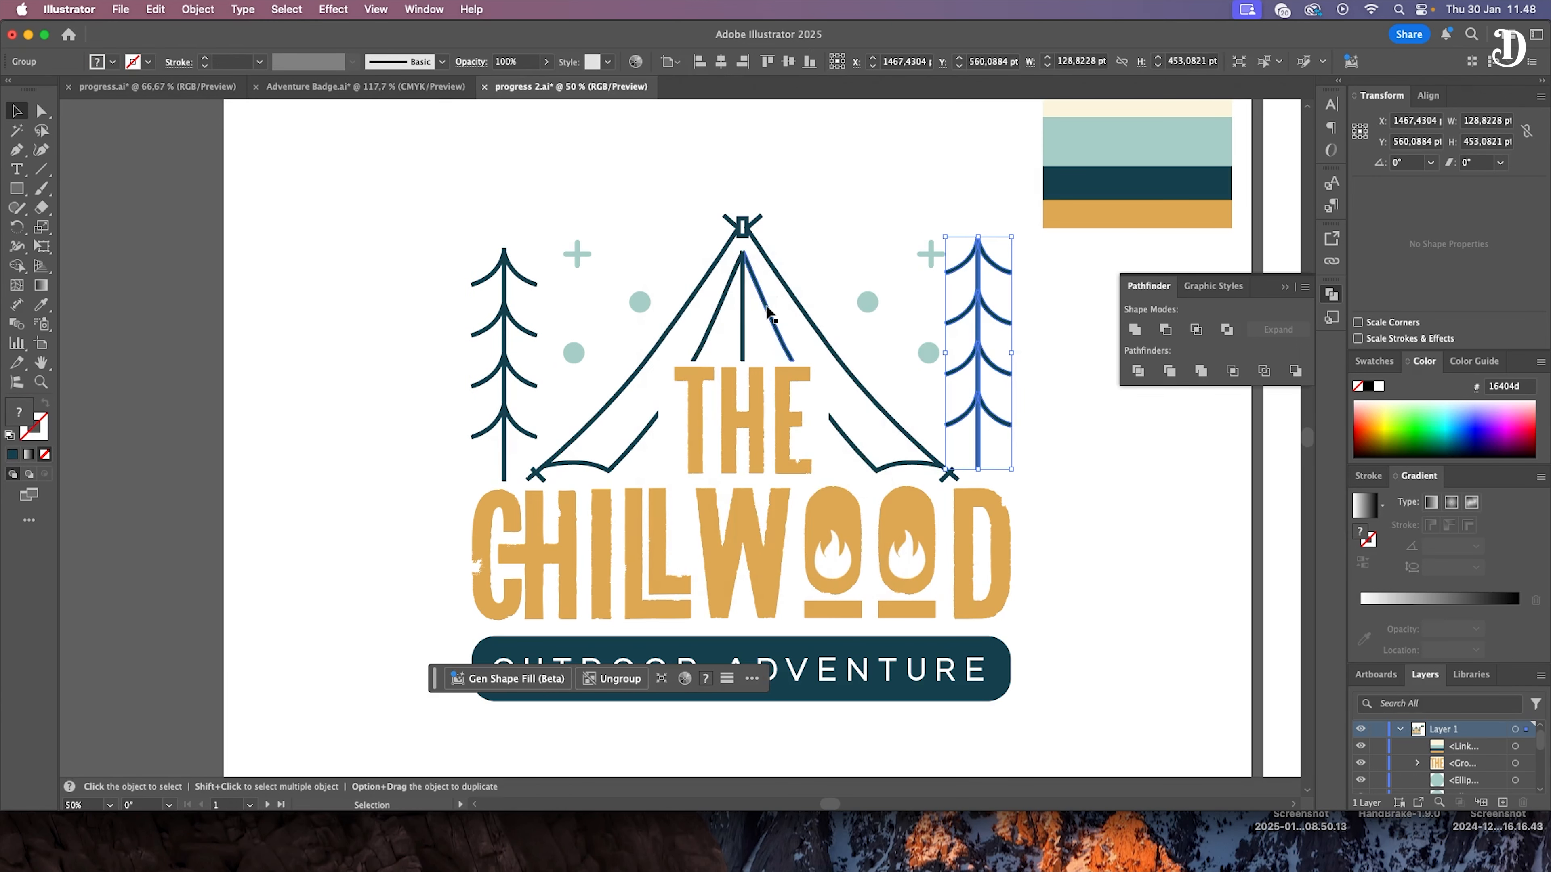
# Step: Shift the star and dots right of the tent inward, and lower the tent's top to a height of about 482 pt
pyautogui.click(870, 308)
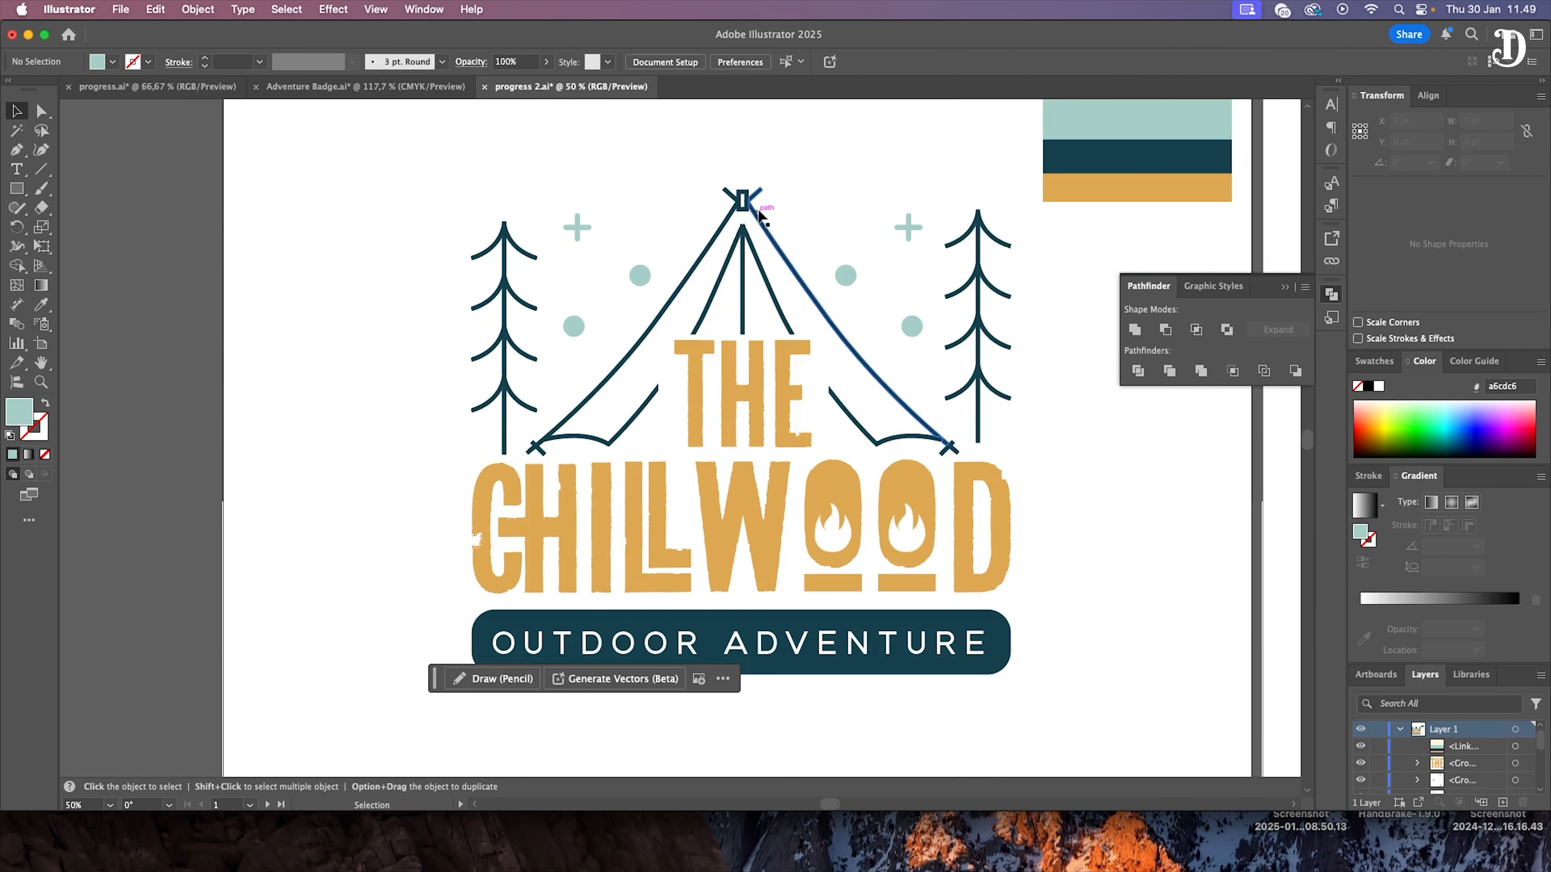
pyautogui.click(755, 208)
pyautogui.moveTo(743, 188); pyautogui.dragTo(744, 198)
pyautogui.moveTo(745, 202); pyautogui.dragTo(749, 208)
pyautogui.press('super+z')
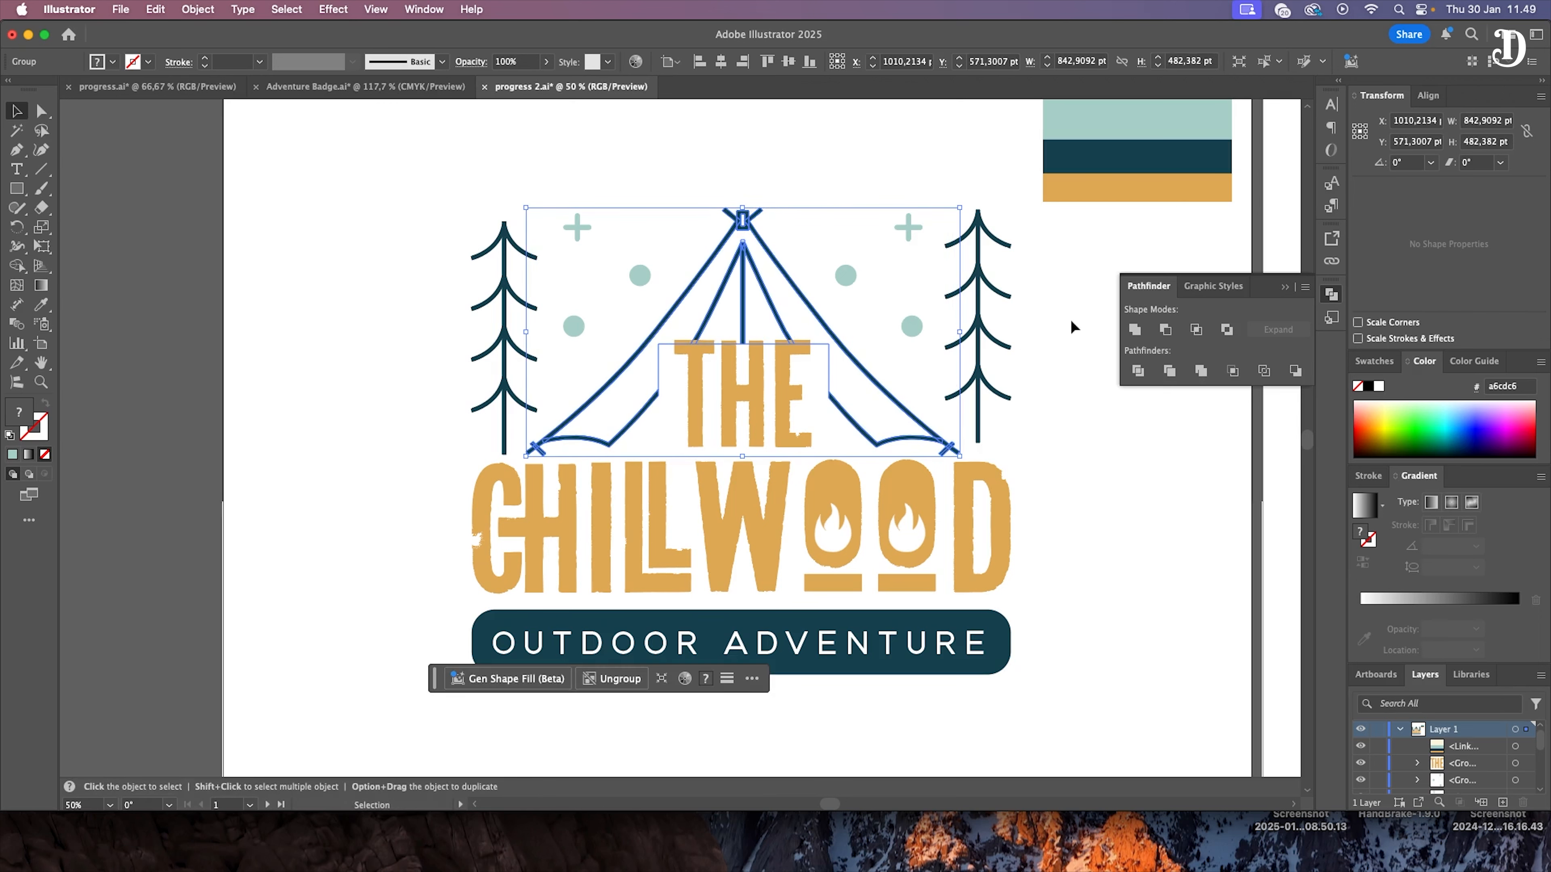
# Step: Shorten the "THE" lettering from its top edge to a height of about 189 pt
pyautogui.click(1074, 329)
pyautogui.click(825, 387)
pyautogui.click(789, 357)
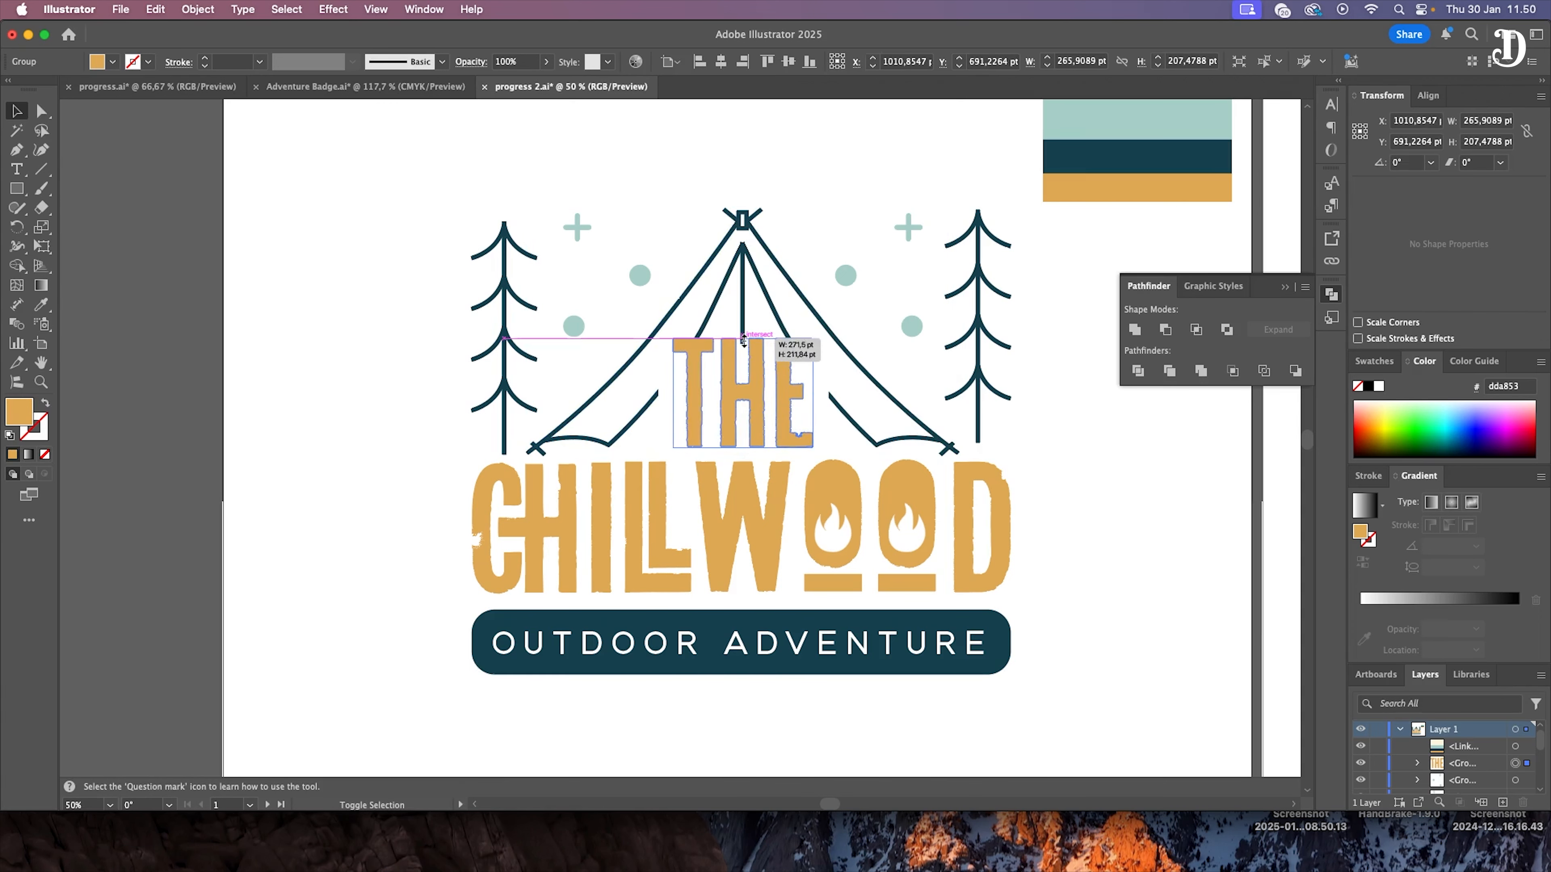
pyautogui.moveTo(745, 344); pyautogui.dragTo(745, 350)
pyautogui.click(854, 205)
# Step: Expand the object, fill and stroke of "THE", "CHILLWOOD" and the "OUTDOOR ADVENTURE" banner together
pyautogui.scroll(3, 817, 281)
pyautogui.scroll(-4, 812, 287)
pyautogui.scroll(2, 797, 311)
pyautogui.scroll(-3, 1099, 428)
pyautogui.moveTo(1122, 438); pyautogui.dragTo(438, 614)
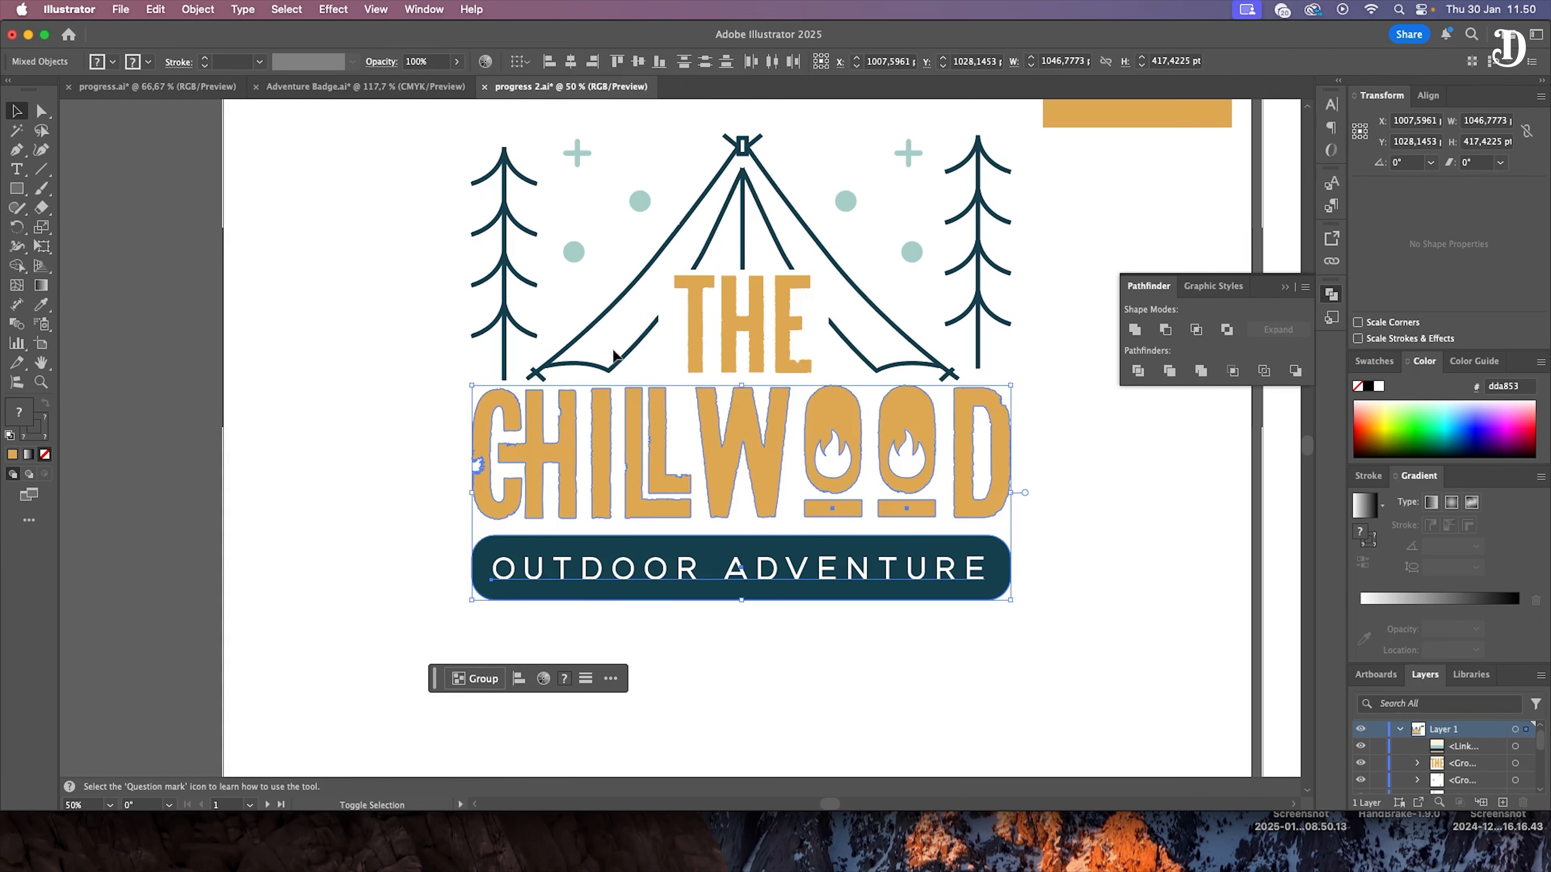
pyautogui.keyDown('shift'); pyautogui.click(744, 325); pyautogui.keyUp('shift')
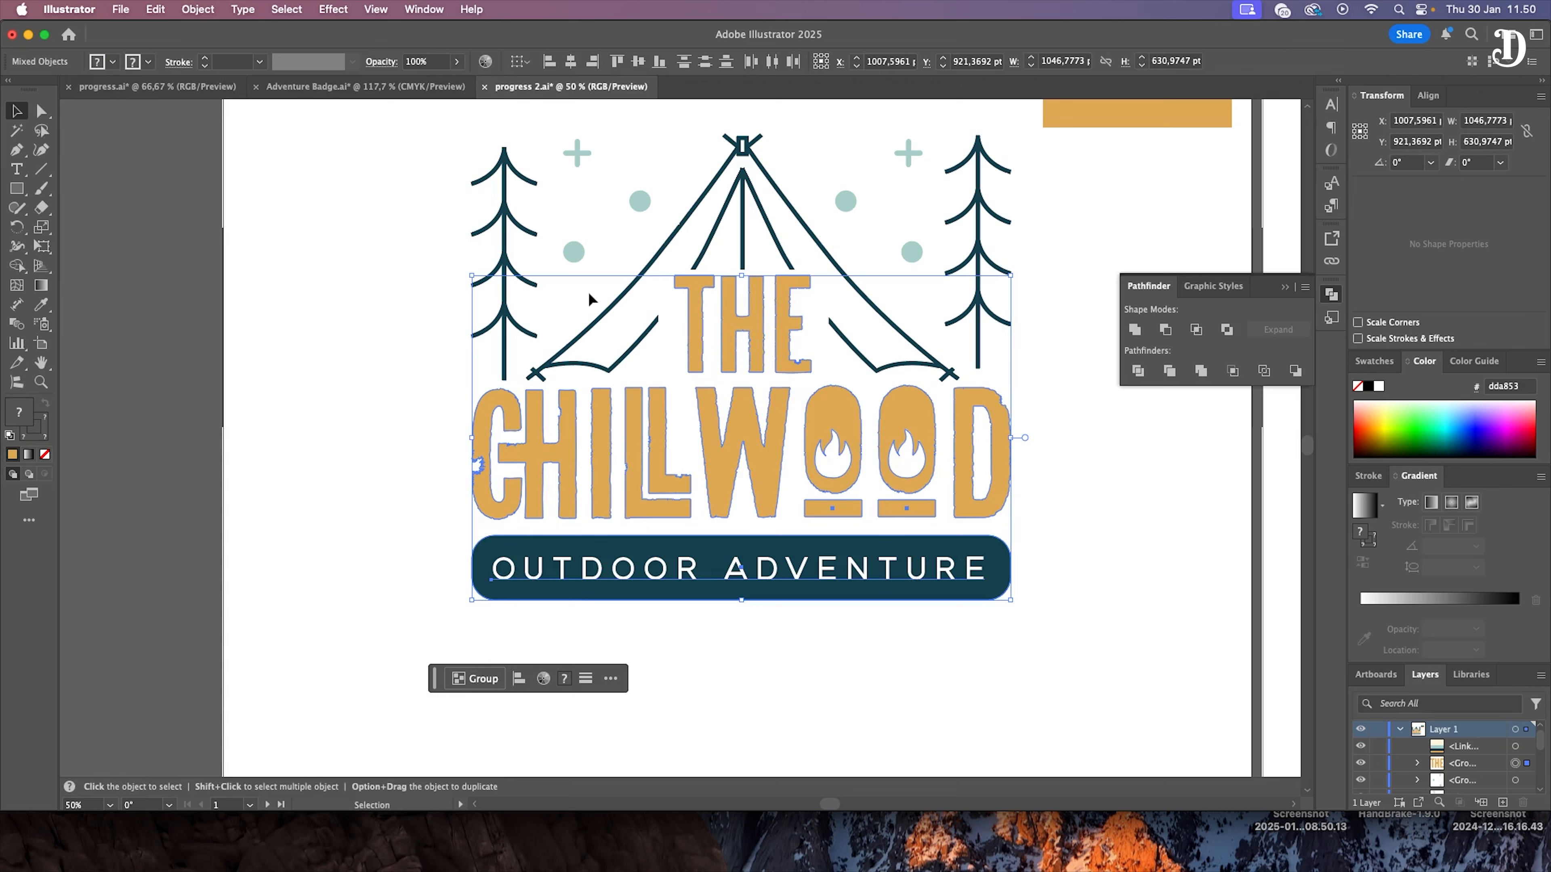
pyautogui.click(208, 11)
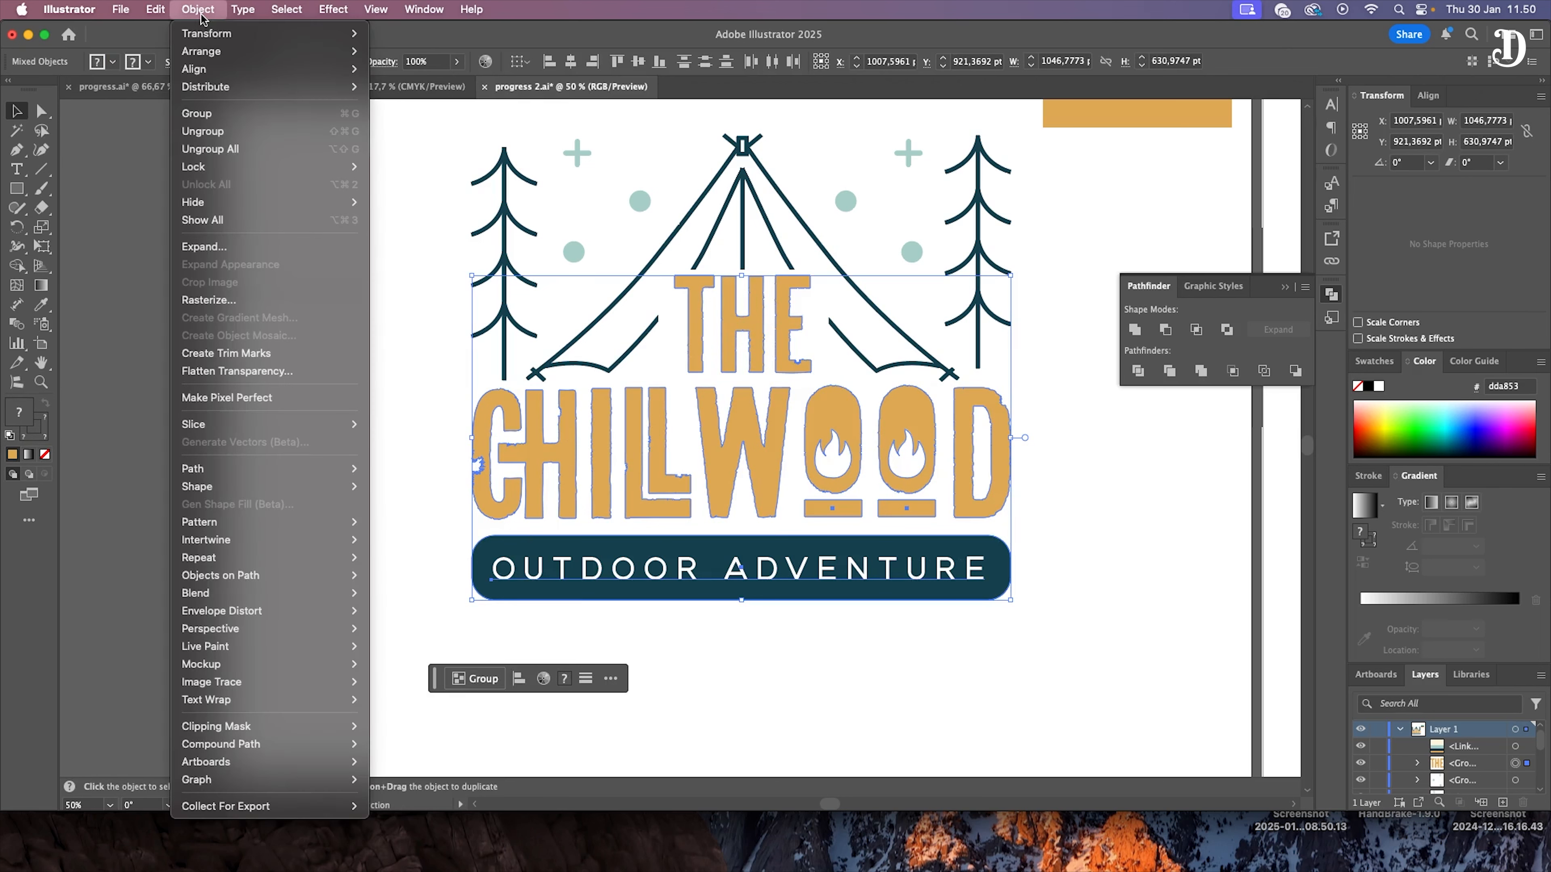
pyautogui.click(435, 253)
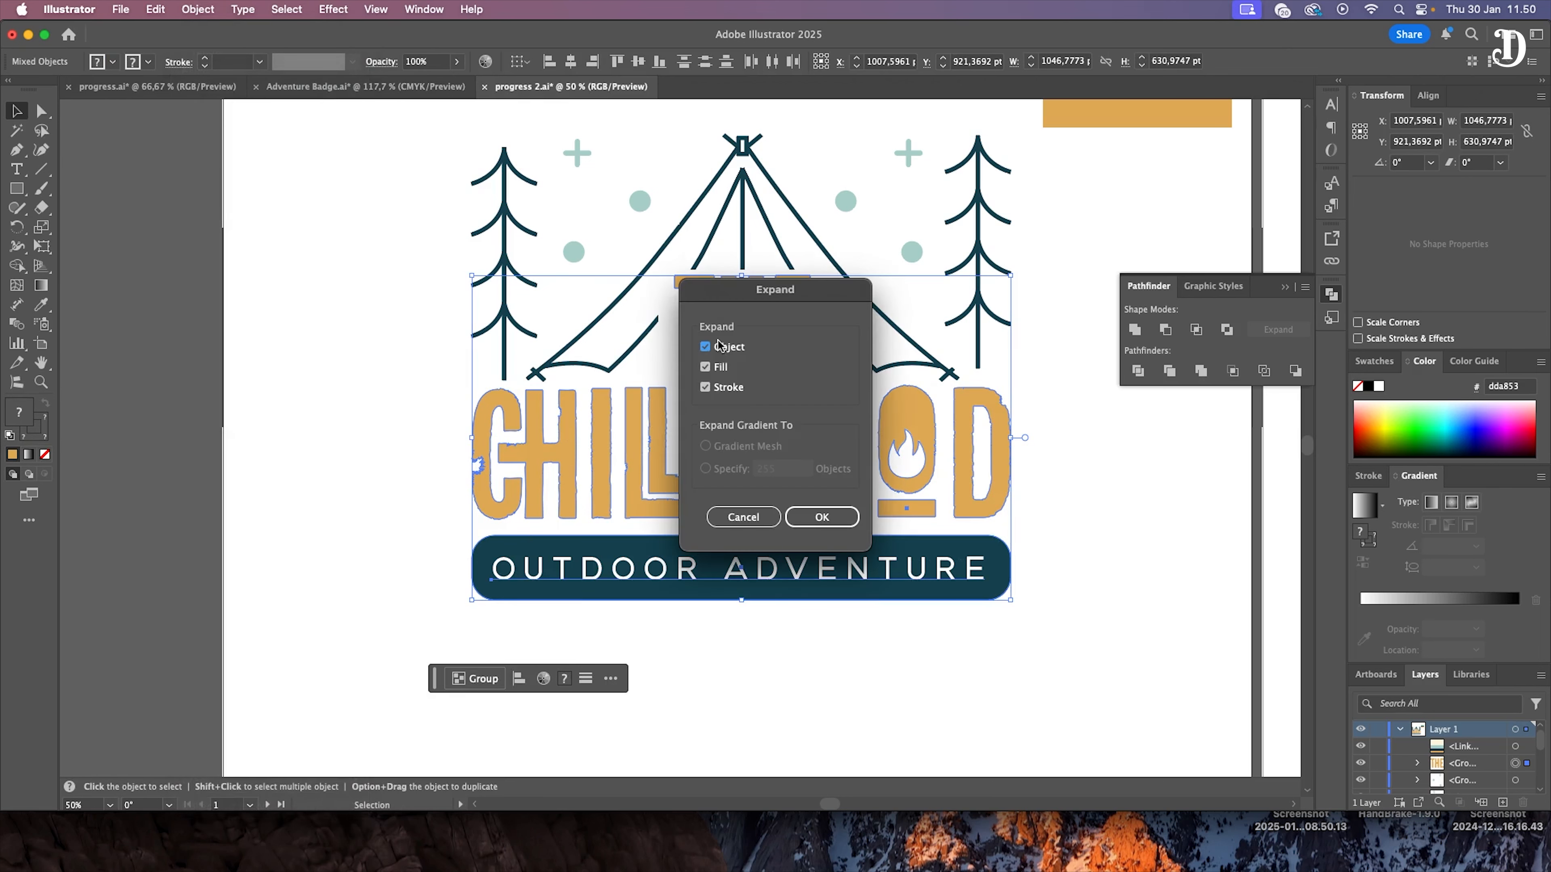
pyautogui.click(821, 517)
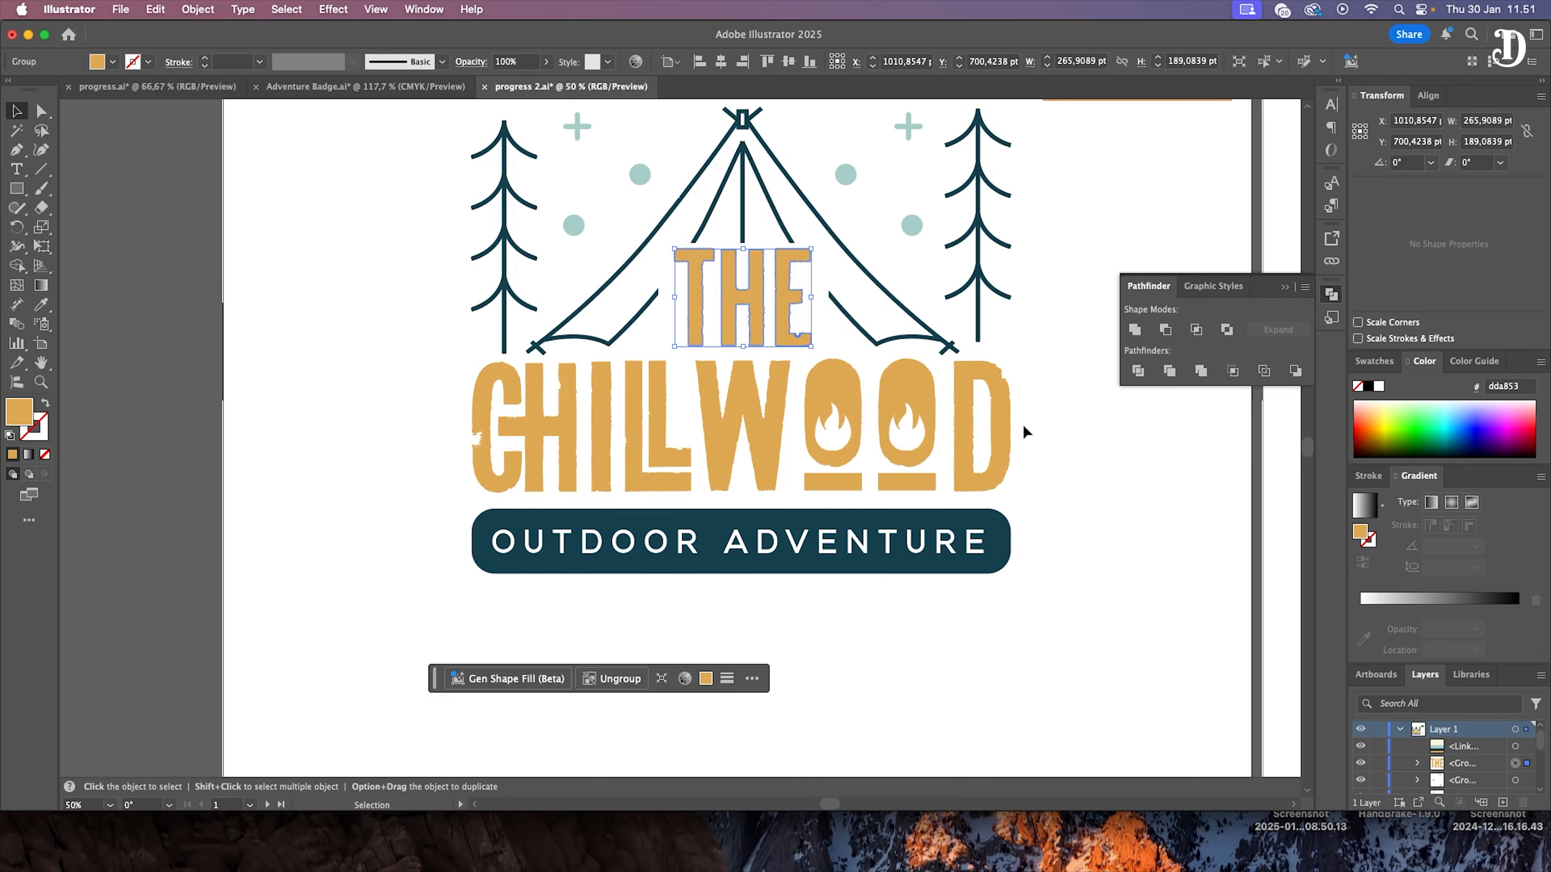
# Step: Duplicate the "THE CHILLWOOD" lettering and its "OUTDOOR ADVENTURE" banner below the full logo as a text-only version
pyautogui.keyDown('shift'); pyautogui.click(851, 396); pyautogui.keyUp('shift')
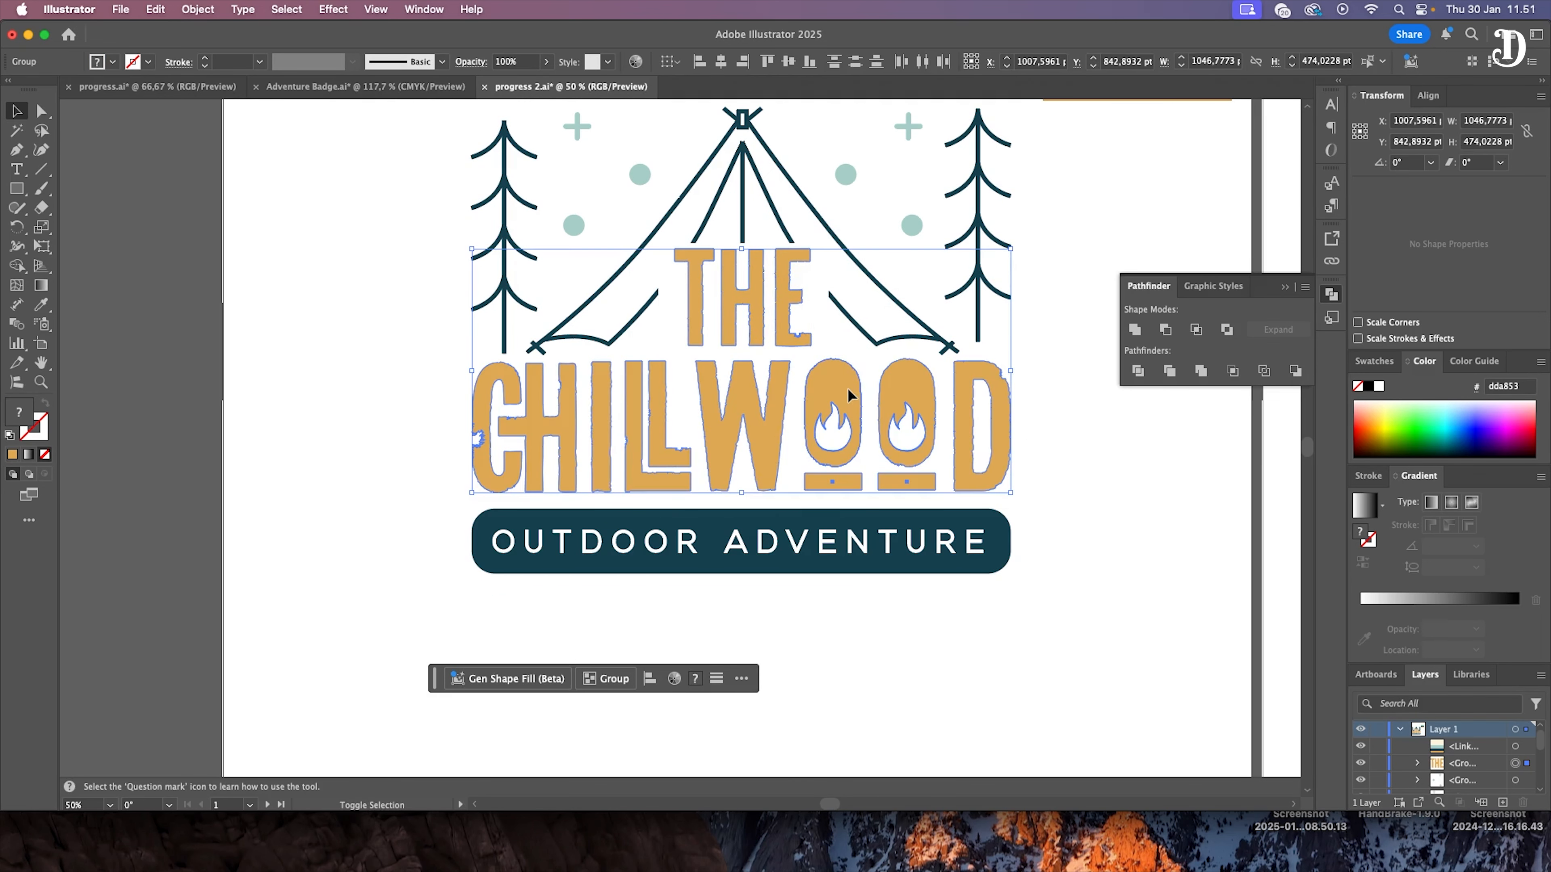
pyautogui.click(832, 539)
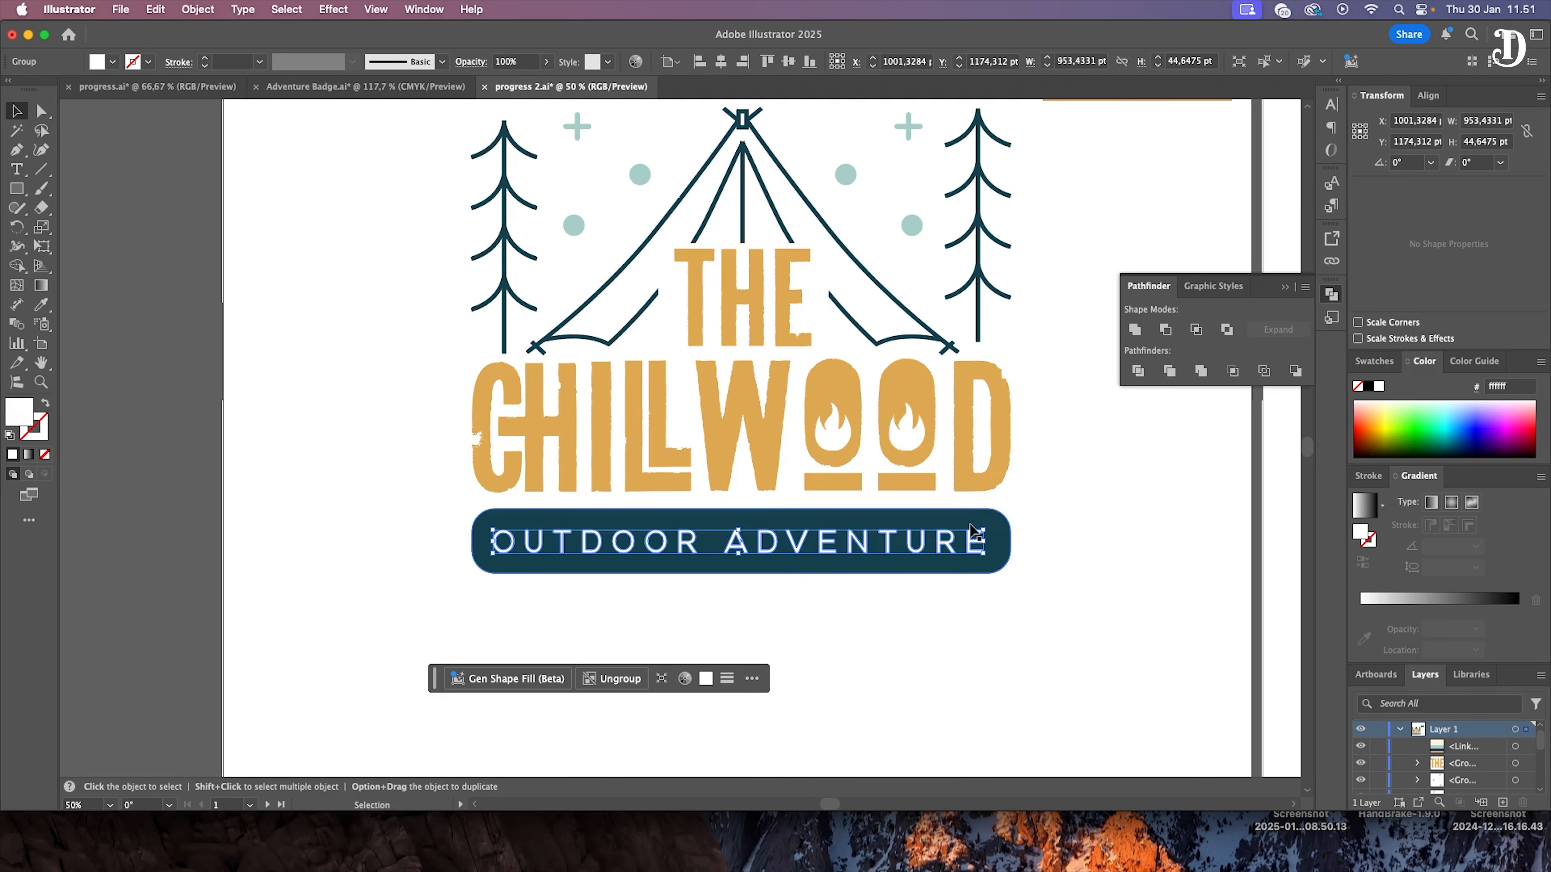
pyautogui.click(797, 317)
pyautogui.keyDown('shift'); pyautogui.click(787, 384); pyautogui.keyUp('shift')
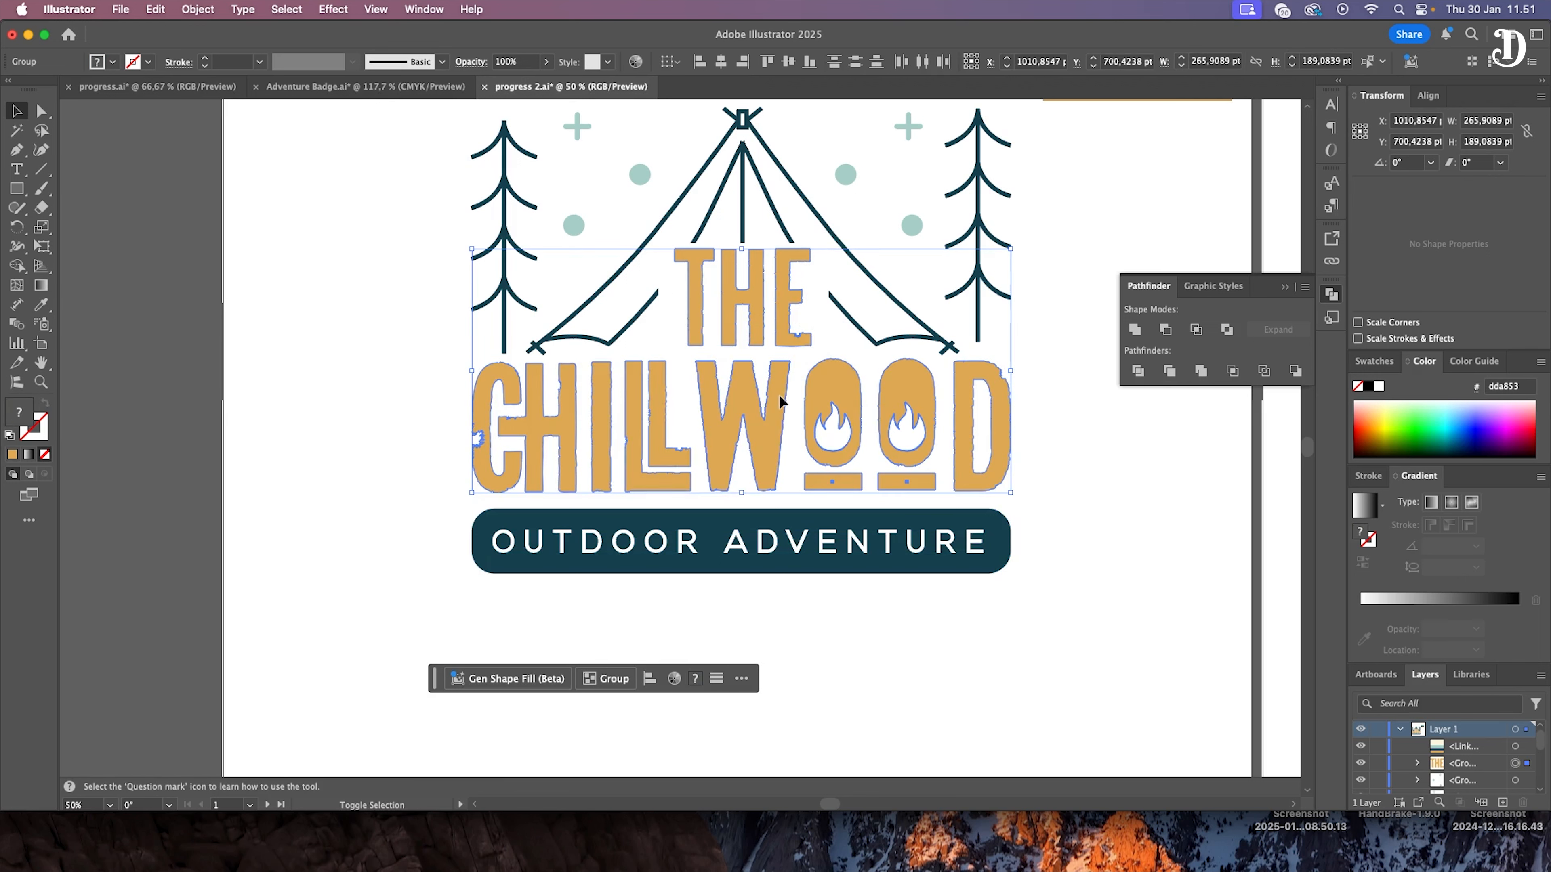
pyautogui.keyDown('shift'); pyautogui.click(770, 537); pyautogui.keyUp('shift')
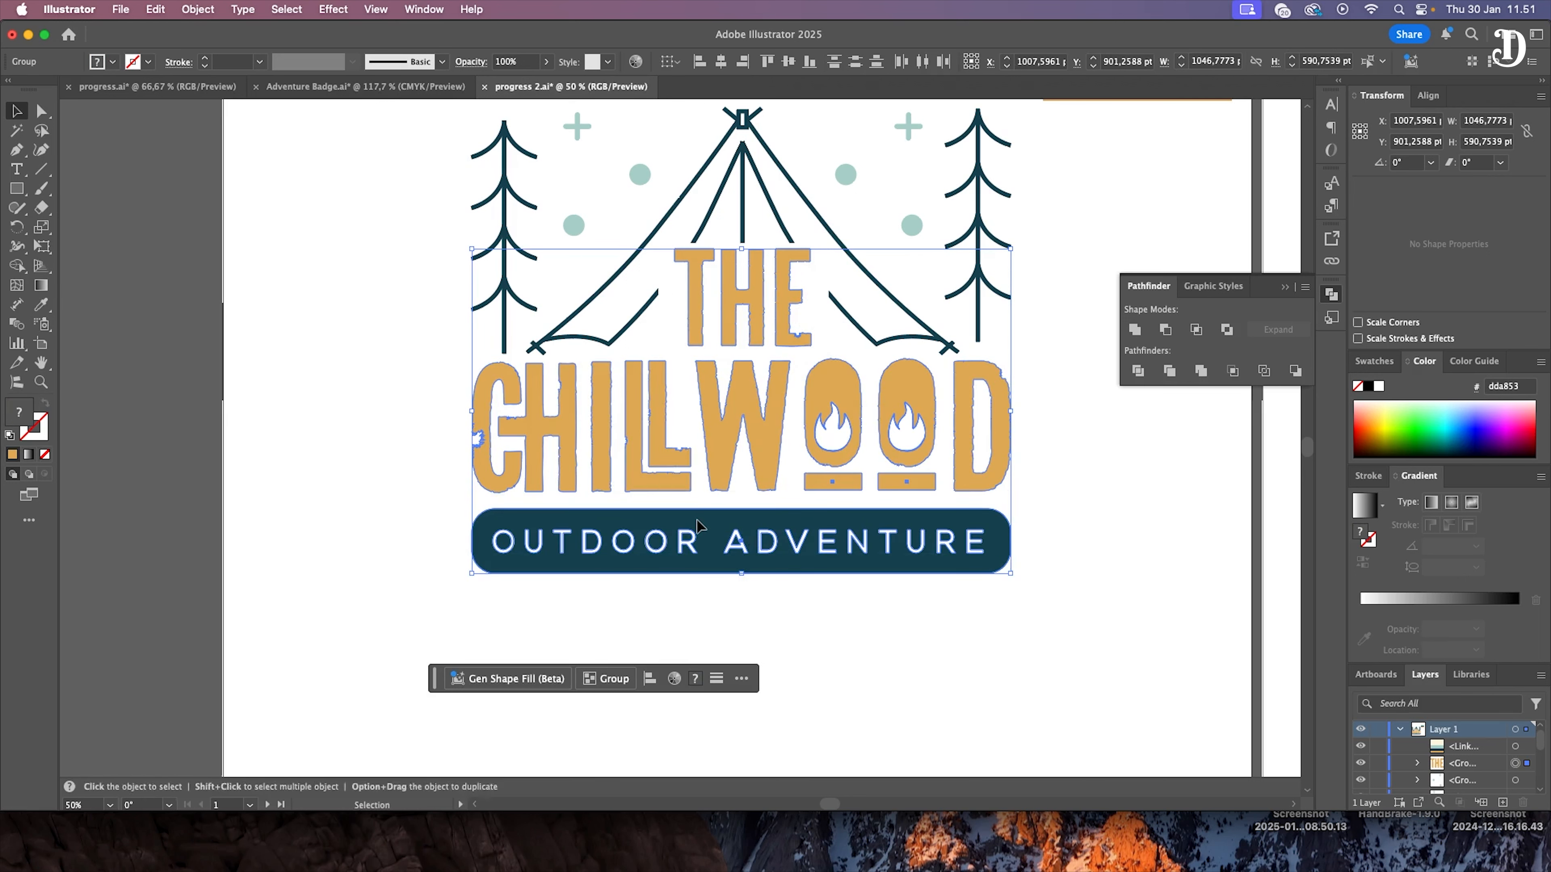
pyautogui.scroll(-10, 698, 502)
pyautogui.scroll(6, 699, 472)
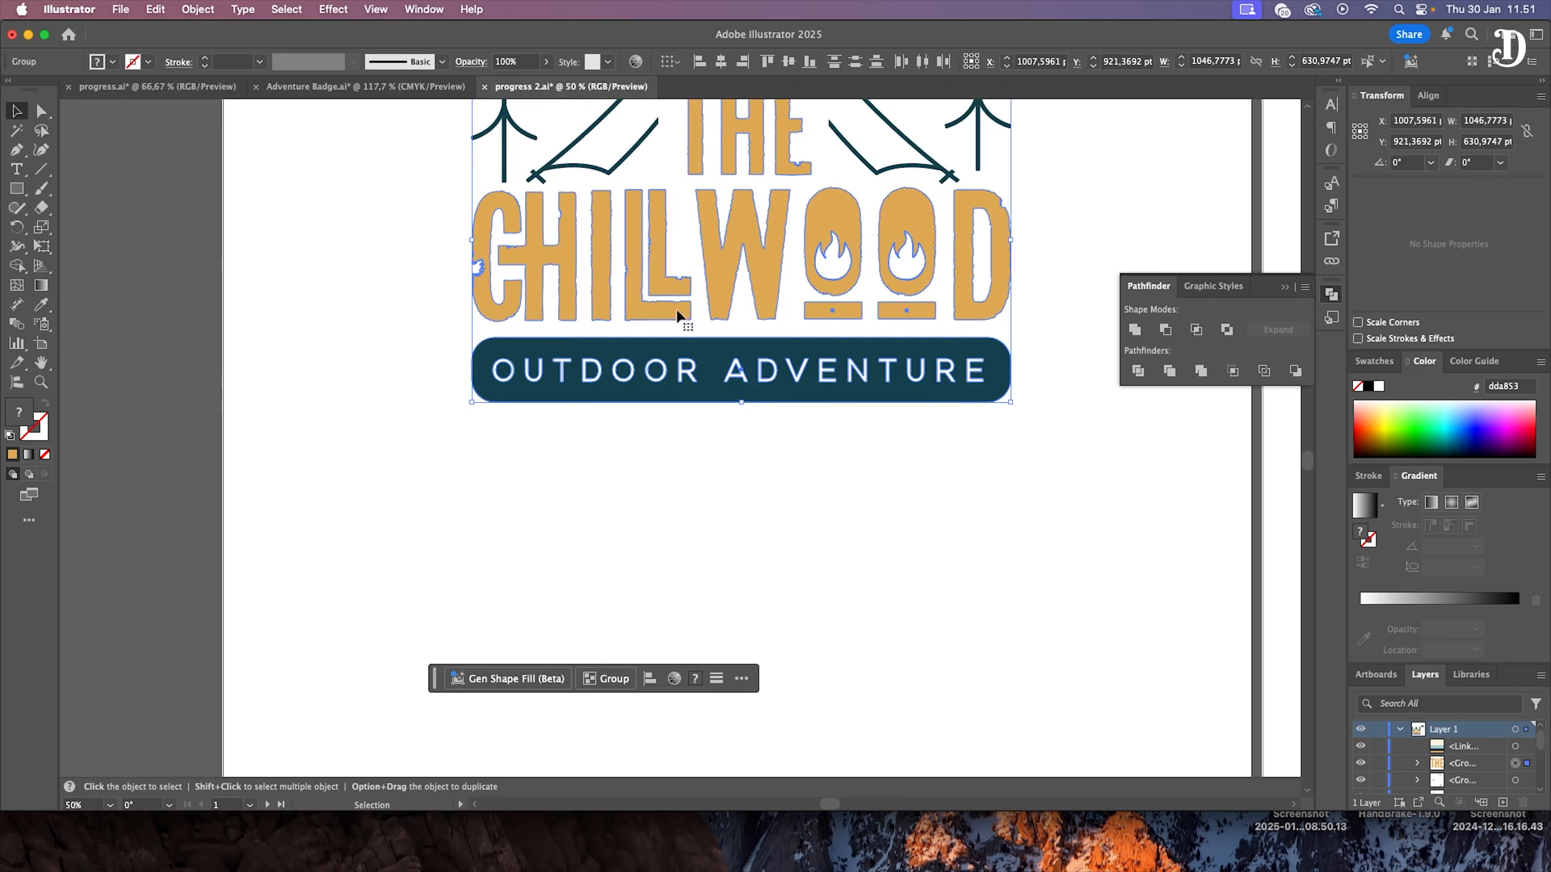
pyautogui.moveTo(637, 286); pyautogui.dragTo(653, 641)
pyautogui.scroll(-5, 727, 452)
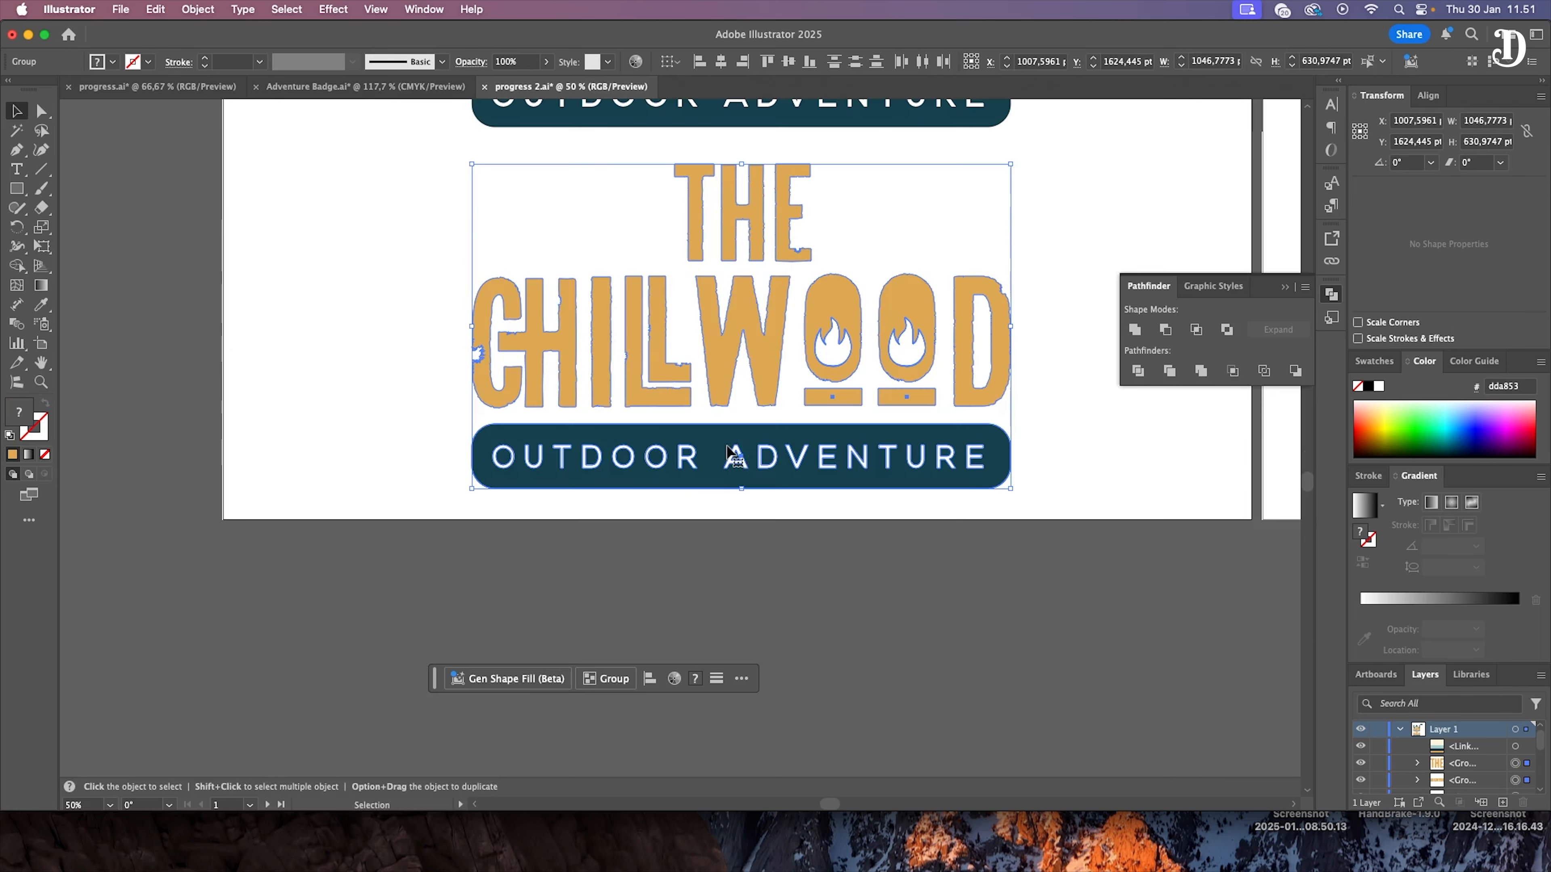
pyautogui.moveTo(713, 320); pyautogui.dragTo(711, 314)
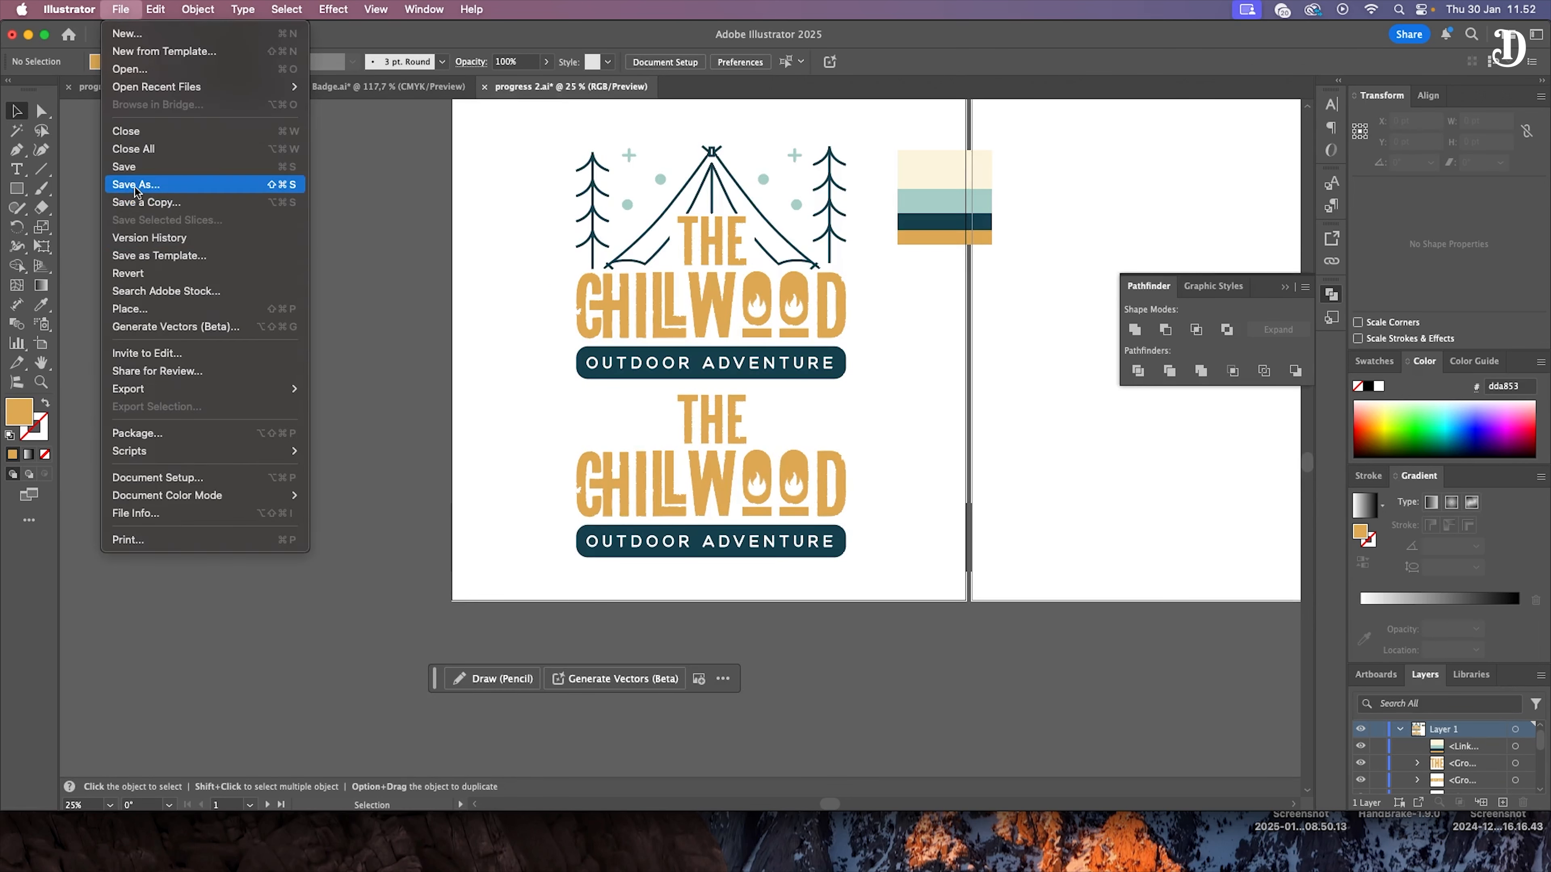
# Step: Save the document as "camping logo.ai" in the Camping Logo folder, choosing the Illustrator 2020 version
pyautogui.click(137, 186)
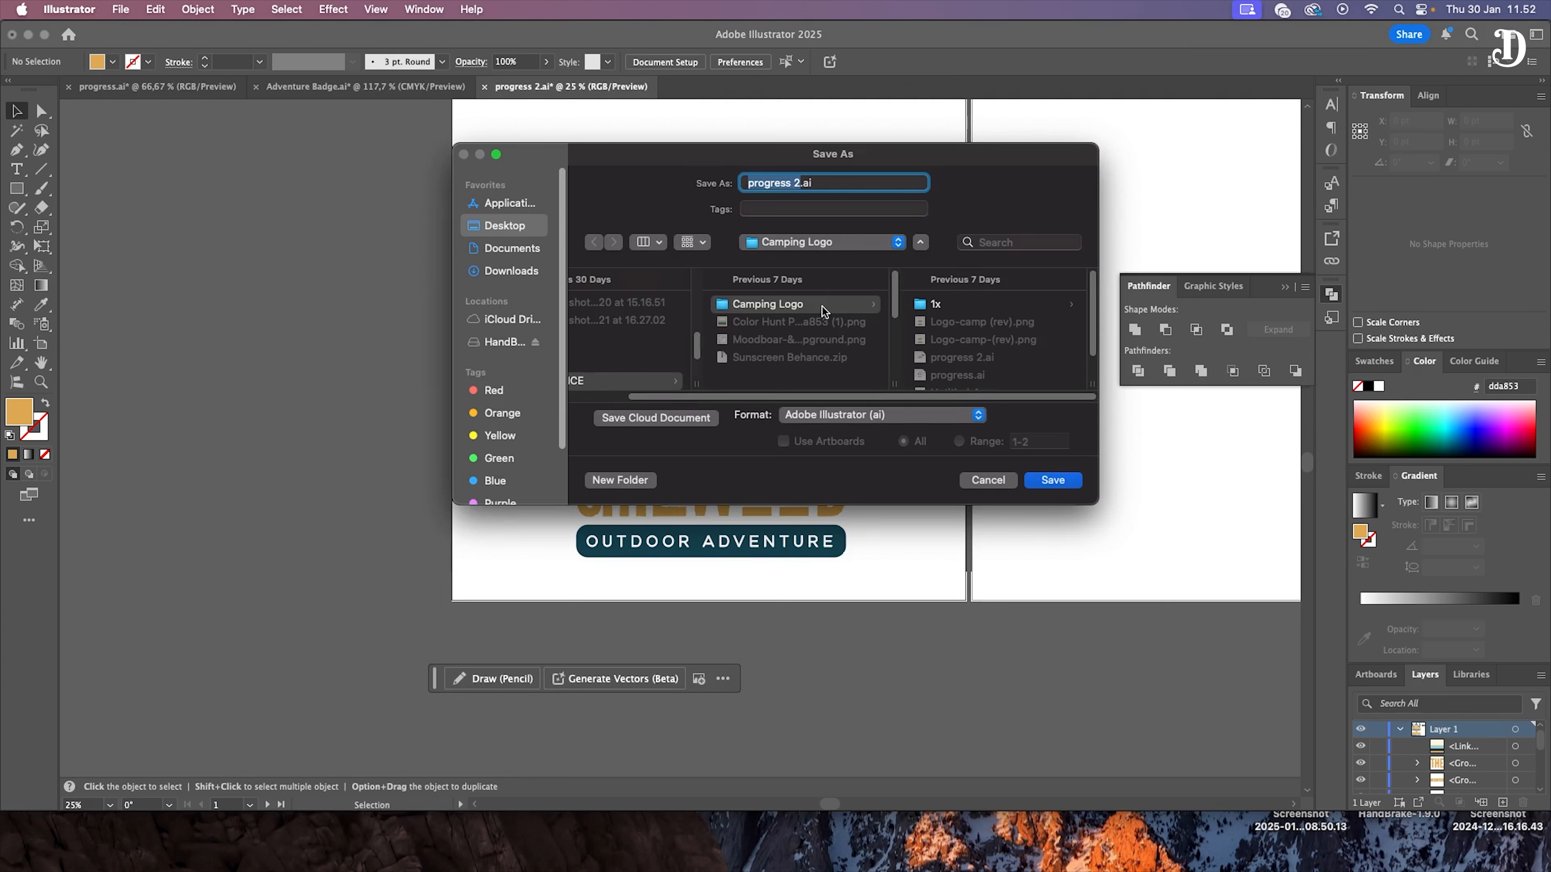
pyautogui.scroll(-3, 1093, 337)
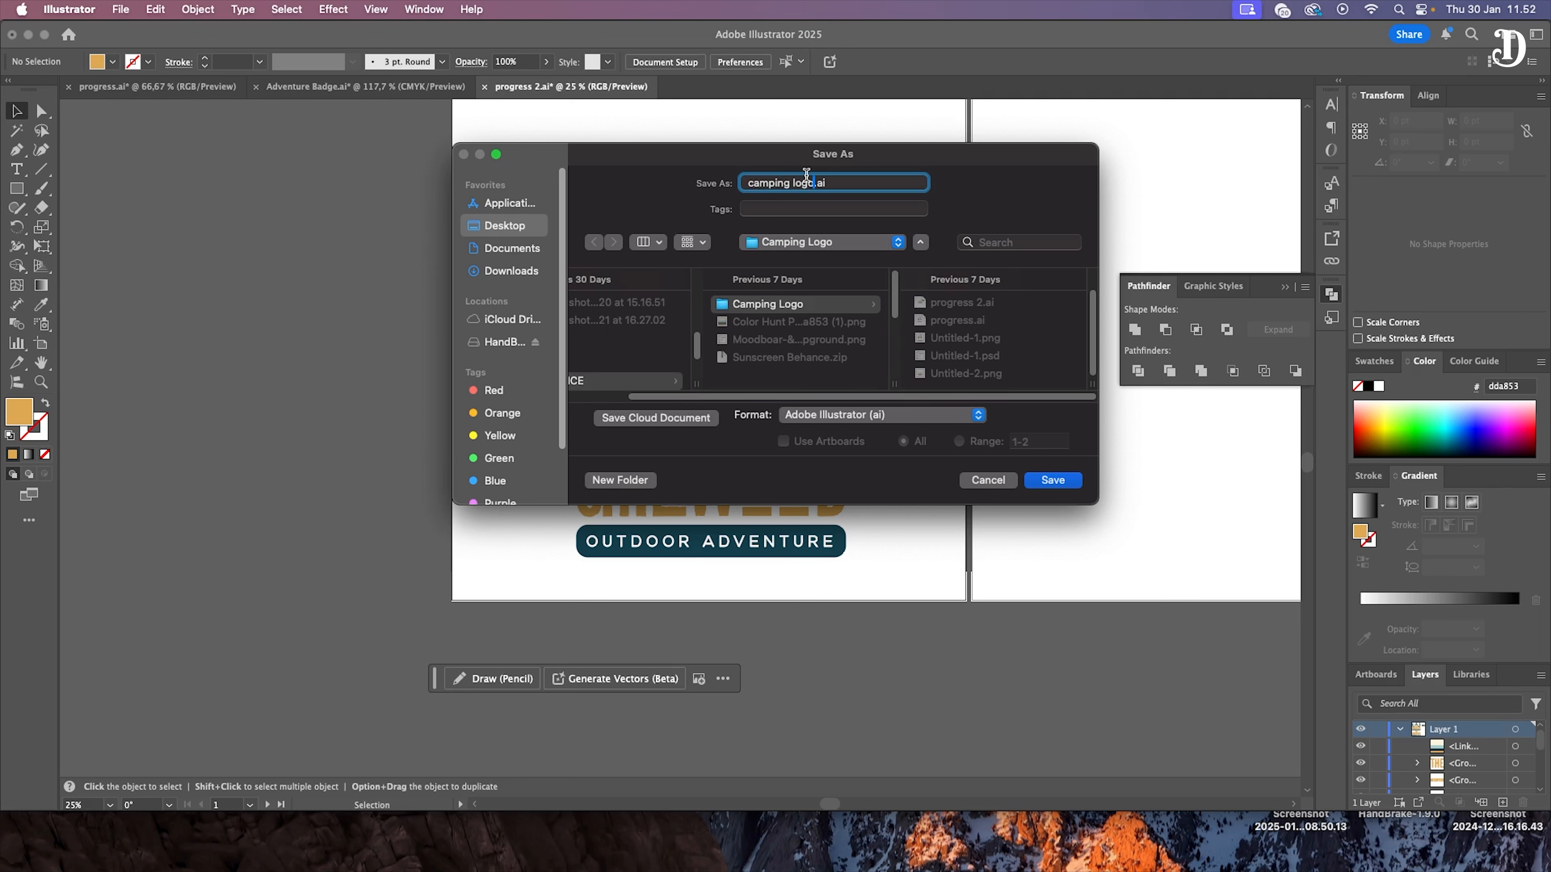
pyautogui.click(1046, 486)
pyautogui.click(741, 197)
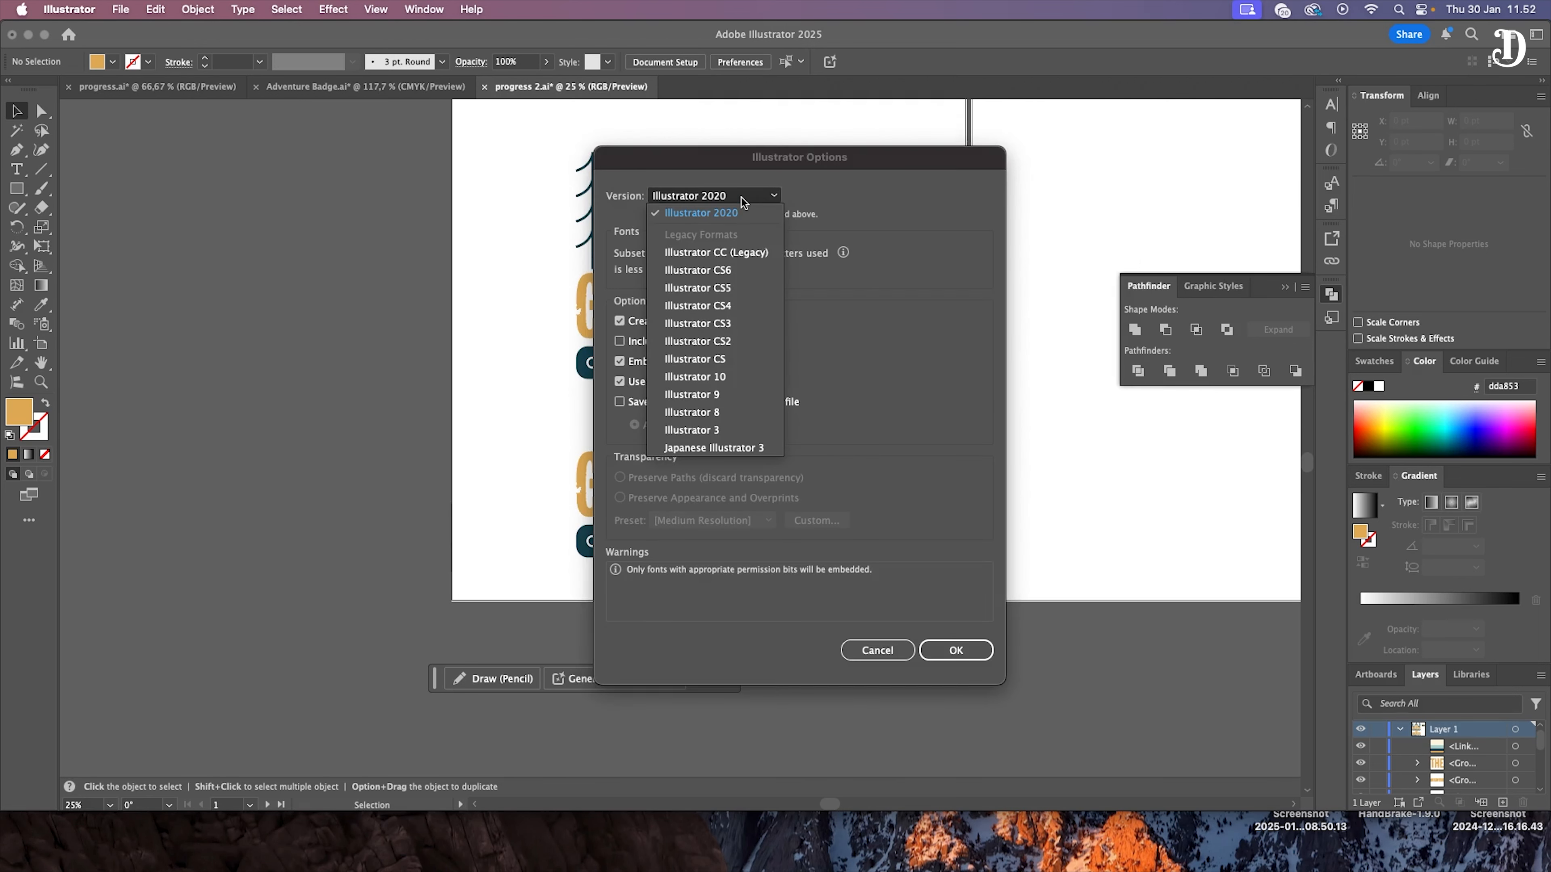
pyautogui.click(722, 215)
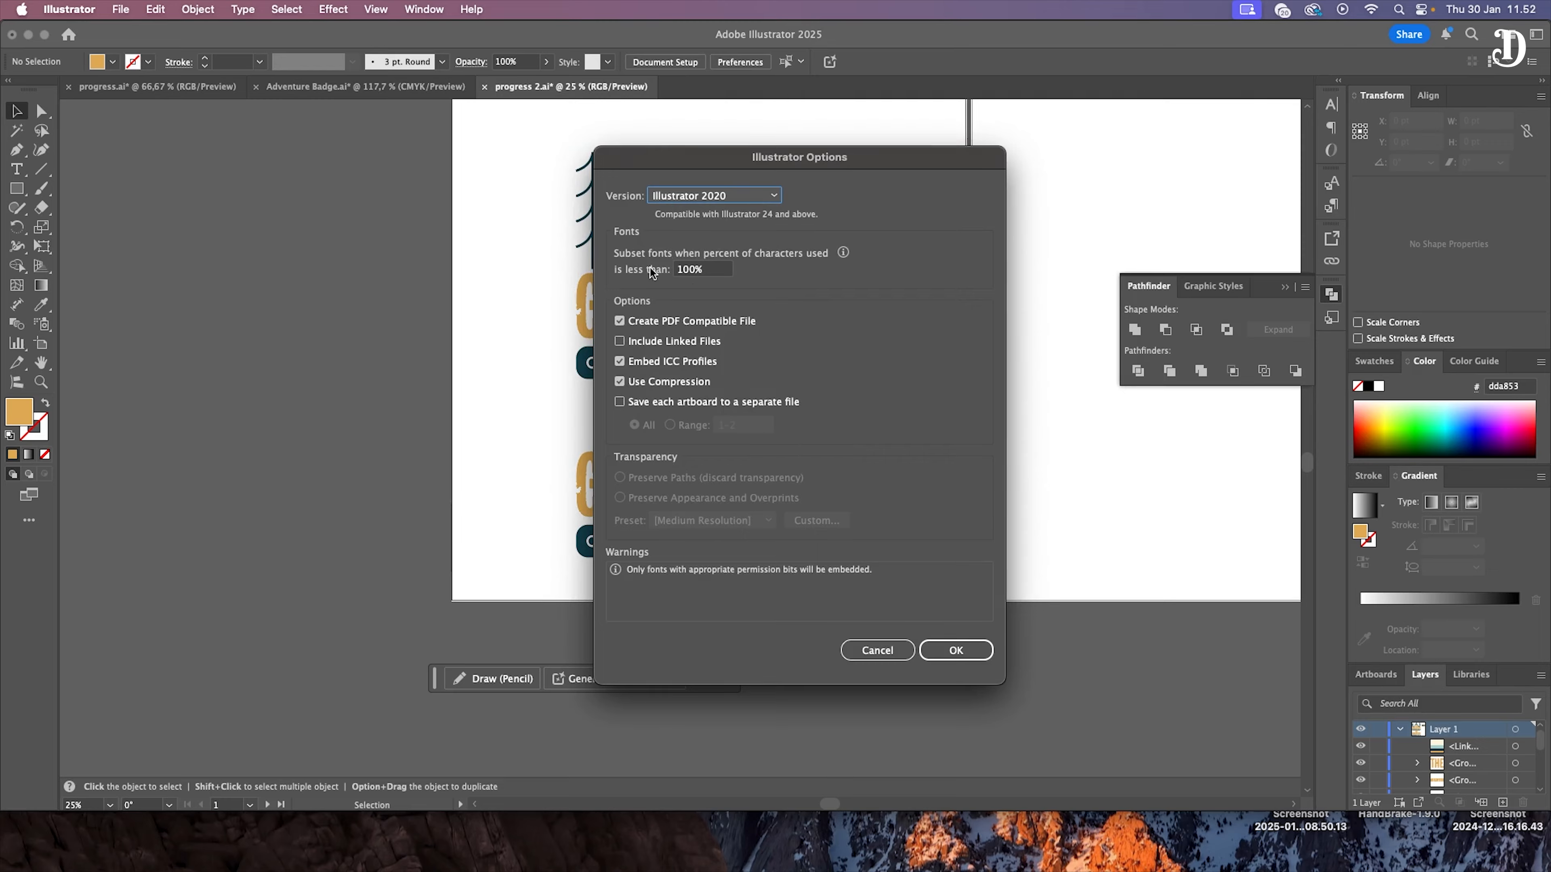